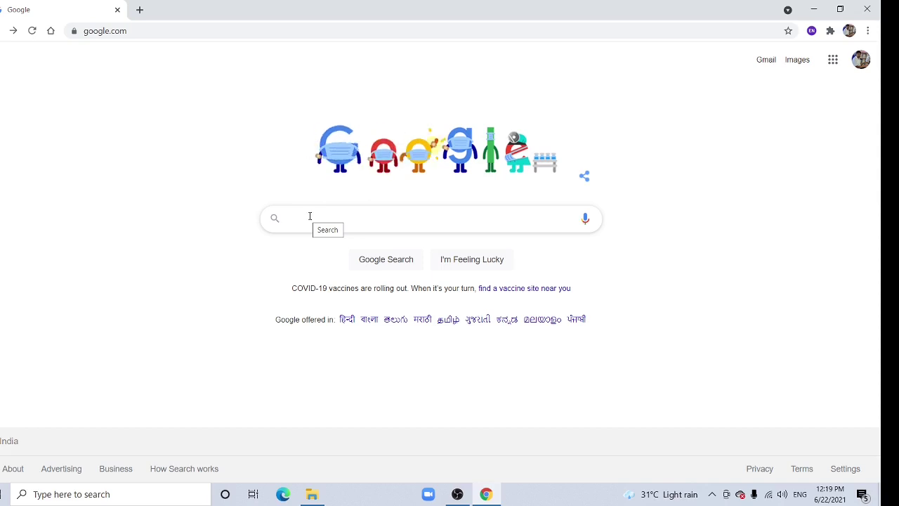
Run a Google search for 'cru data' using the suggestion after typing 'Cru'.
click(297, 216)
text(Cr)
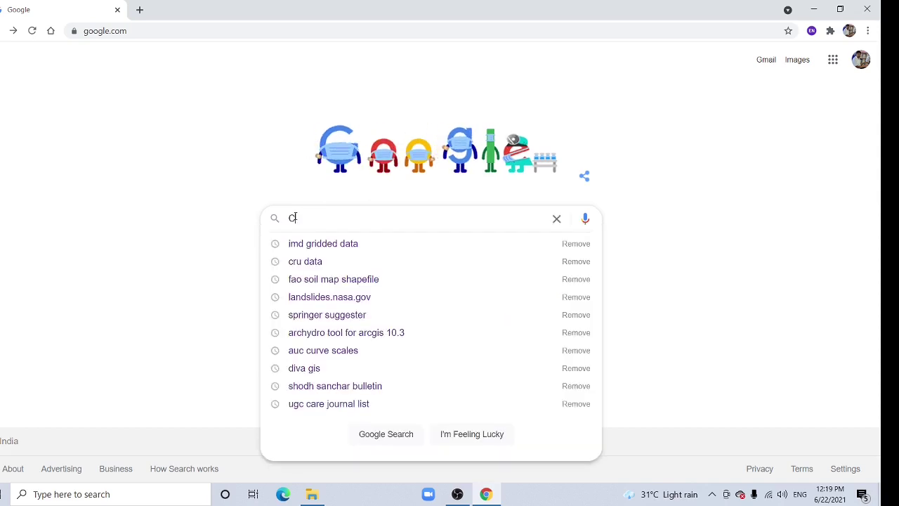
text(u)
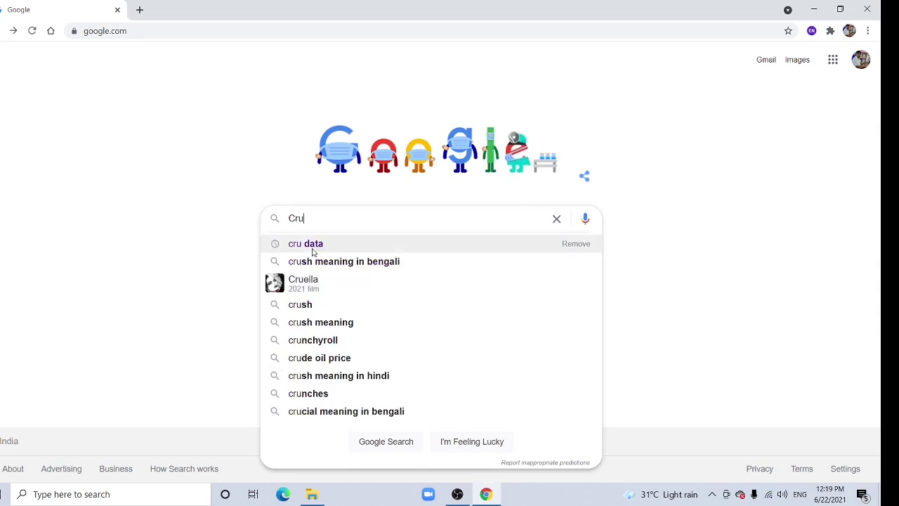
click(313, 251)
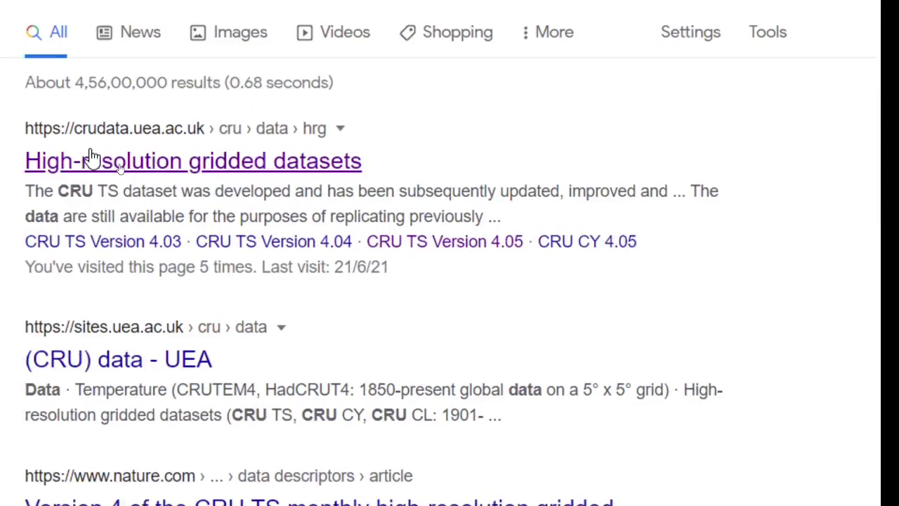
Go through CRU TS 4.05's local copy to the 'pre' file list and download cru_ts4.05.2011.2020.pre.dat.nc.gz.
click(98, 159)
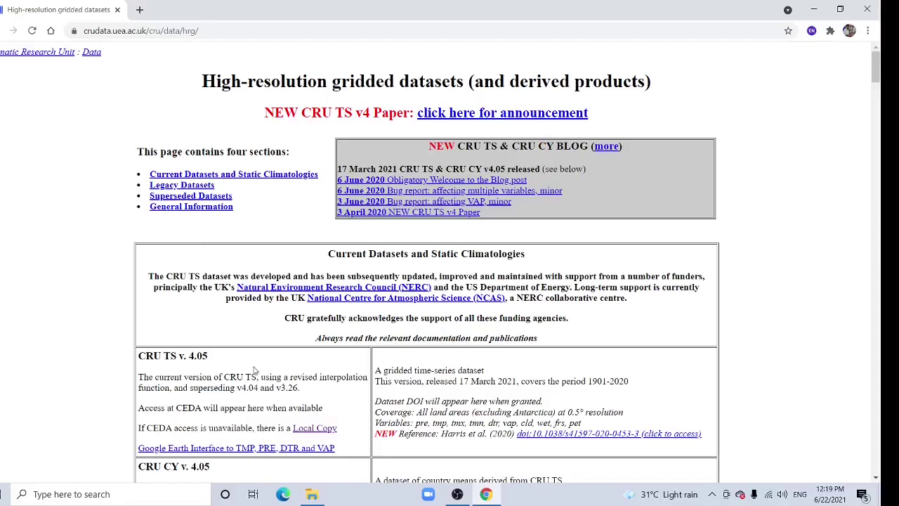
scroll(255, 370, down, 3)
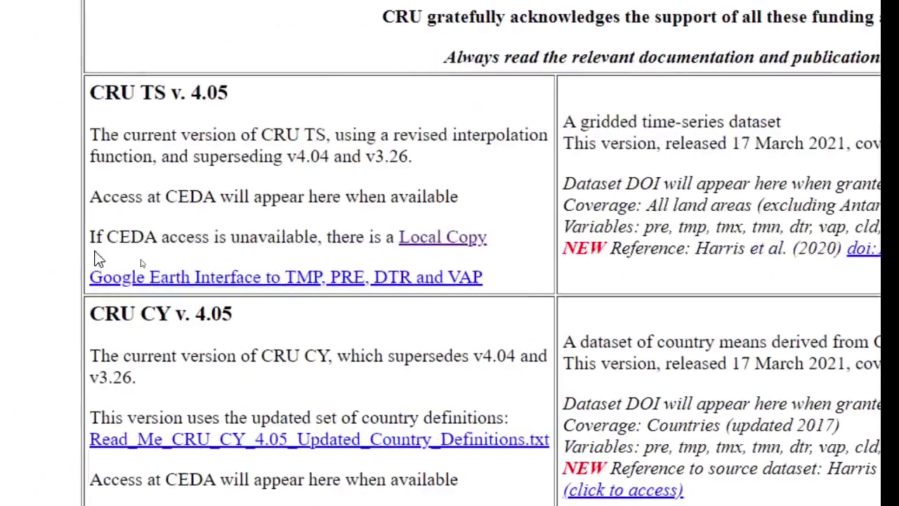
click(463, 244)
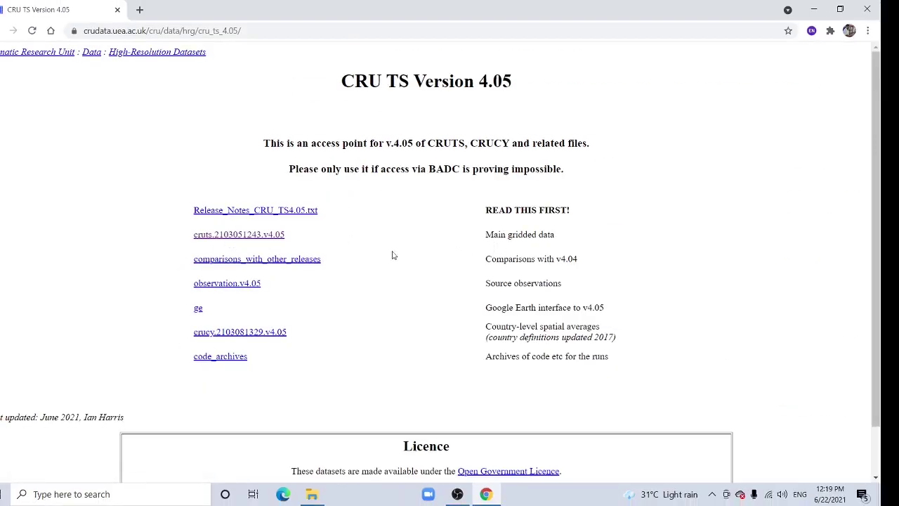
click(228, 236)
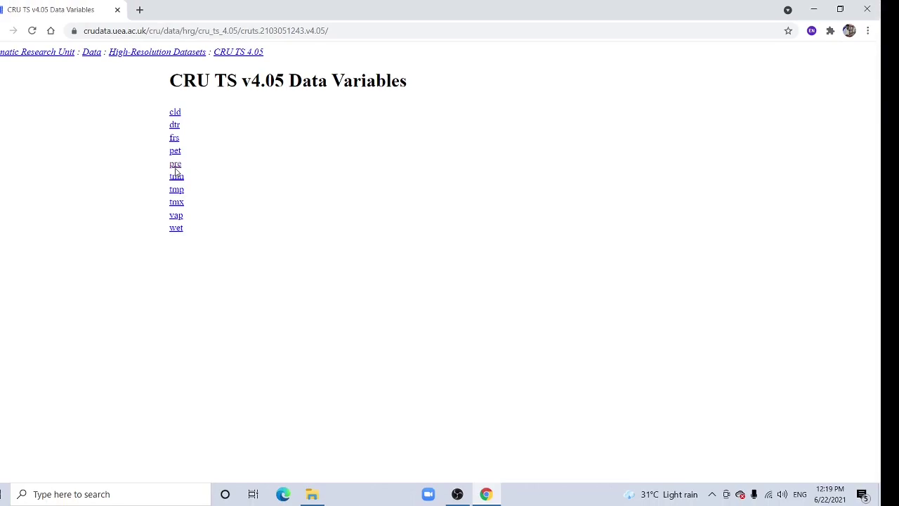
click(176, 167)
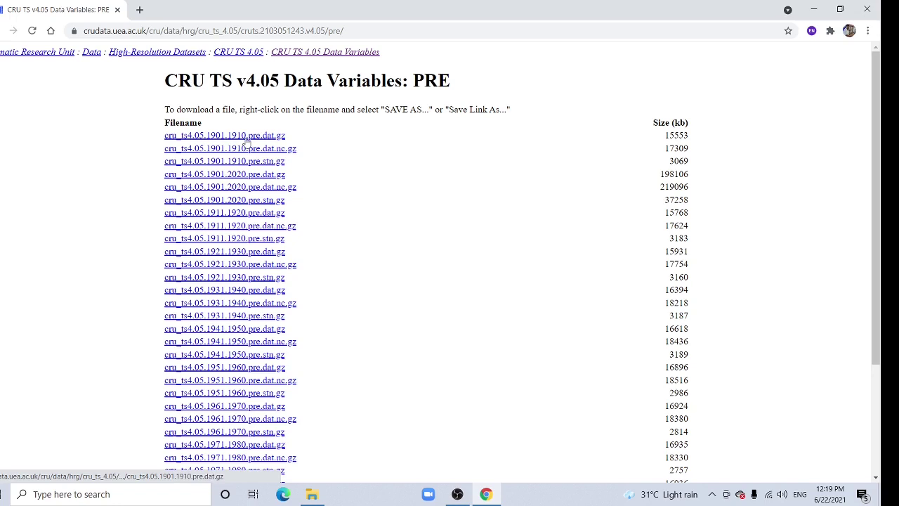
scroll(249, 305, down, 3)
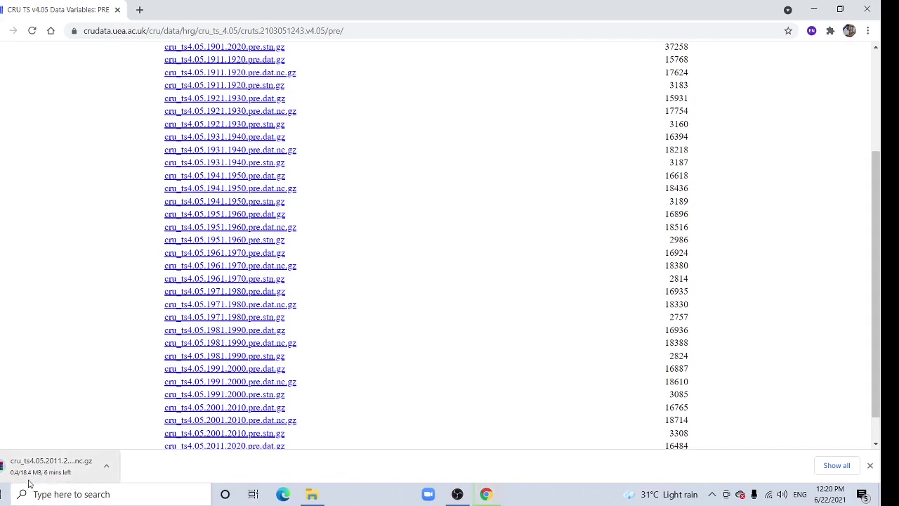
Launch ArcMap with a blank map, then return to Chrome's finished precipitation download.
click(93, 500)
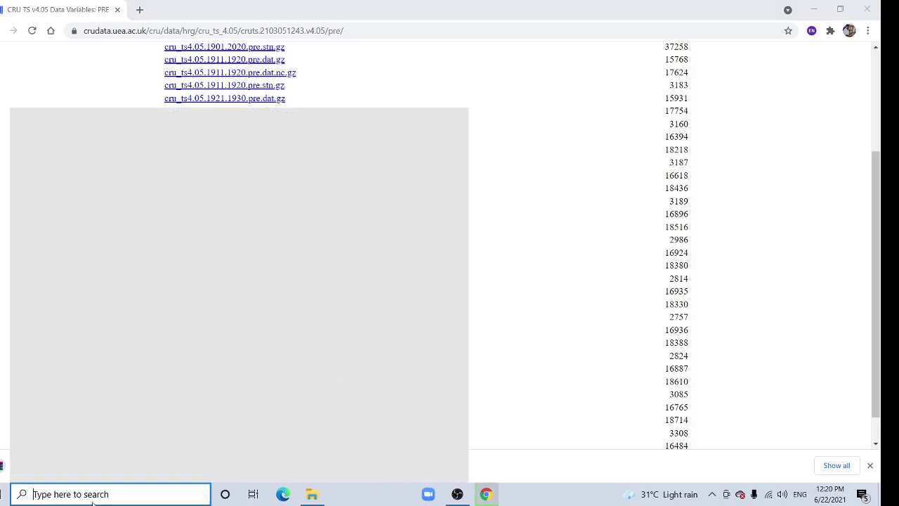
text(arc)
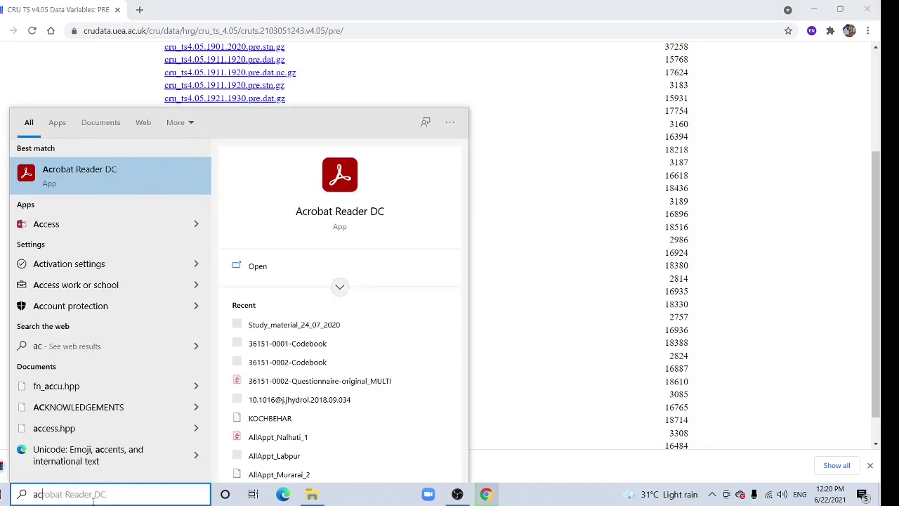
key(BackSpace)
text(rc)
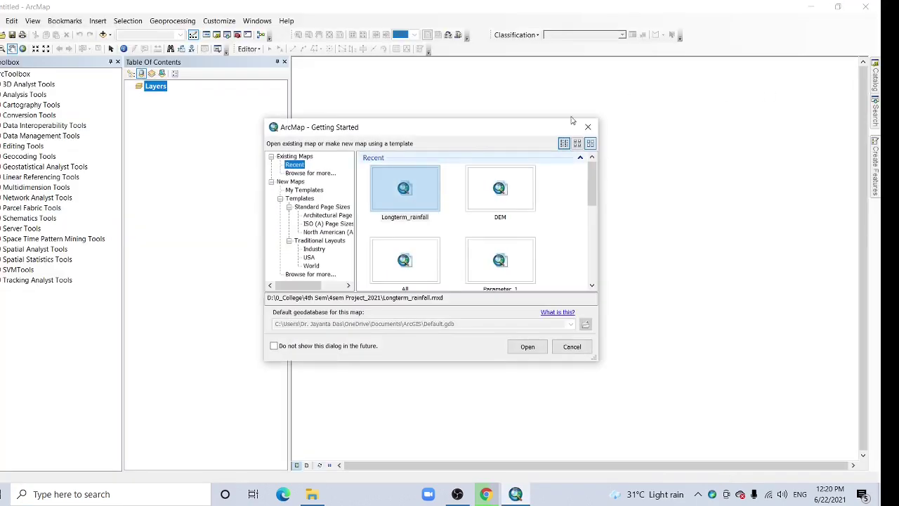
click(587, 126)
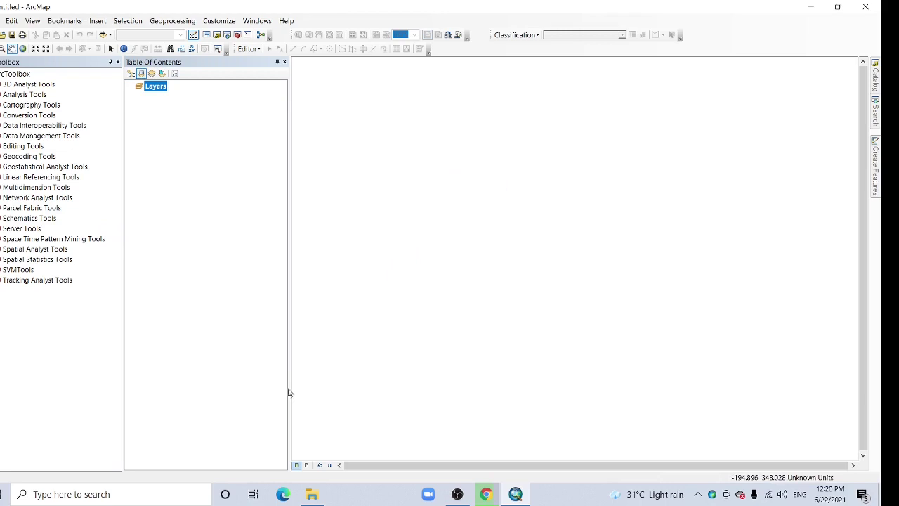
click(486, 495)
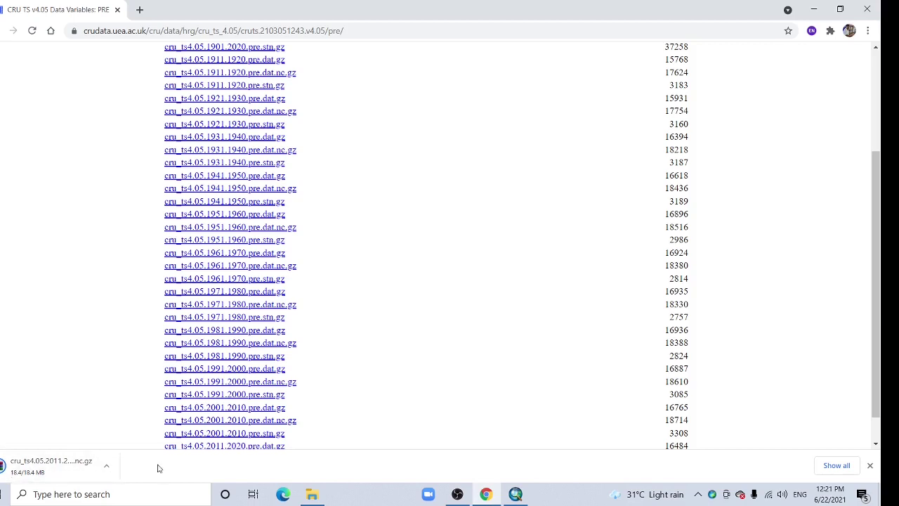
click(111, 477)
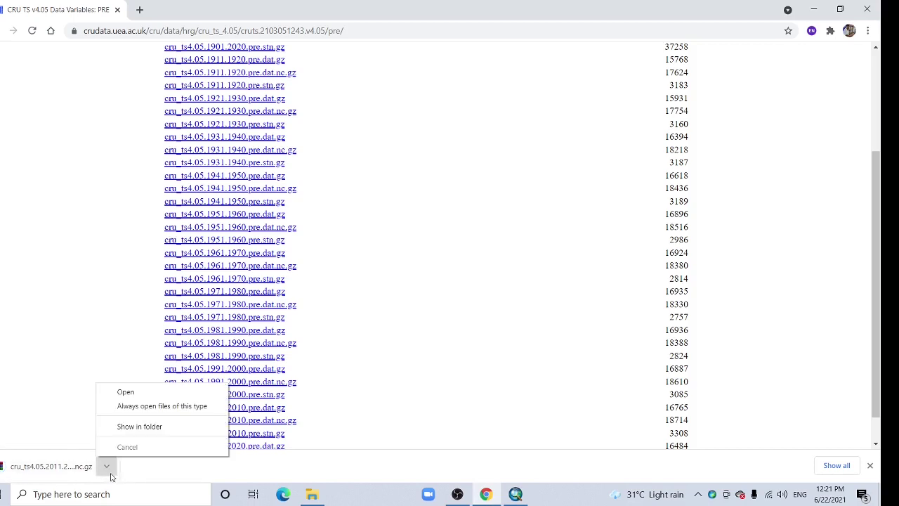
Extract the archive to a cru_ts4.05.2011.2020.pre.dat.nc folder in Downloads and open it.
click(128, 426)
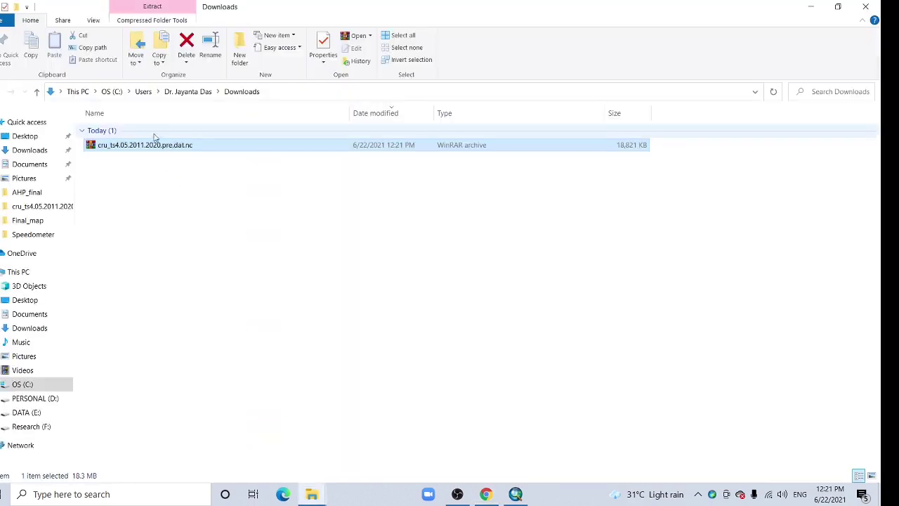
right_click(156, 144)
click(230, 219)
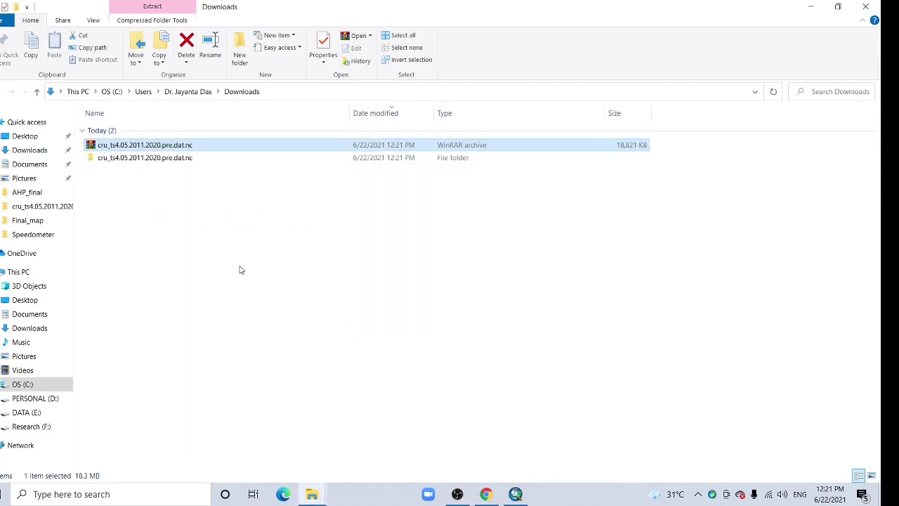
double_click(150, 158)
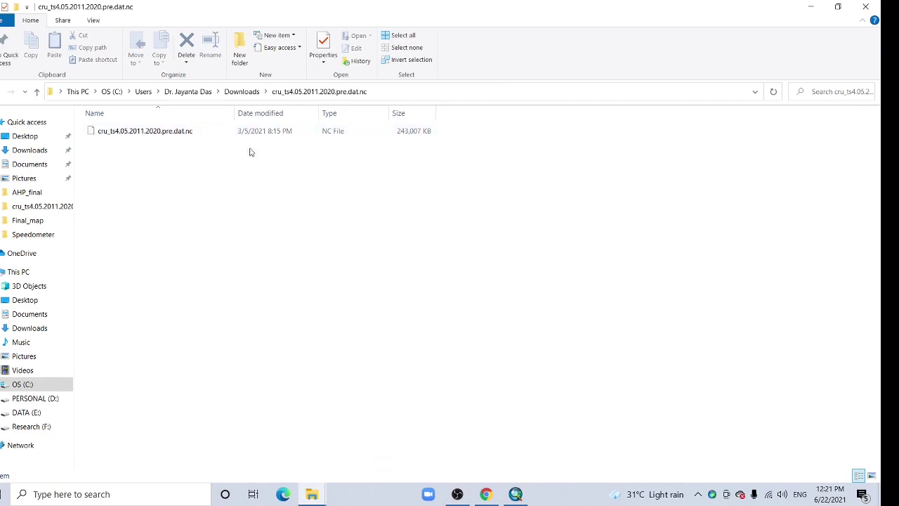
Load cru_ts4.05.2011.2020.pre.dat.nc from Downloads as input to Make NetCDF Raster Layer.
click(515, 494)
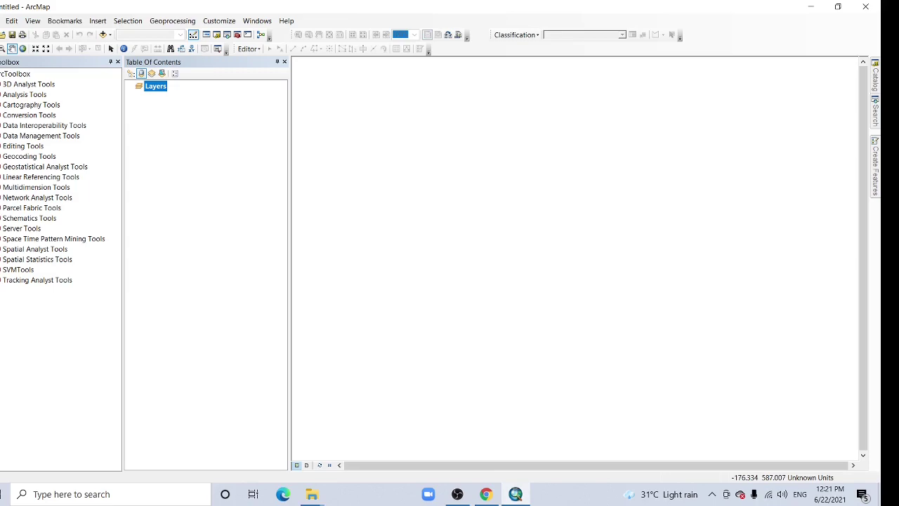
click(0, 188)
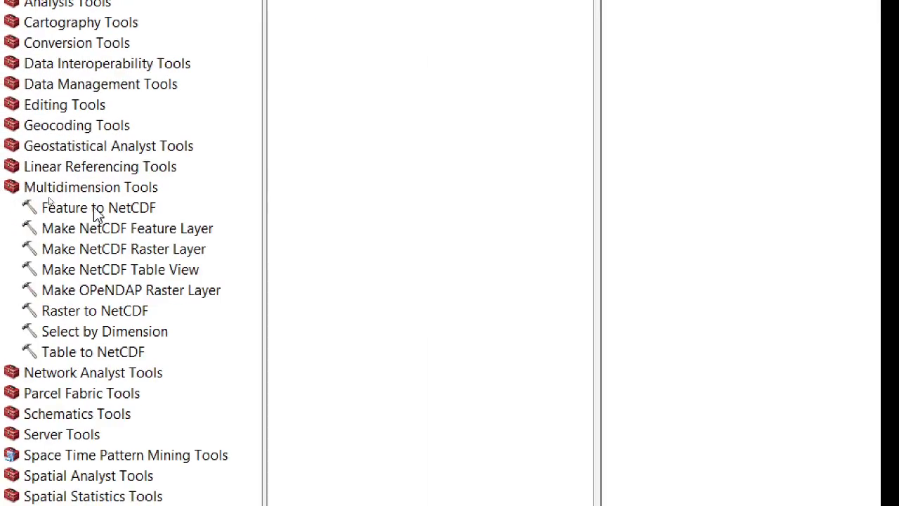
double_click(119, 254)
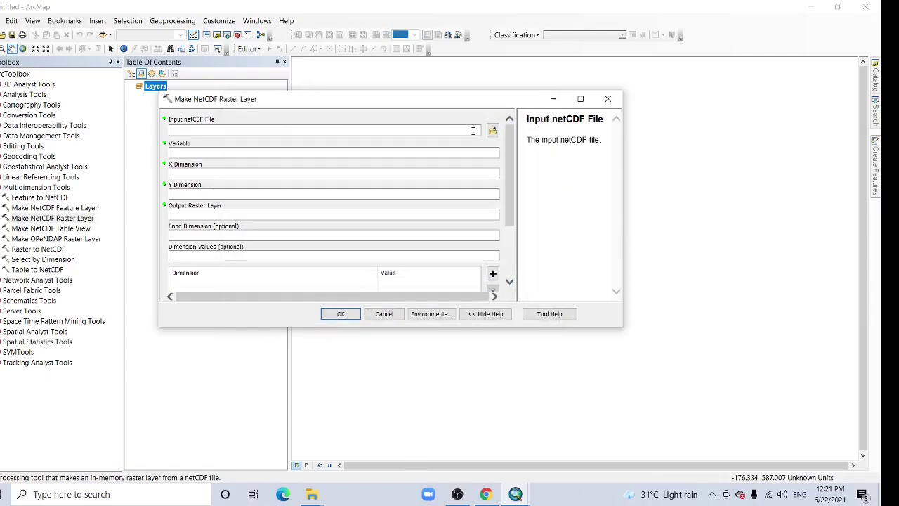
click(493, 131)
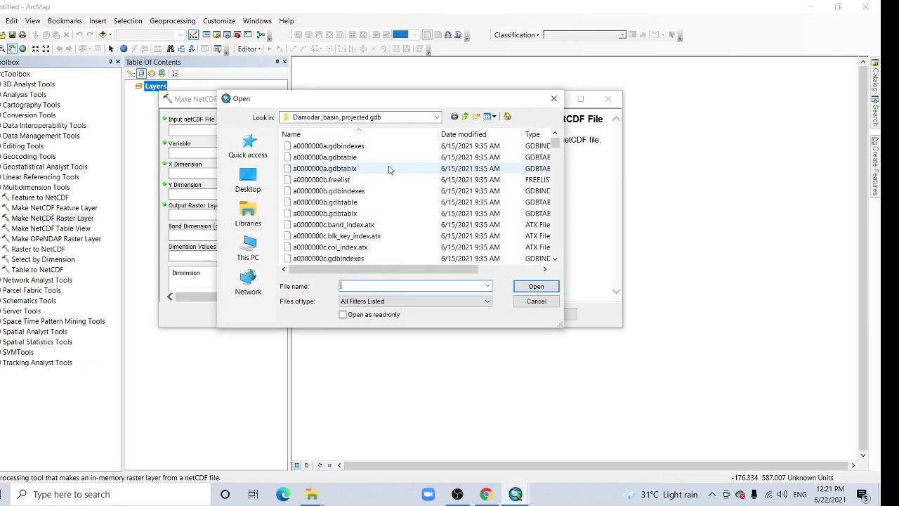
click(435, 117)
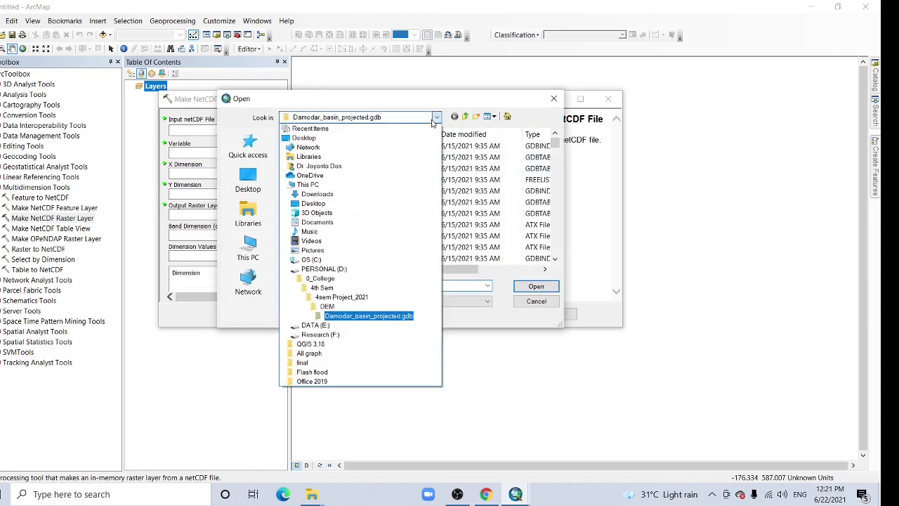
click(313, 203)
double_click(324, 159)
click(328, 149)
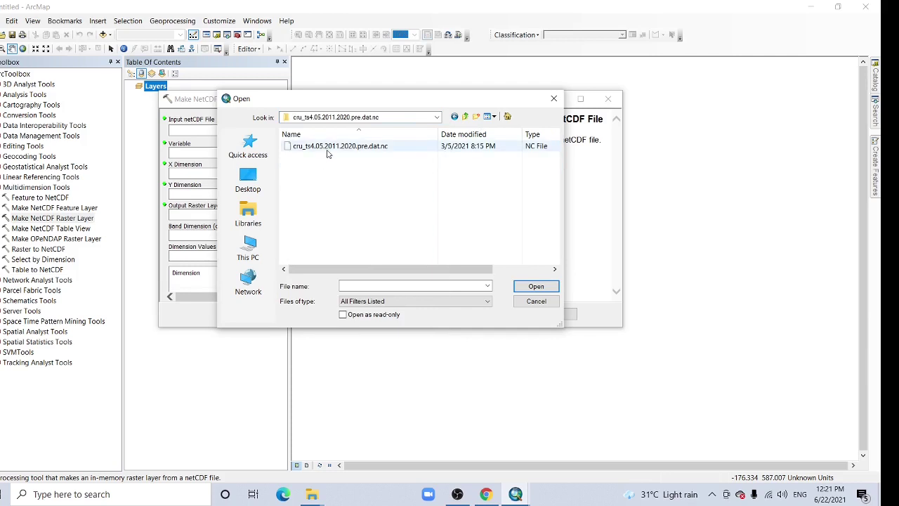
click(536, 287)
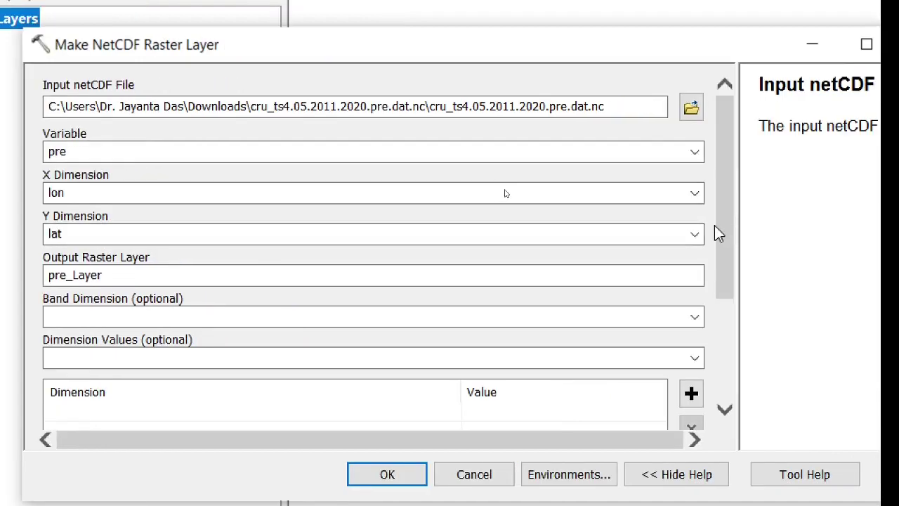
Set the tool's Band Dimension to time.
drag(730, 239, 710, 305)
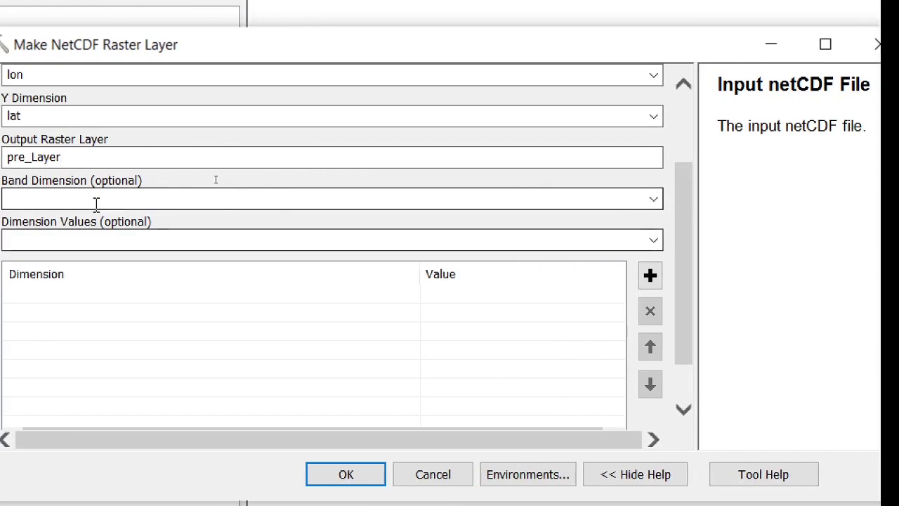
click(653, 200)
click(322, 222)
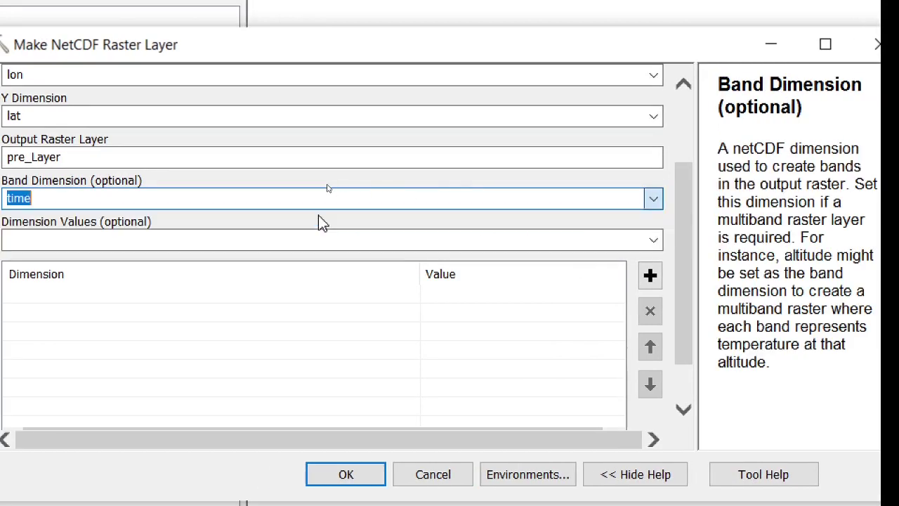
drag(655, 235, 646, 328)
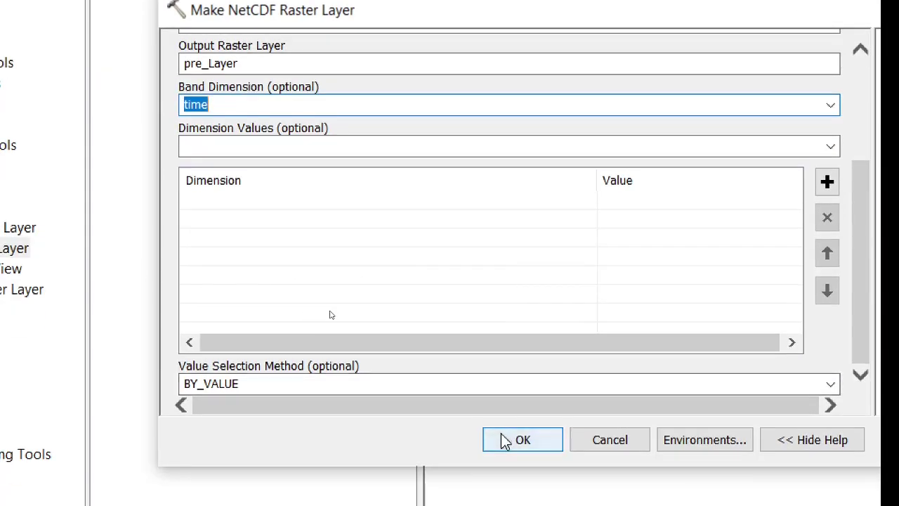
Run the tool to create pre_Layer, then check the Red band list without changing it.
click(500, 437)
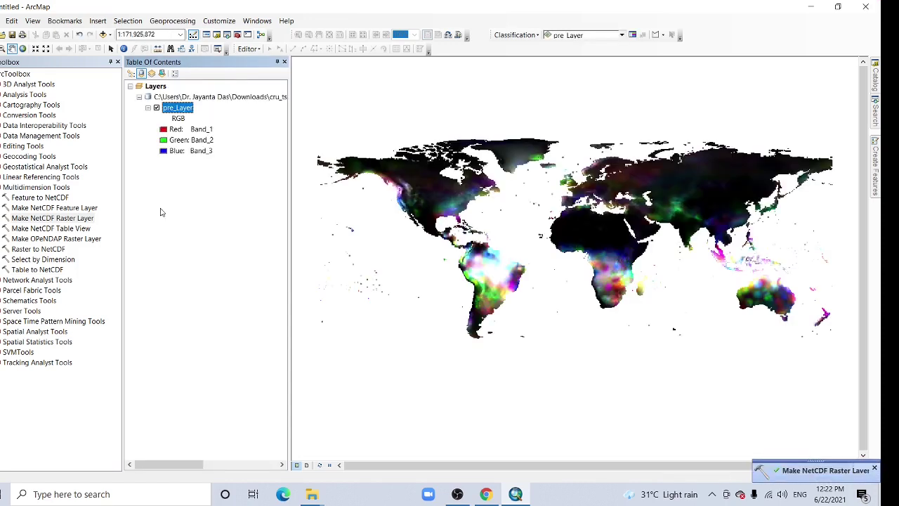
click(163, 131)
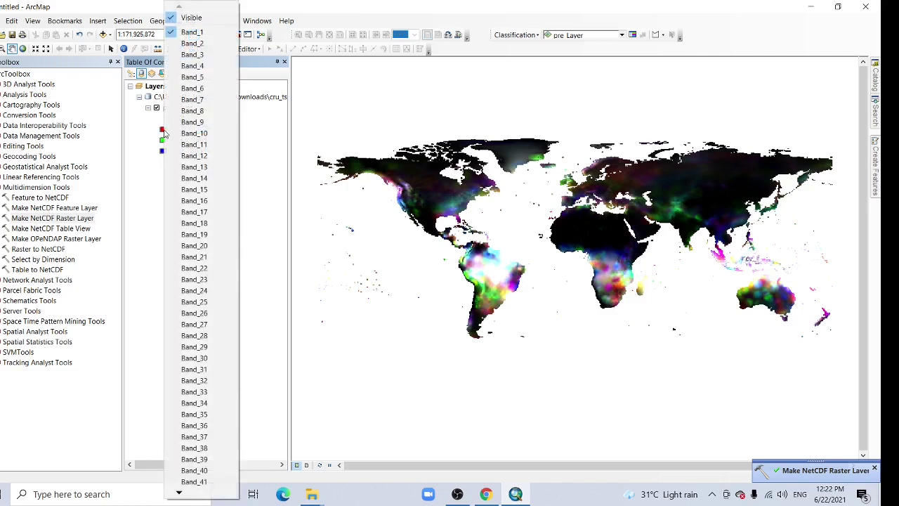
click(133, 155)
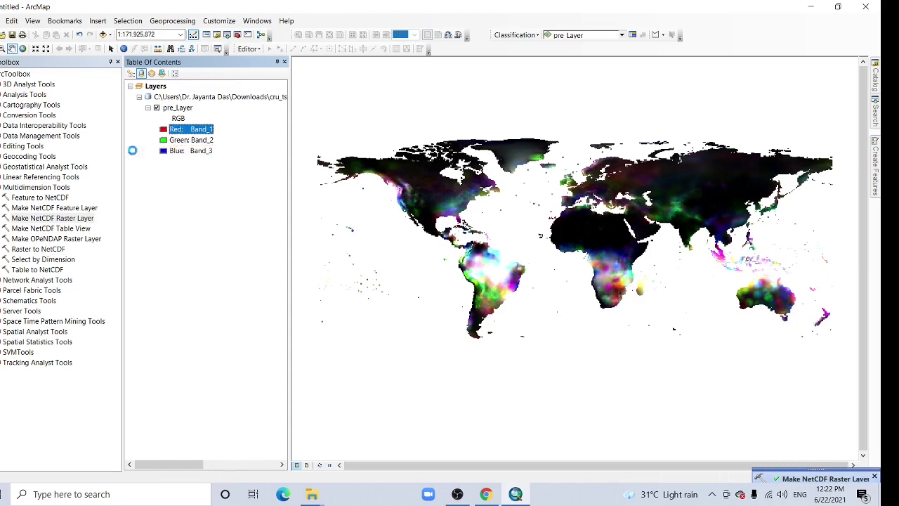
click(131, 149)
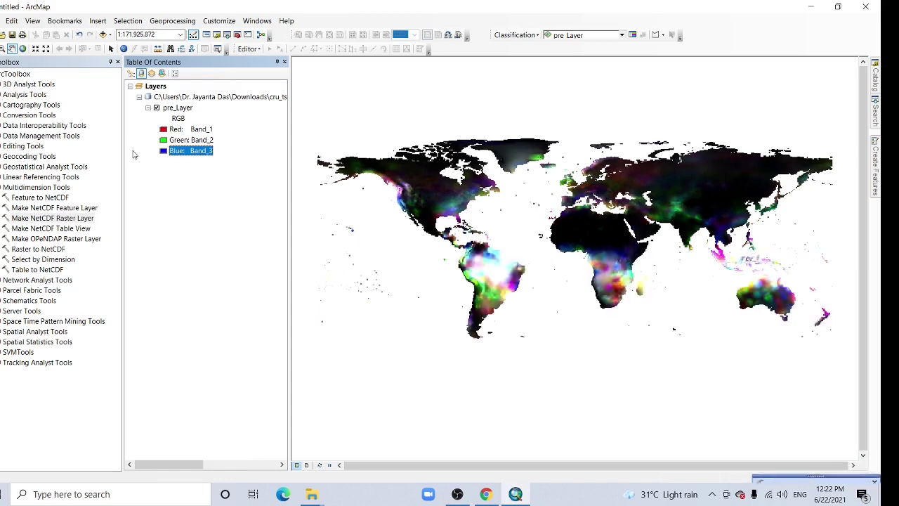
Add Damodar_basin.shp to the map and zoom to the basin's extent.
click(103, 36)
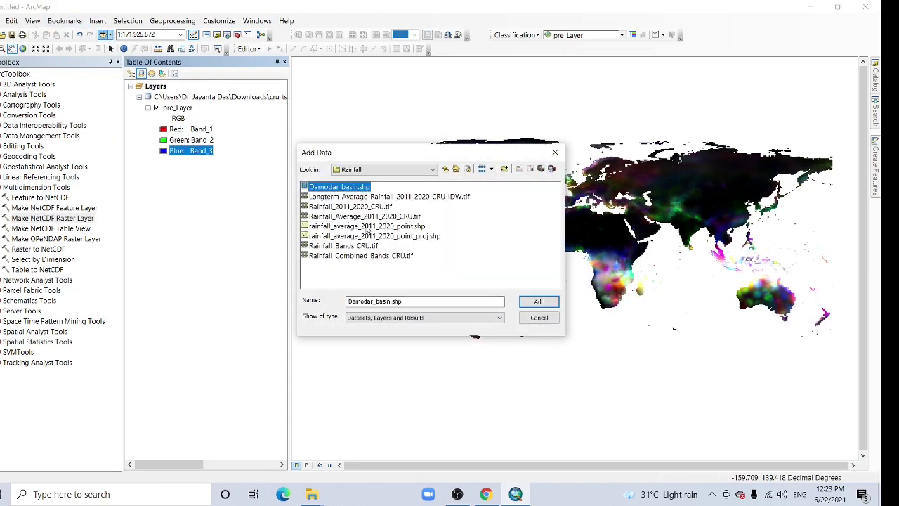
click(535, 302)
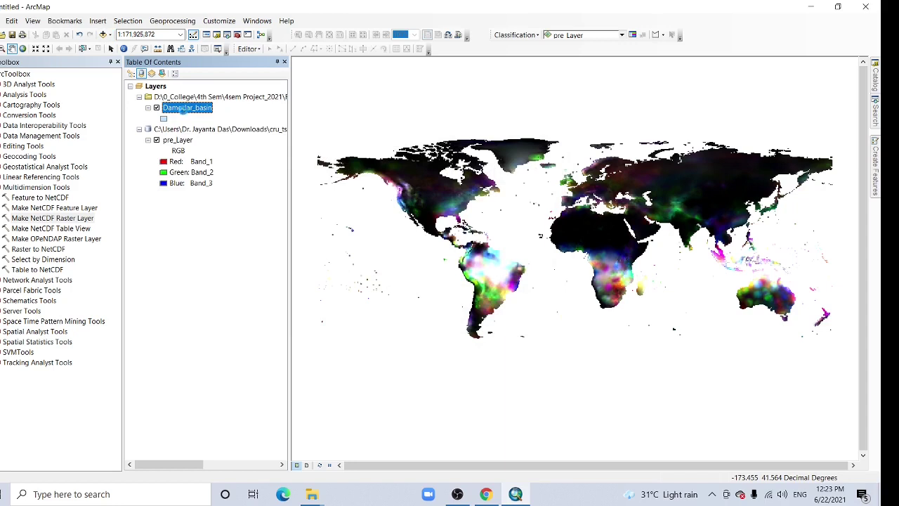
right_click(184, 109)
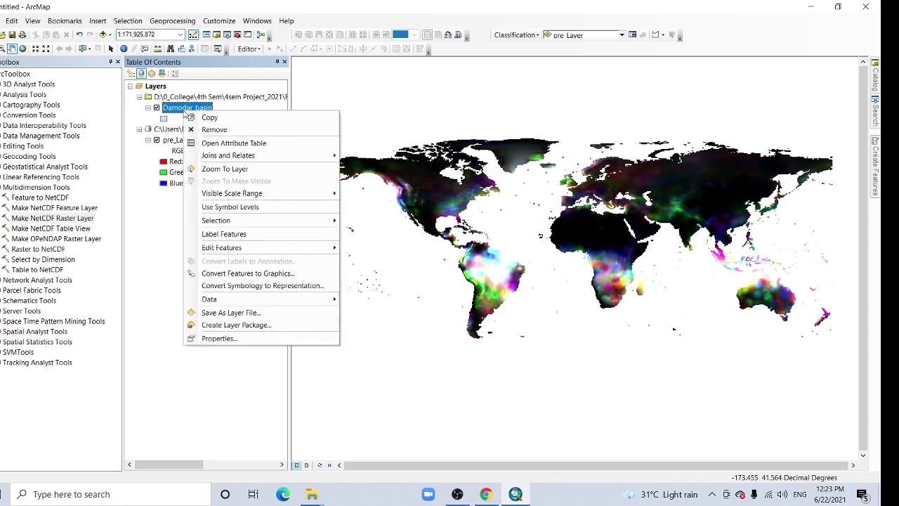
click(225, 169)
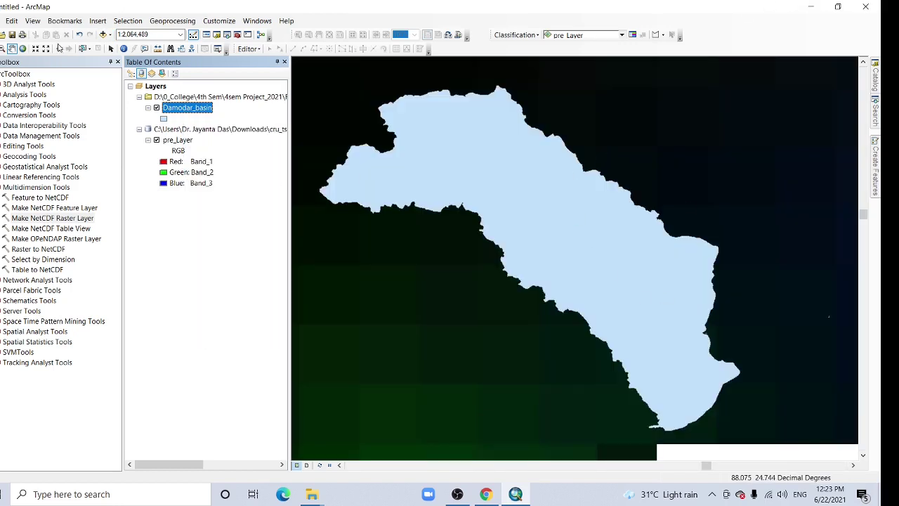
click(181, 144)
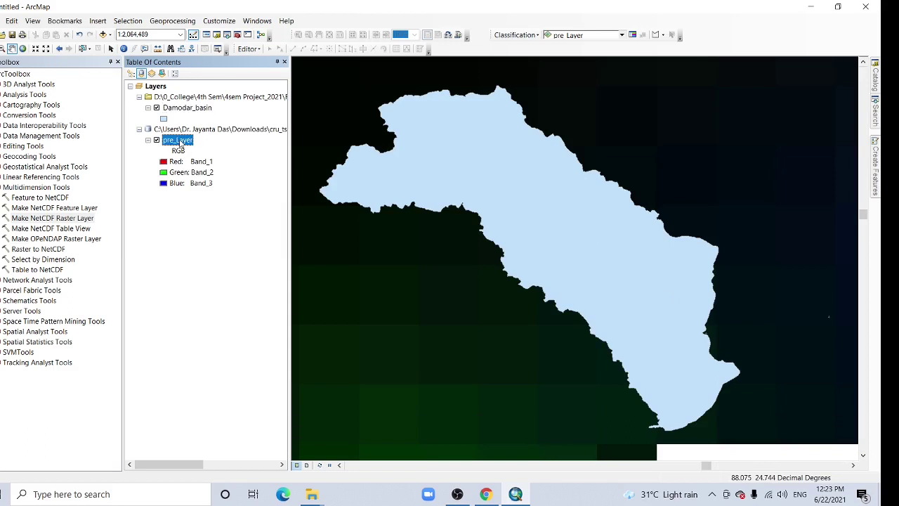
right_click(180, 144)
Start exporting pre_Layer with the extent limited to Data Frame (Current).
mouse_move(235, 248)
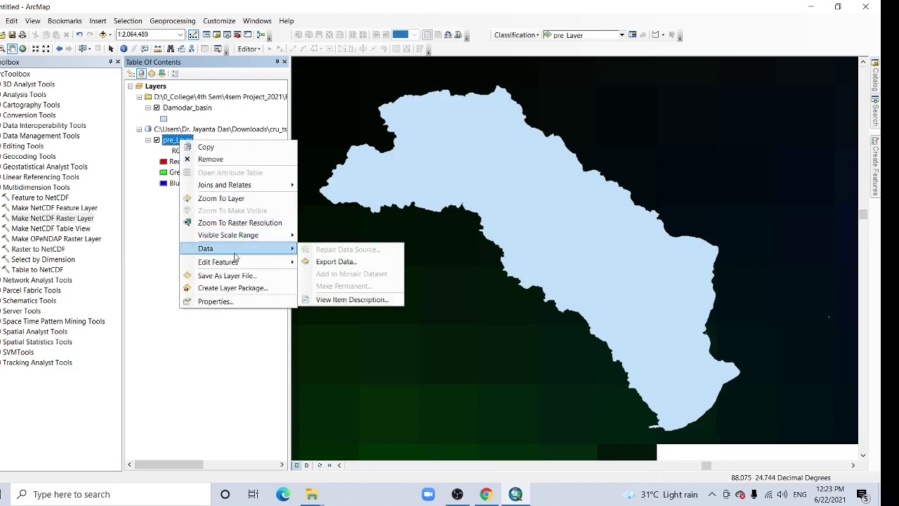
click(325, 263)
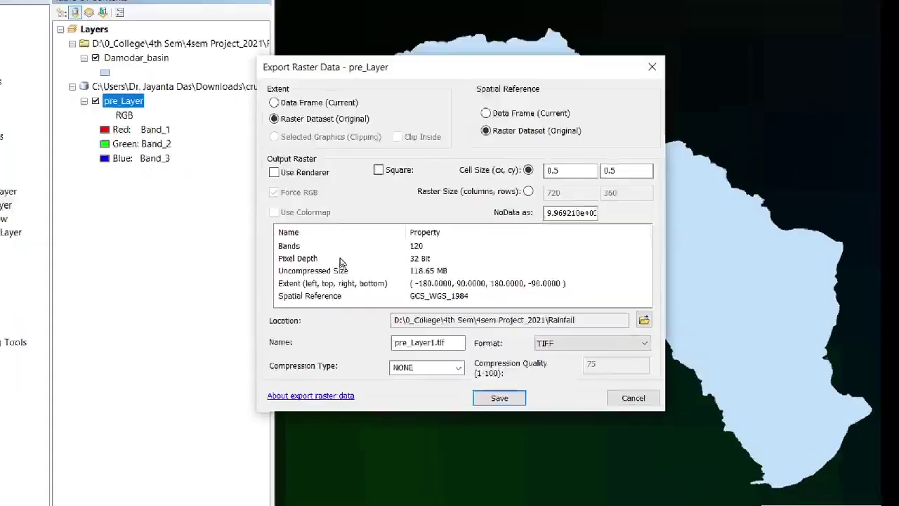
click(339, 142)
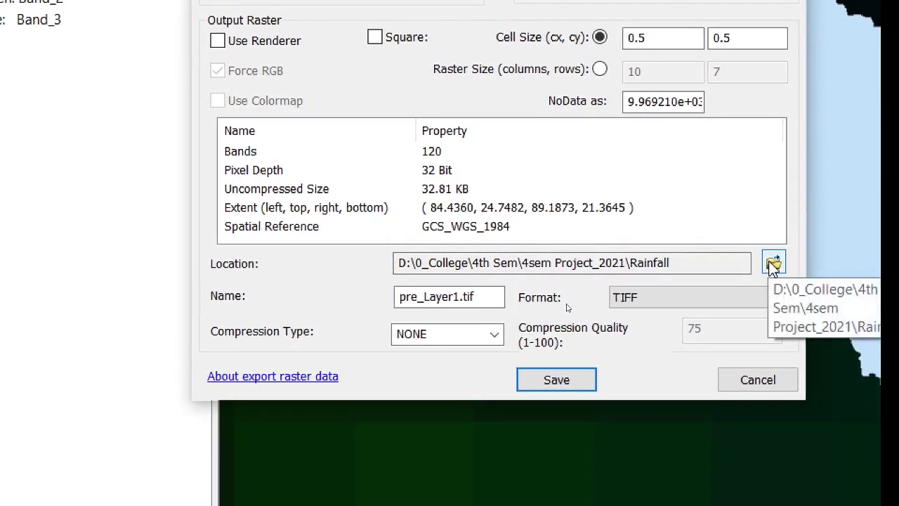
Create a Longterm_annual_rainfall folder in D:\Youtube and pick it as the export location.
click(772, 263)
click(500, 51)
click(593, 189)
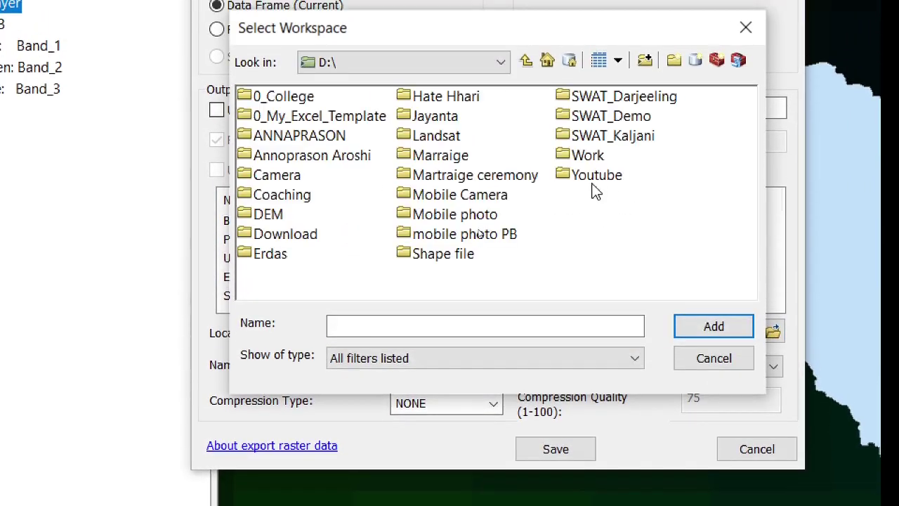
double_click(595, 177)
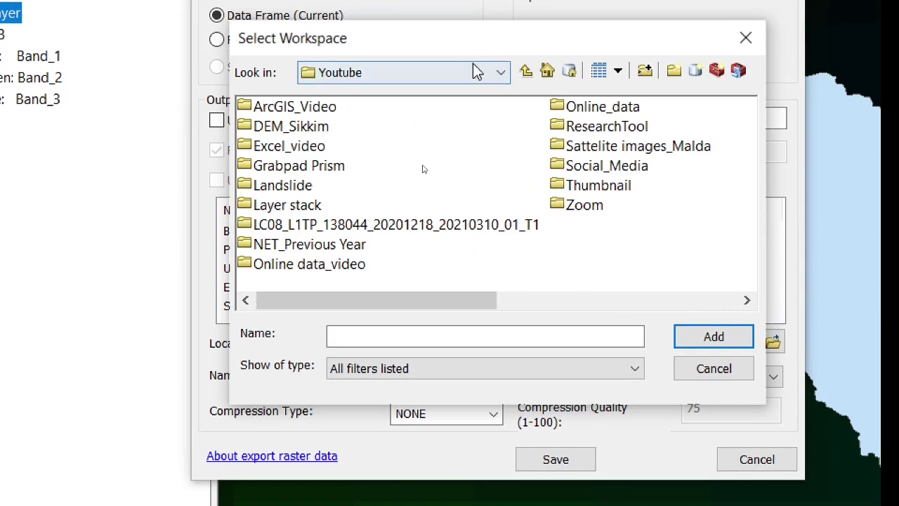
click(673, 70)
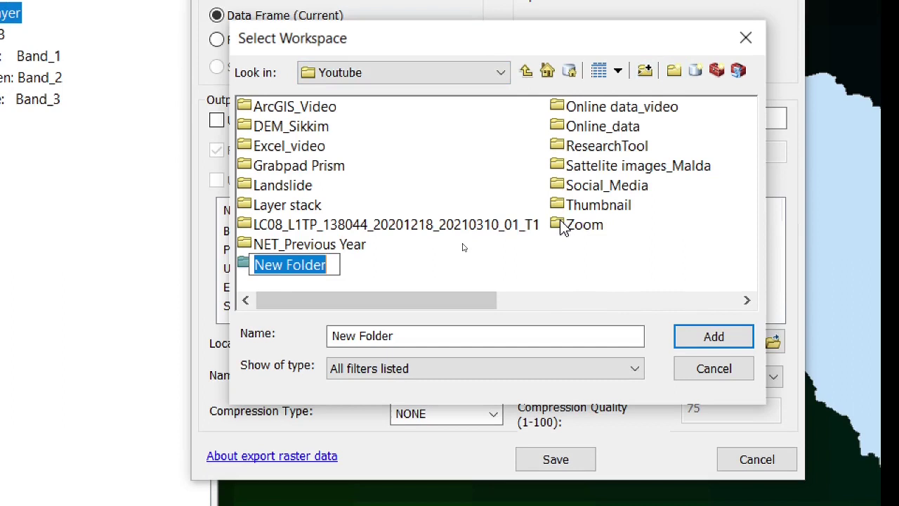
text(Longte)
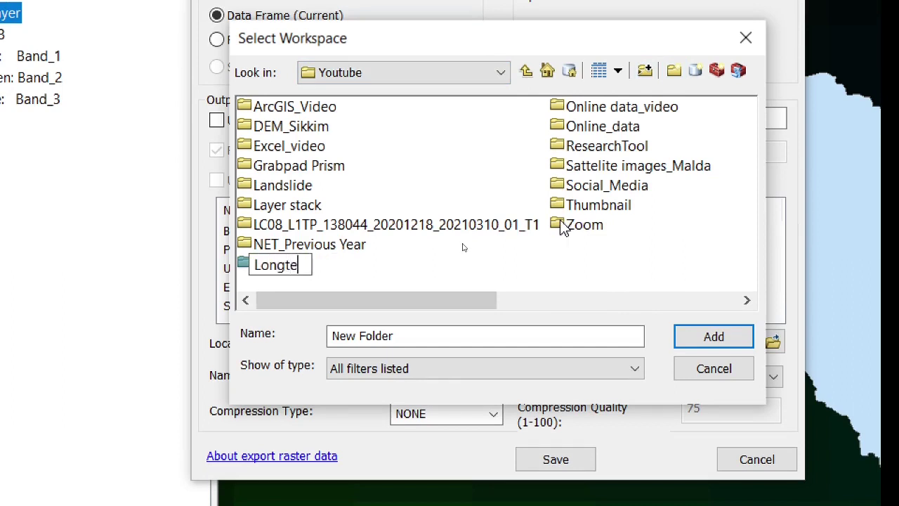
text(rm_annual)
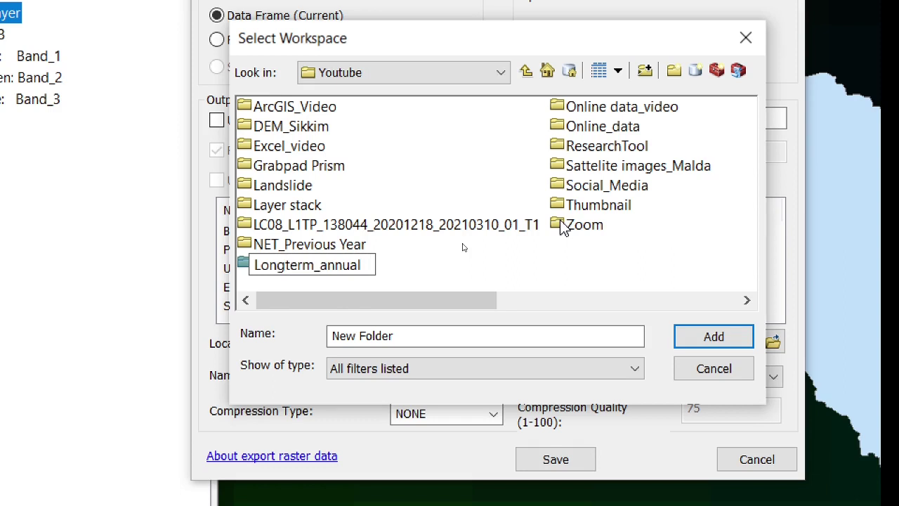
text(_rainfall)
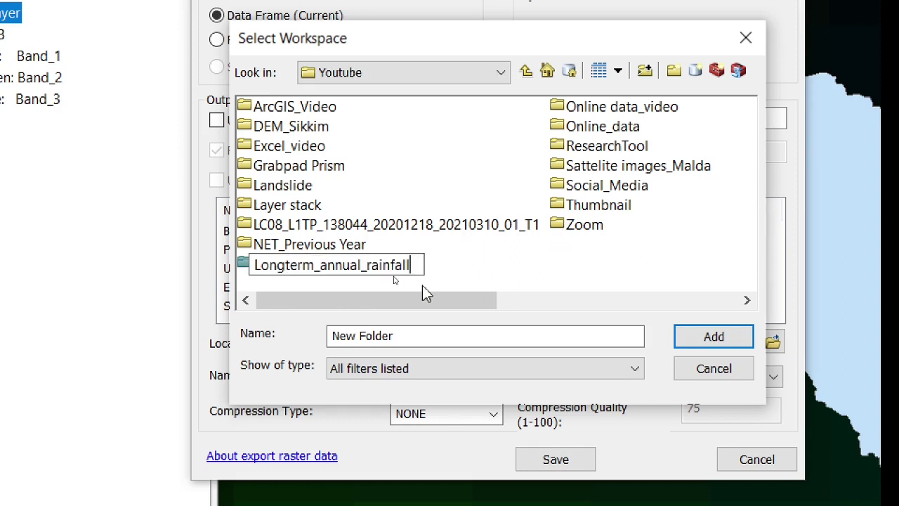
click(472, 269)
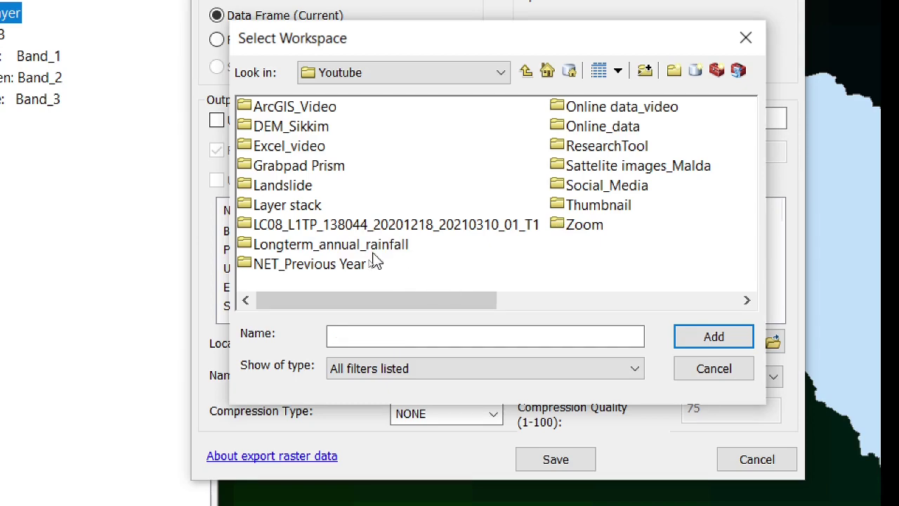
click(288, 247)
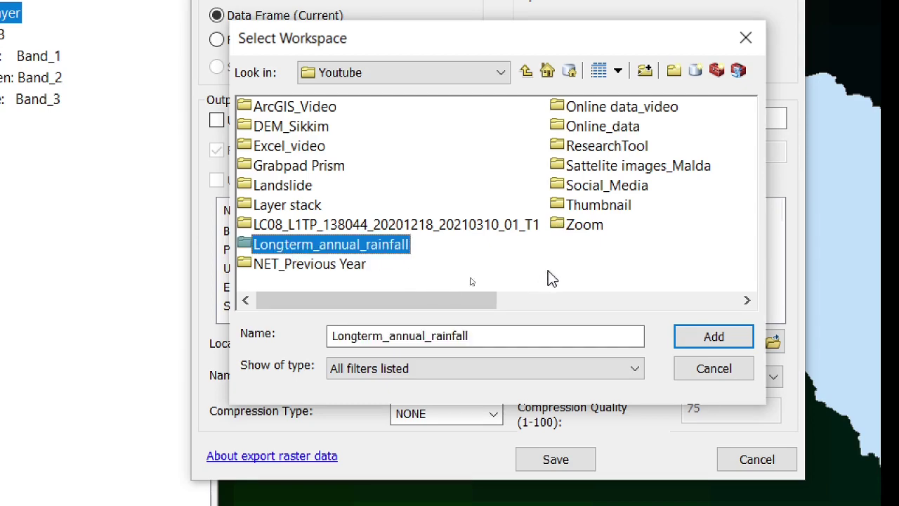
Save the export as Rainfall_all_bands_CRUTS.tif in the Longterm_annual_rainfall folder.
click(705, 344)
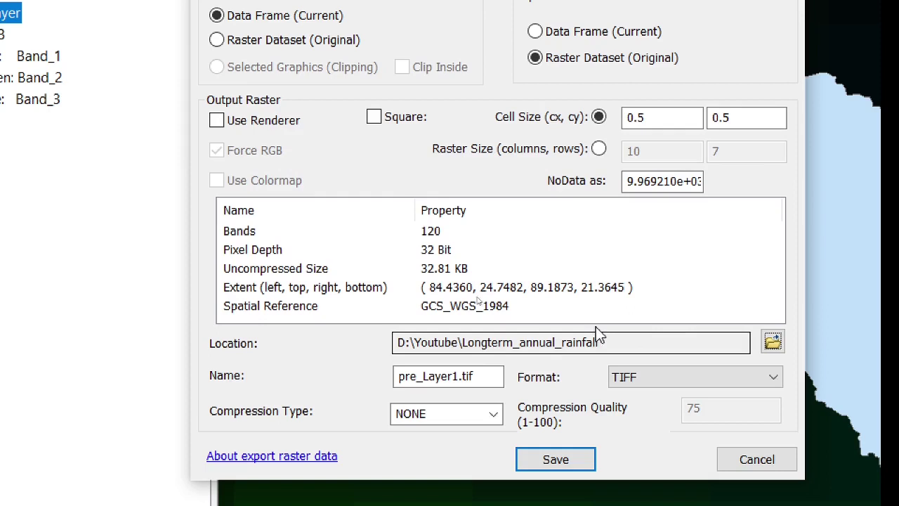
click(460, 376)
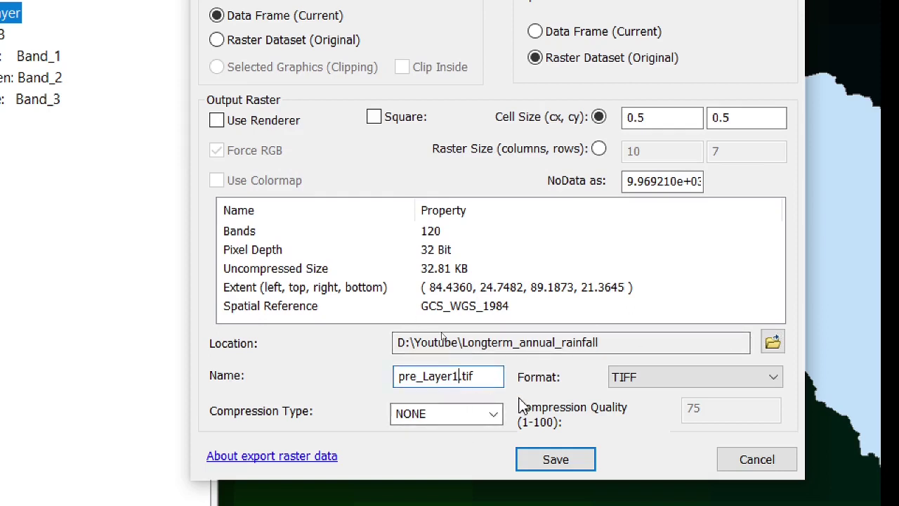
key(BackSpace)
key(BackSpace)
key(BackSpace)
key(BackSpace)
key(BackSpace)
key(BackSpace)
key(BackSpace)
key(BackSpace)
key(BackSpace)
key(BackSpace)
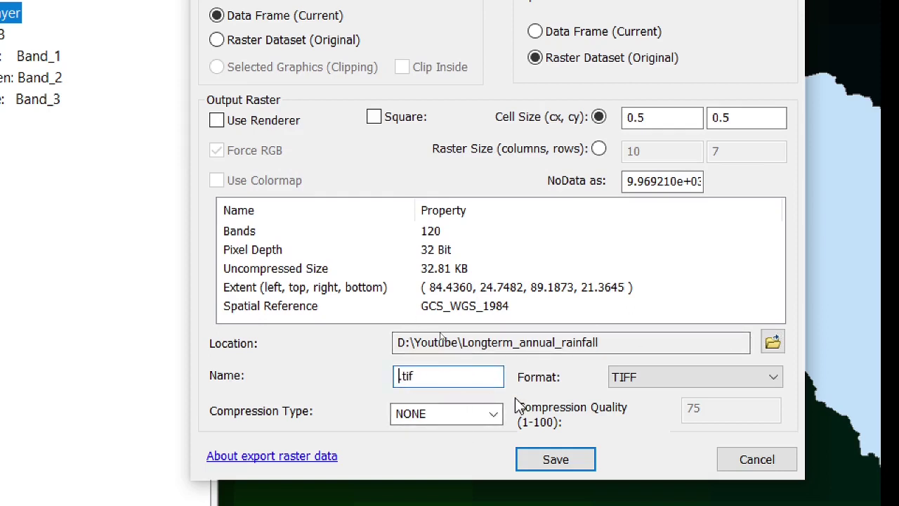
text(Rainfall)
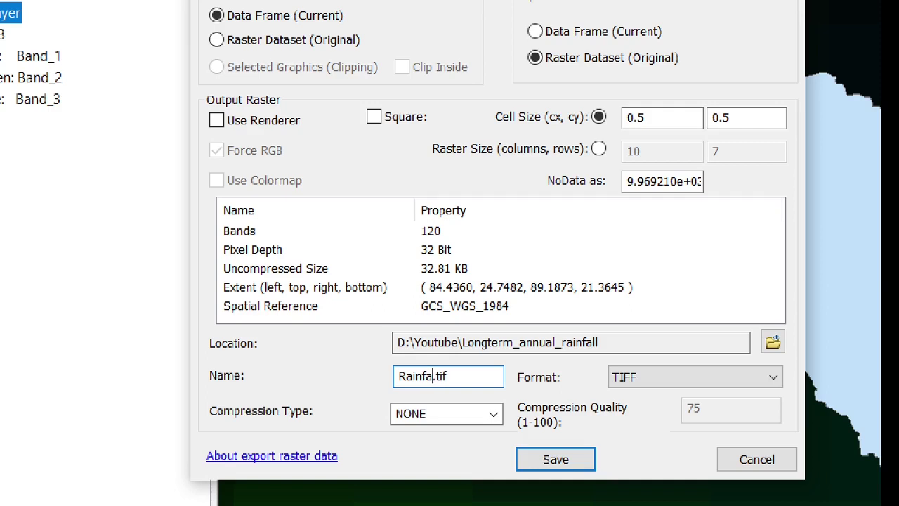
text(_all_bands)
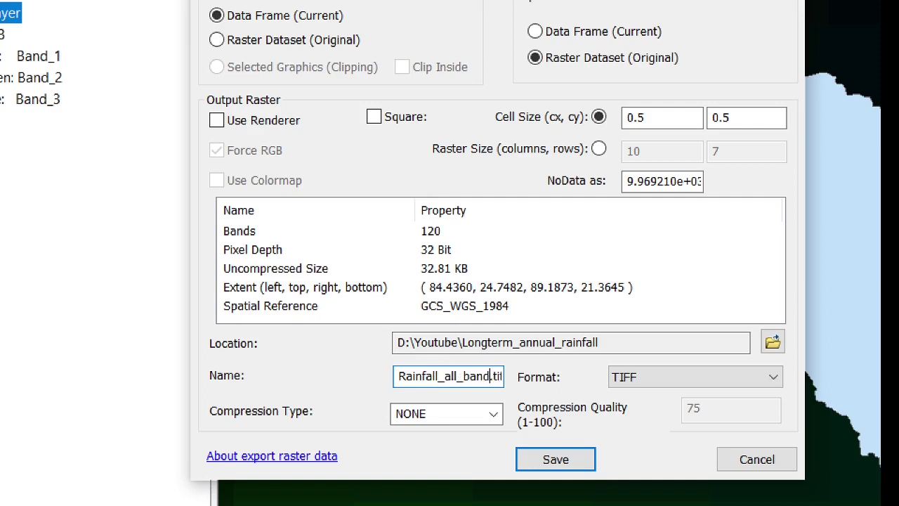
text(_CRU)
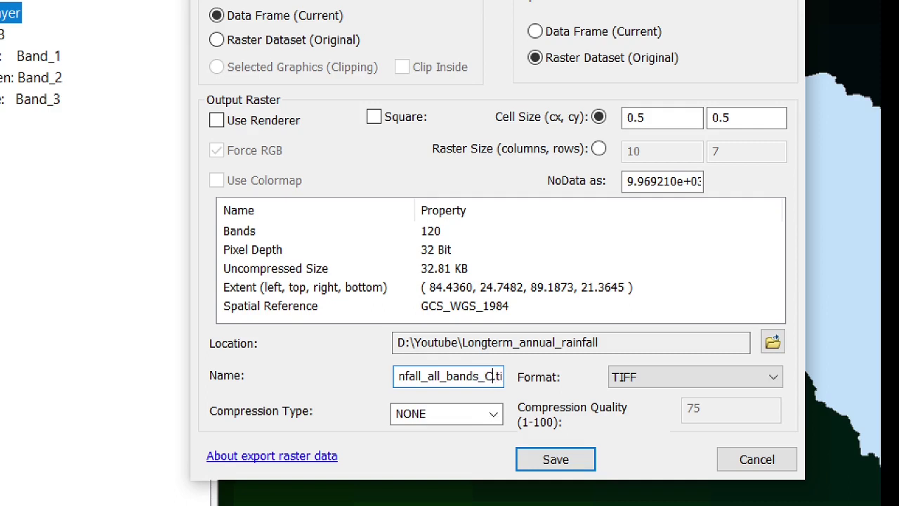
text(TS)
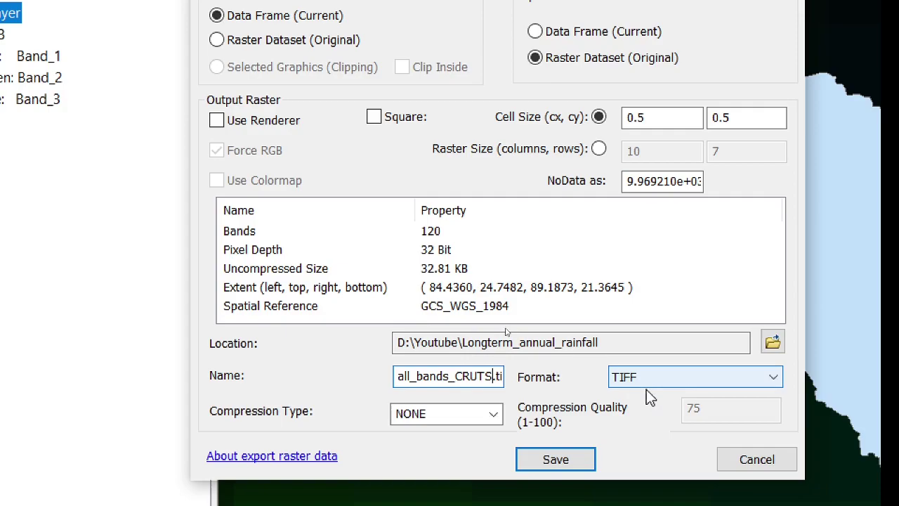
click(564, 430)
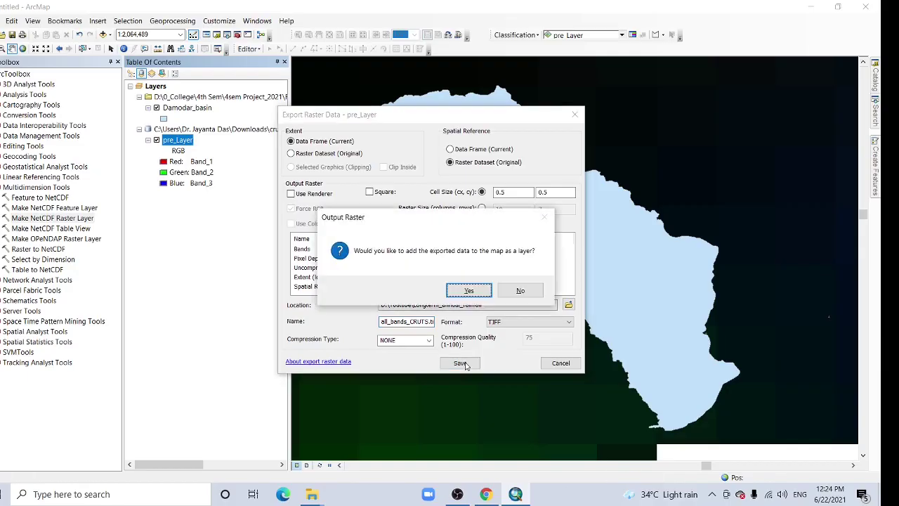
Add Rainfall_all_bands_CRUTS.tif to the map and remove pre_Layer.
click(453, 295)
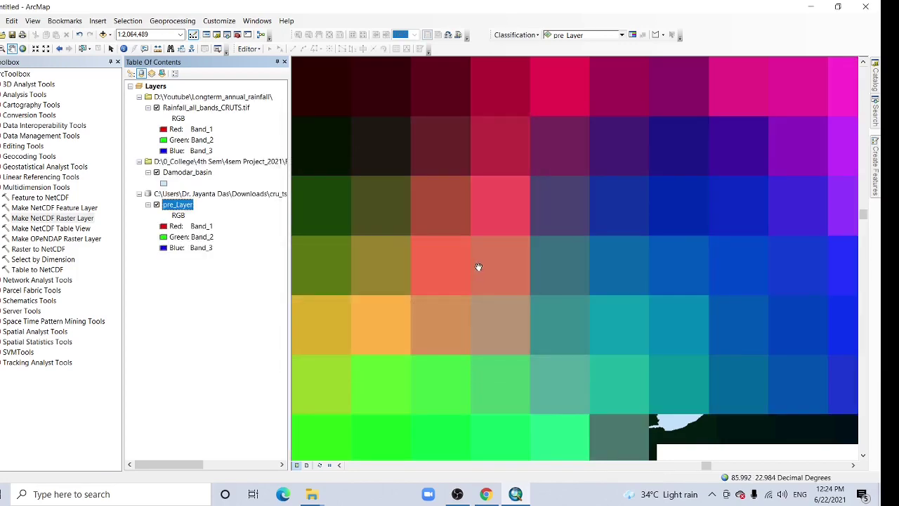
right_click(179, 206)
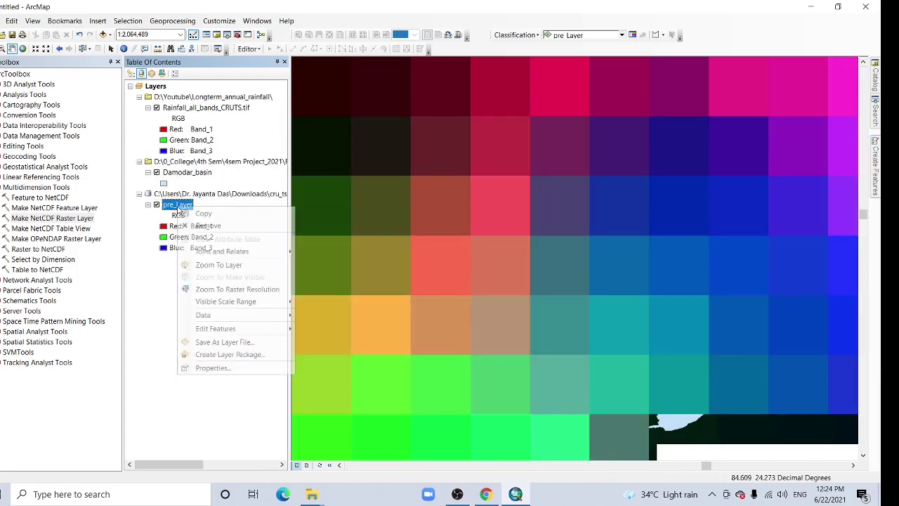
click(227, 232)
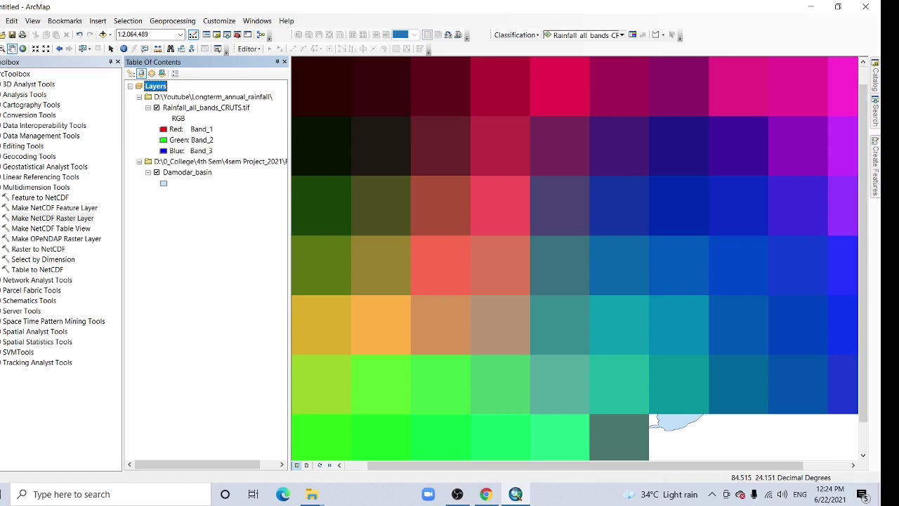
double_click(36, 186)
click(1, 136)
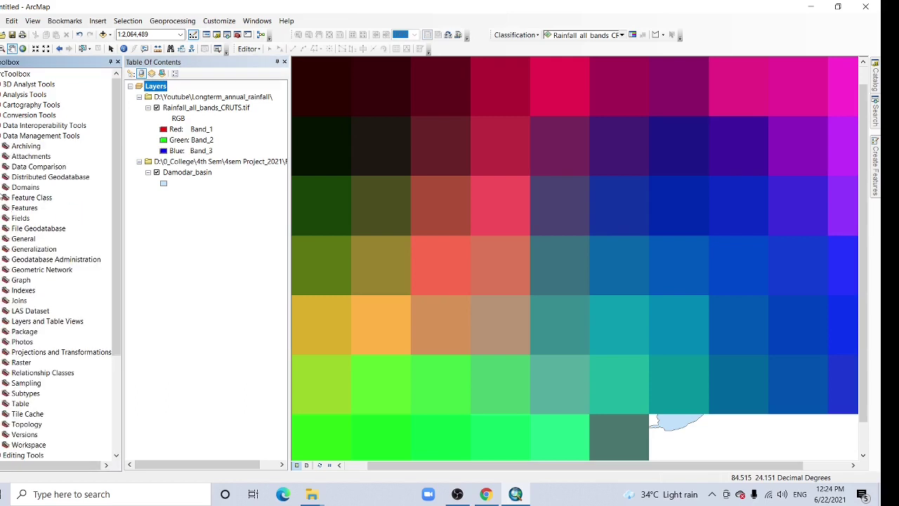
Launch Composite Bands from Data Management Tools > Raster > Raster Processing in ArcToolbox.
click(3, 361)
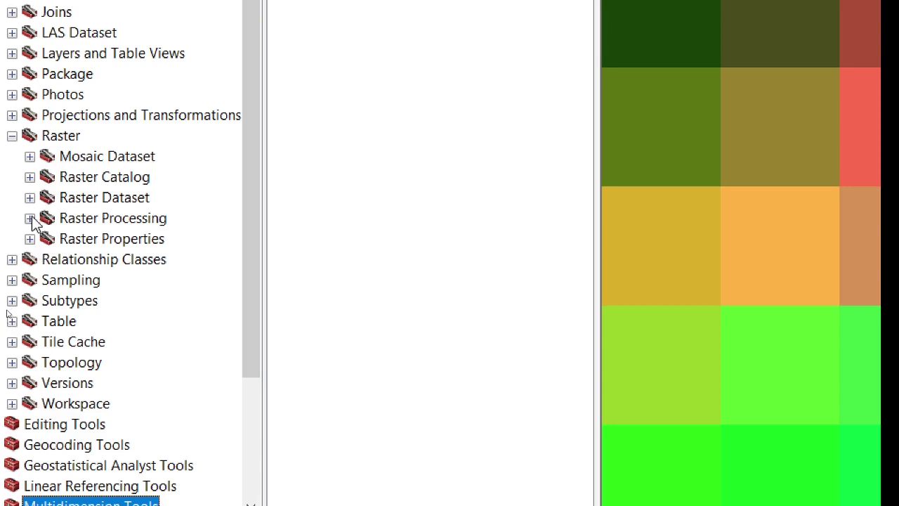
click(30, 218)
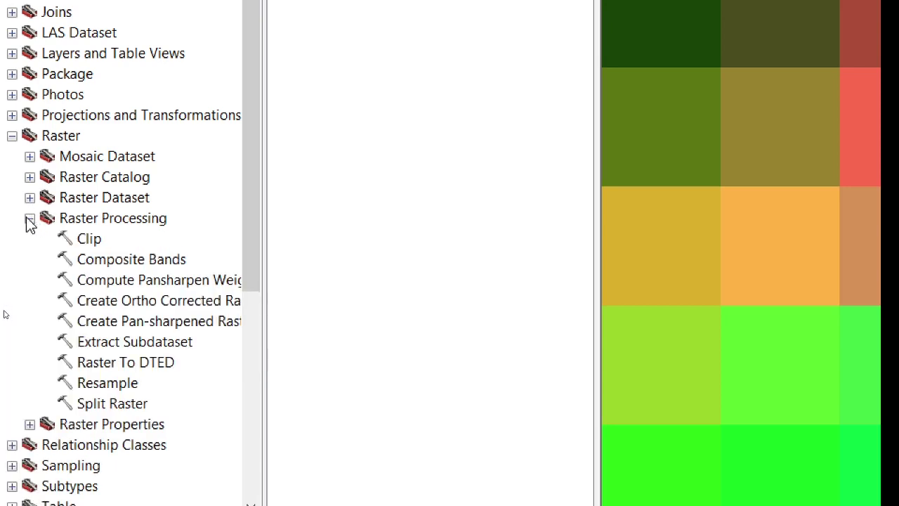
double_click(146, 259)
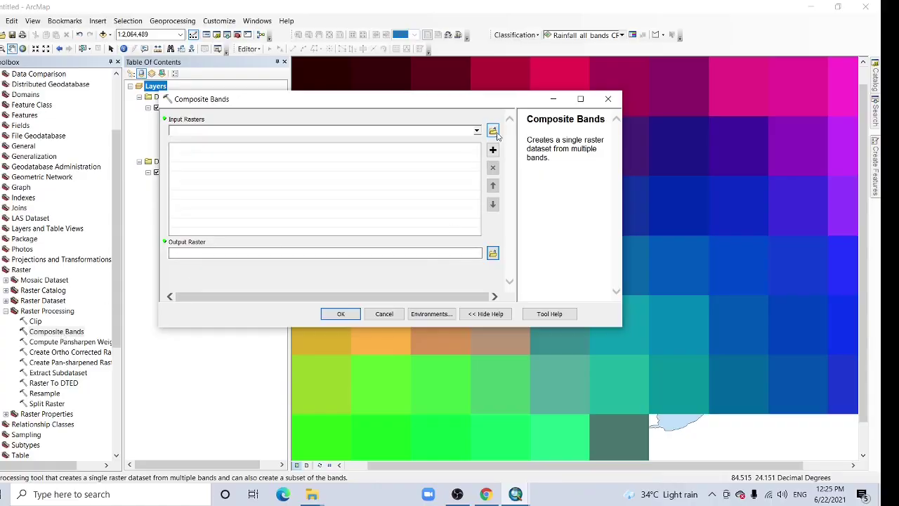
Add Band_1 through Band_99 of D:\Youtube\Longterm_annual_rainfall\Rainfall_all_bands_CRUTS.tif as input rasters.
click(492, 132)
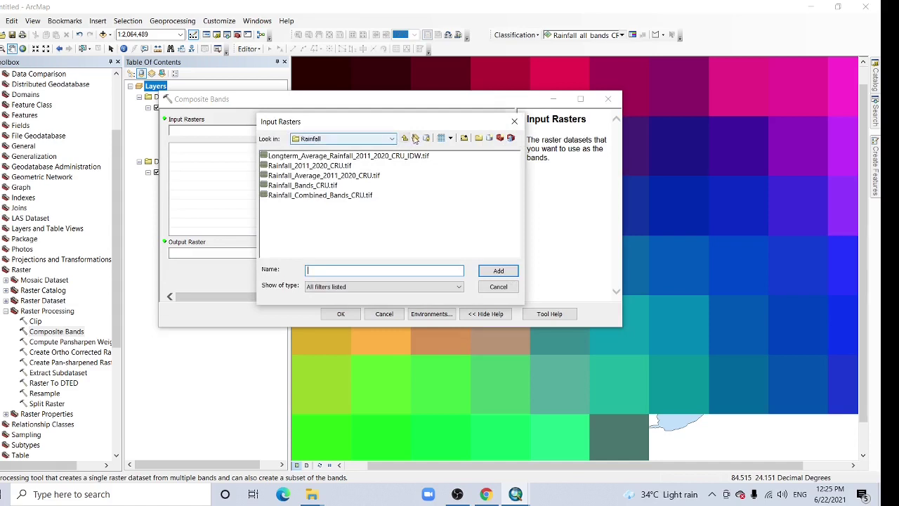
click(415, 138)
click(390, 141)
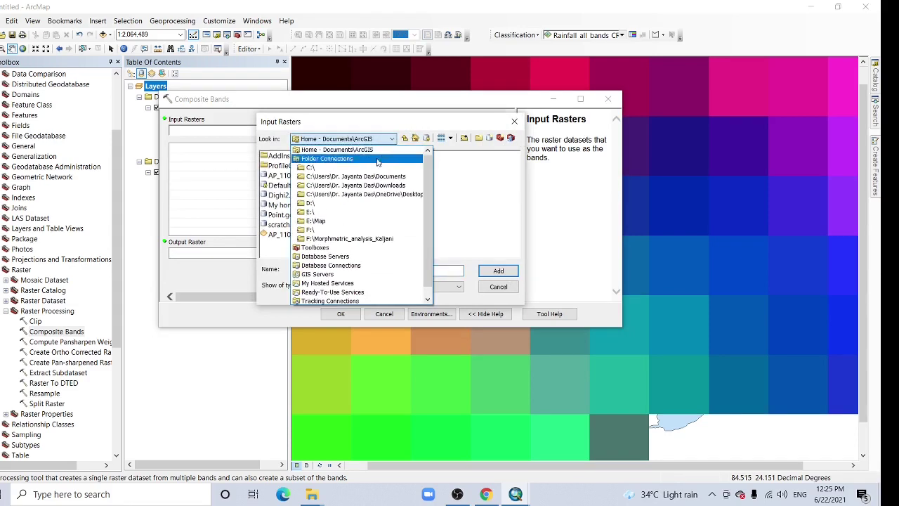
click(310, 204)
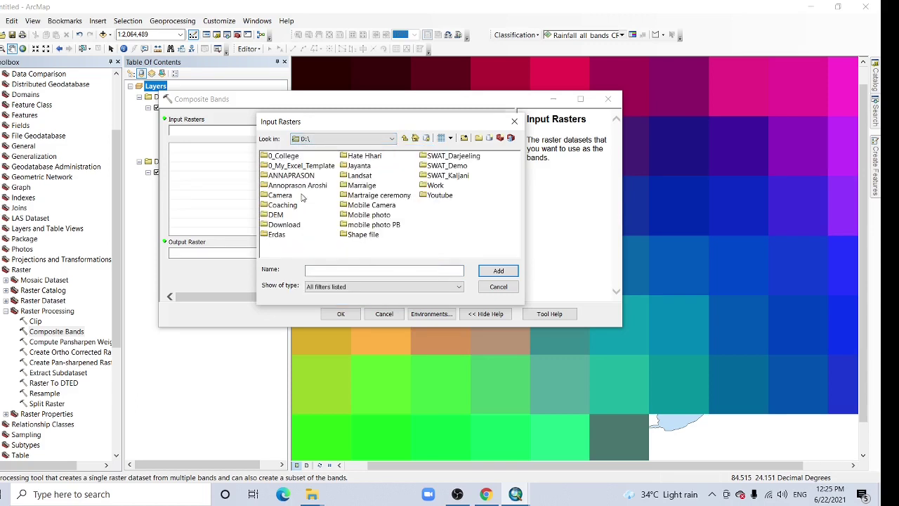
double_click(441, 195)
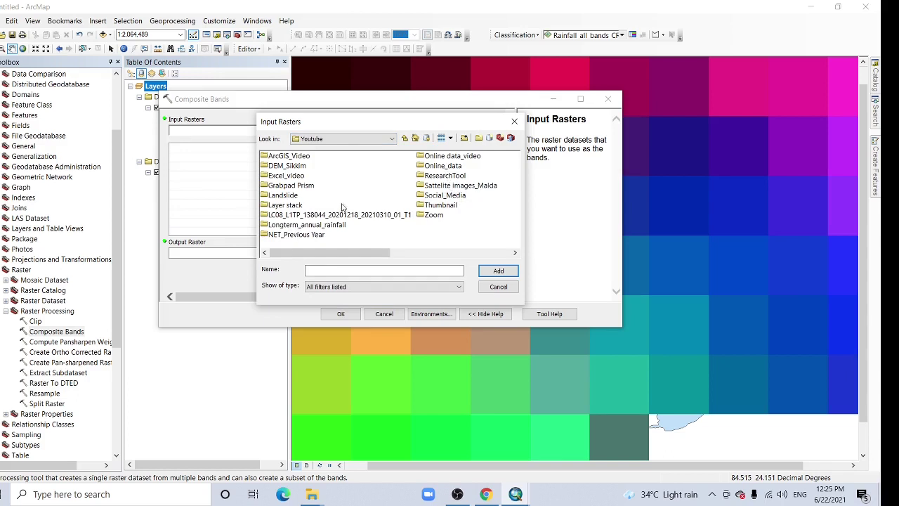
double_click(306, 225)
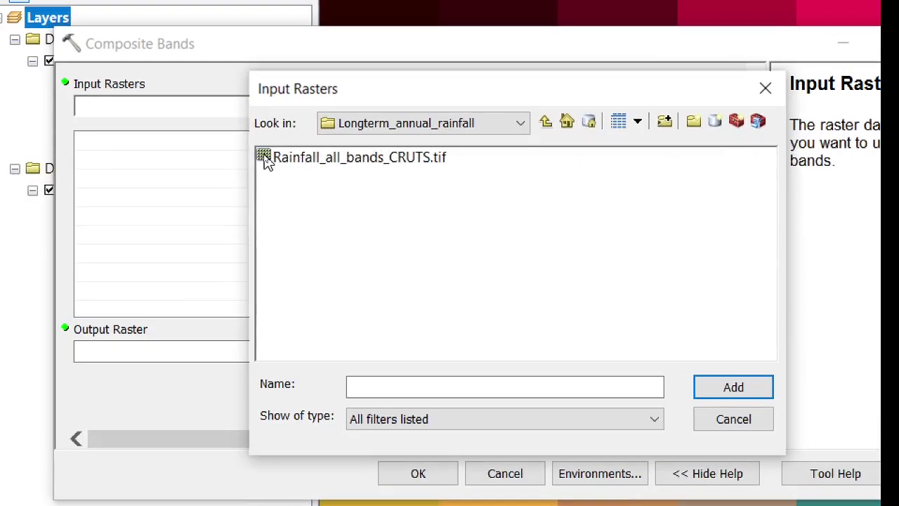
double_click(267, 159)
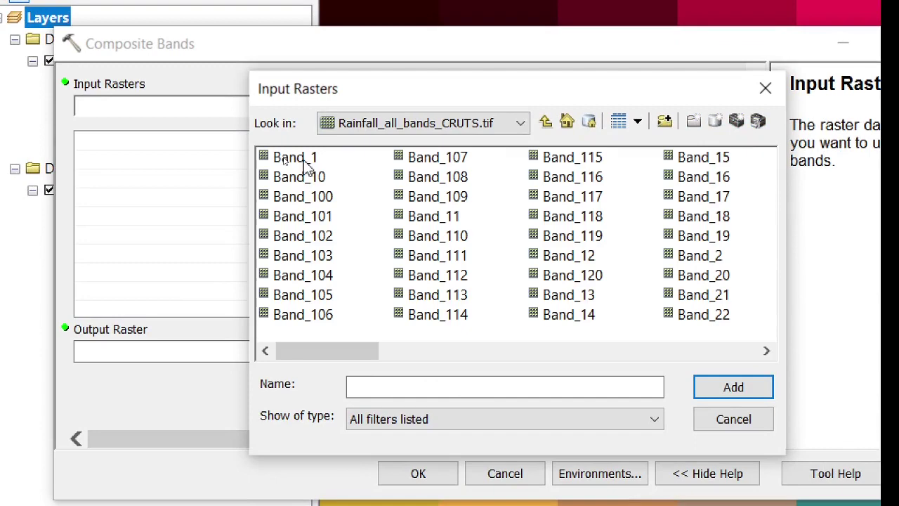
click(289, 161)
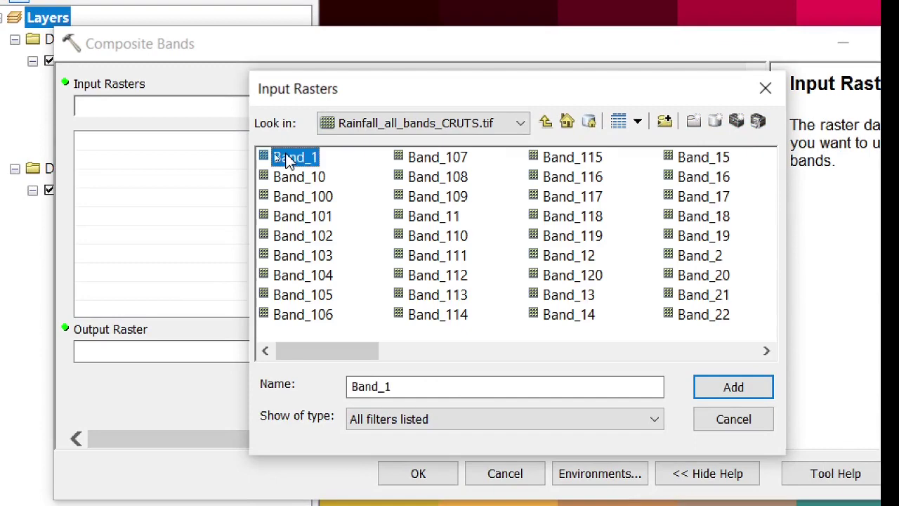
drag(363, 351, 792, 363)
shift+click(558, 199)
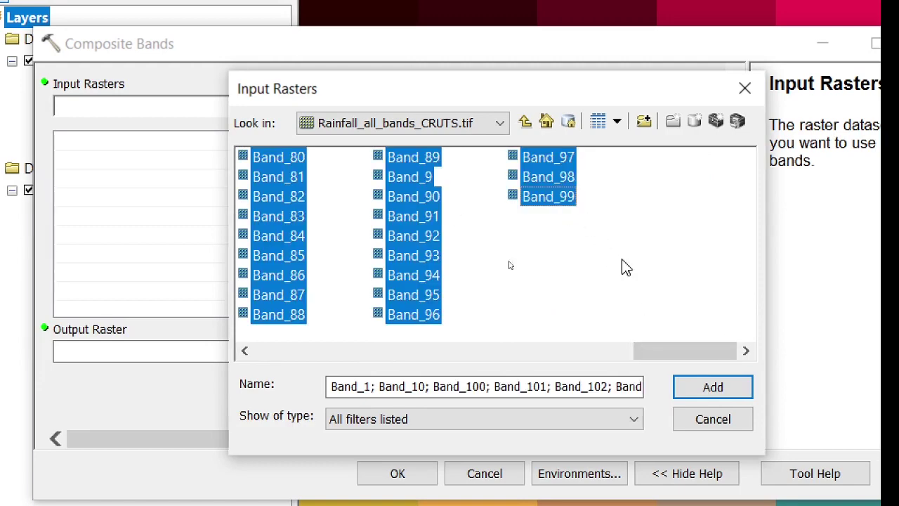
click(726, 398)
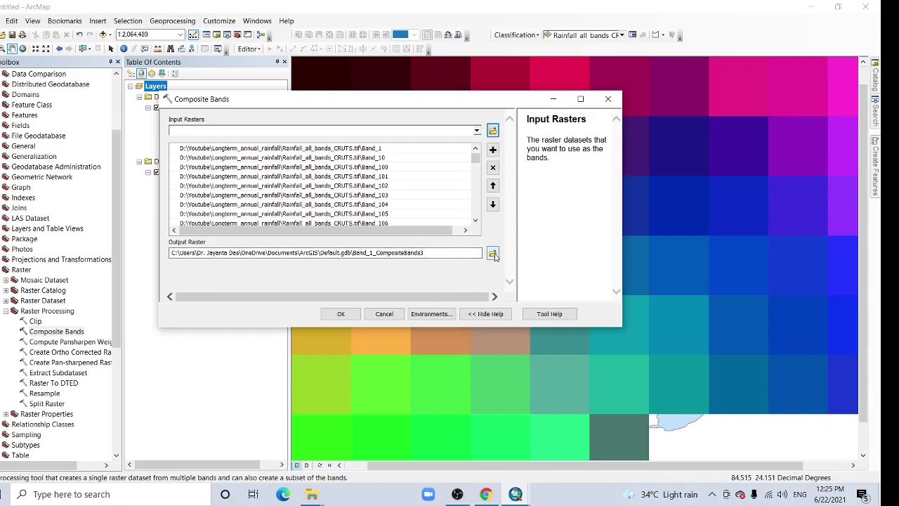
Save the output as Rainfall_all_bands_CRUTS_composite.tif in Longterm_annual_rainfall and run Composite Bands.
click(702, 352)
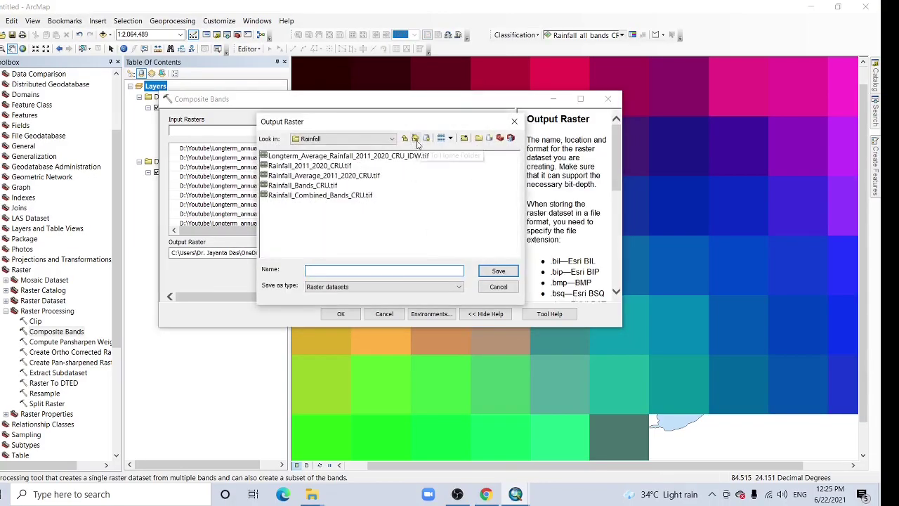
click(415, 139)
click(392, 139)
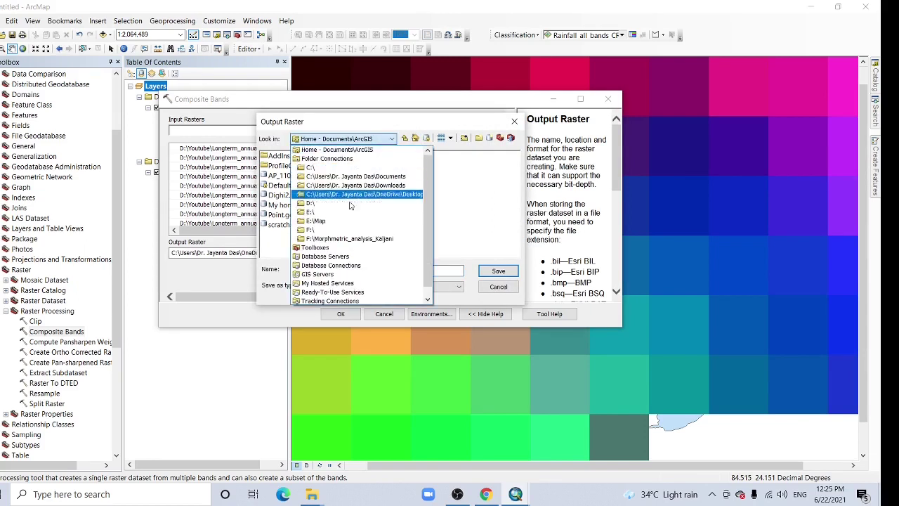
click(318, 205)
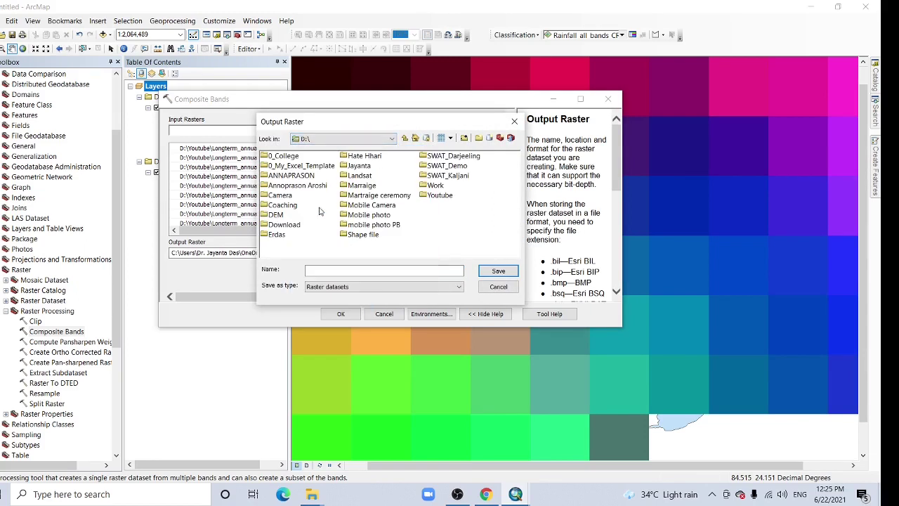
double_click(440, 196)
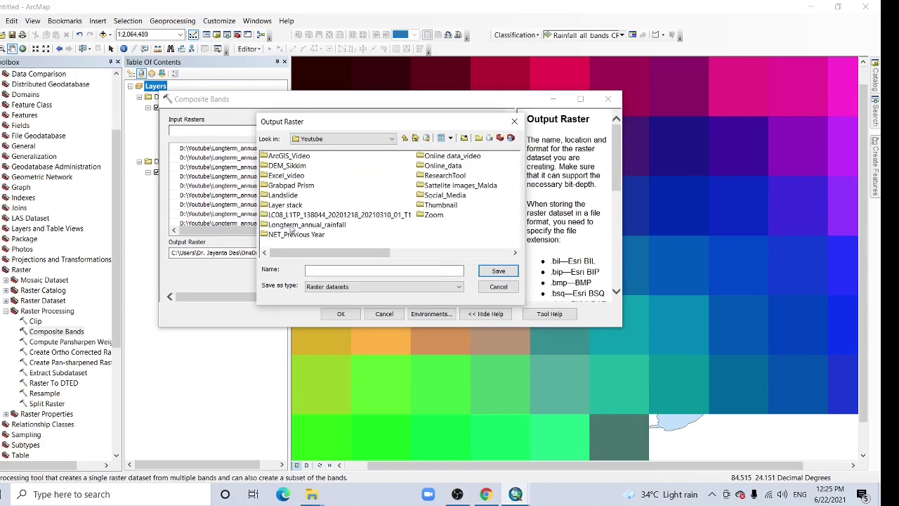
double_click(306, 225)
click(299, 161)
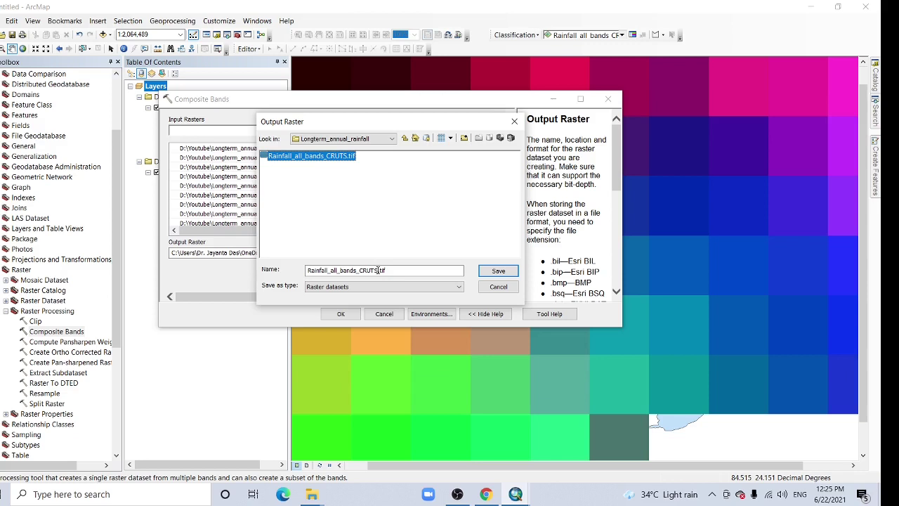
click(379, 269)
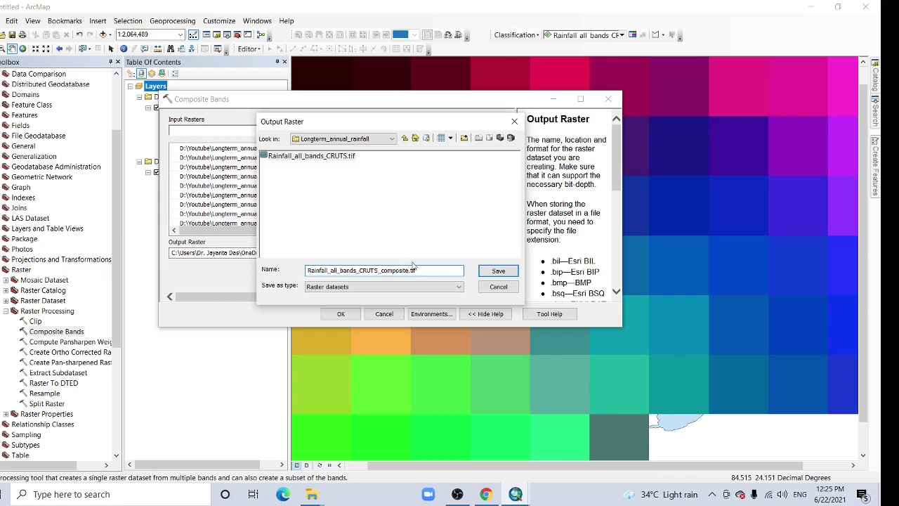
click(500, 272)
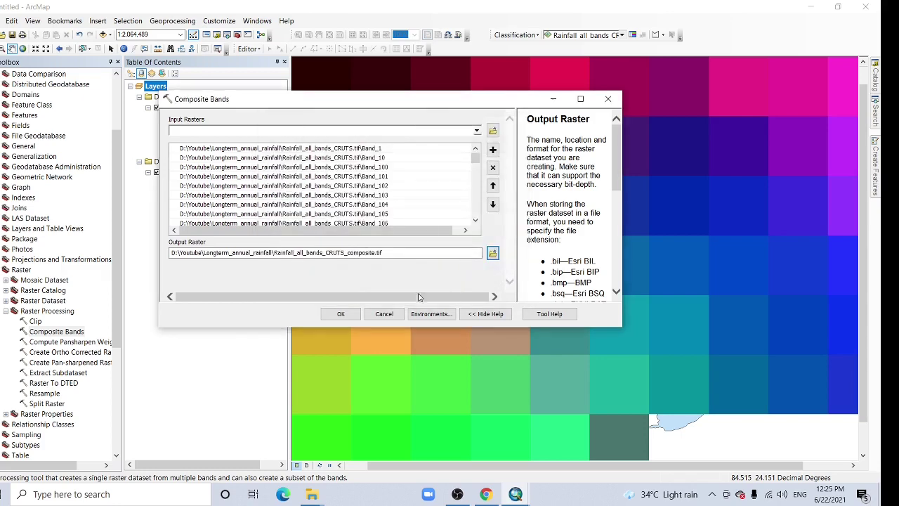
click(352, 314)
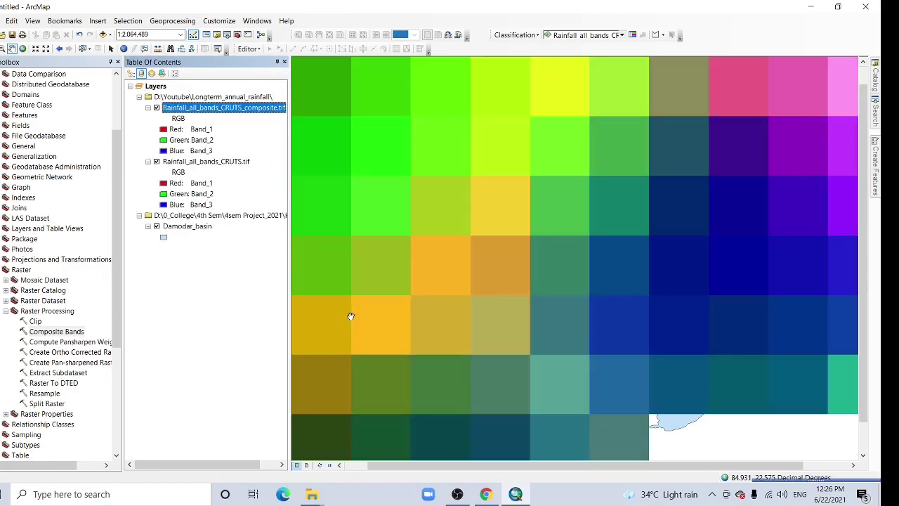
Remove the original Rainfall_all_bands_CRUTS.tif layer from the Table of Contents.
click(184, 161)
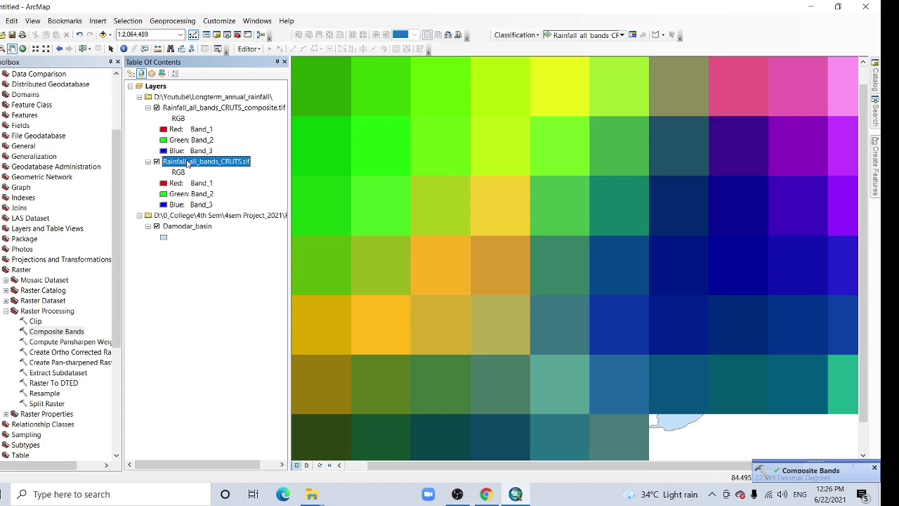
right_click(186, 161)
click(215, 181)
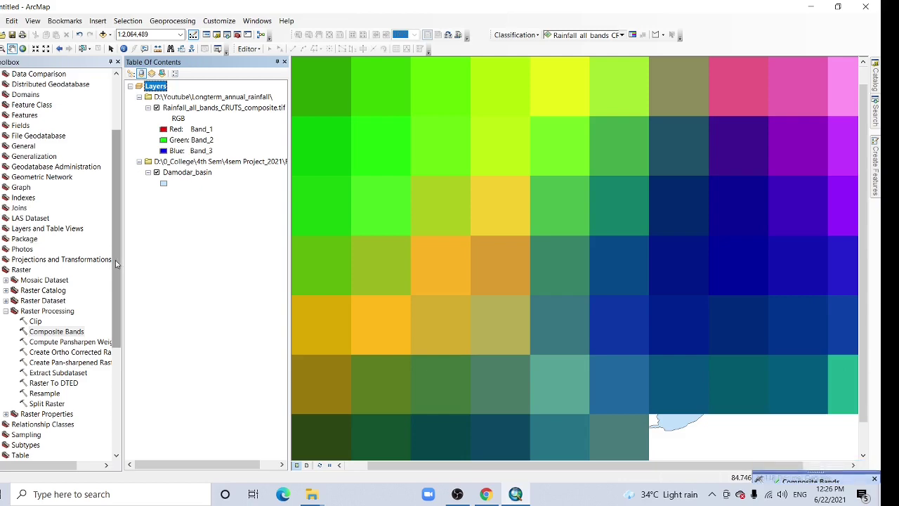
scroll(118, 261, down, 6)
click(9, 140)
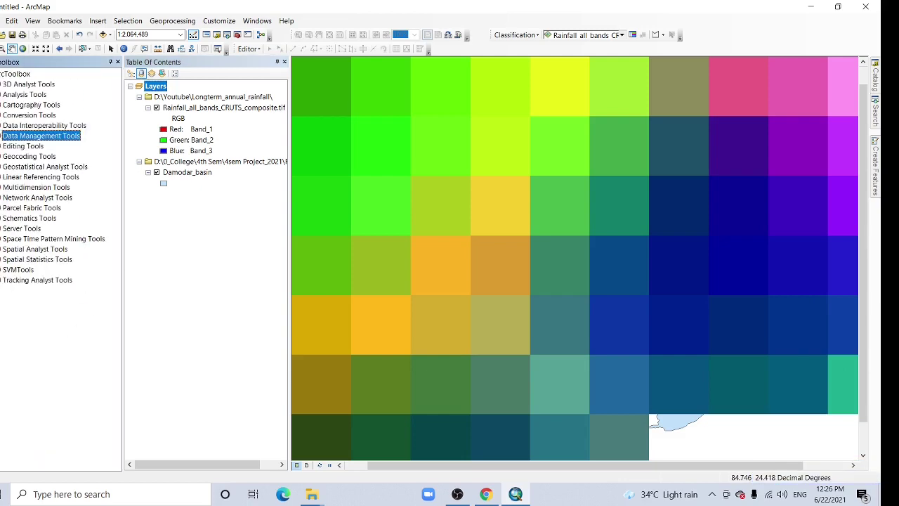
Open Cell Statistics from Spatial Analyst > Local with the composite raster as input.
click(3, 249)
scroll(63, 295, down, 1)
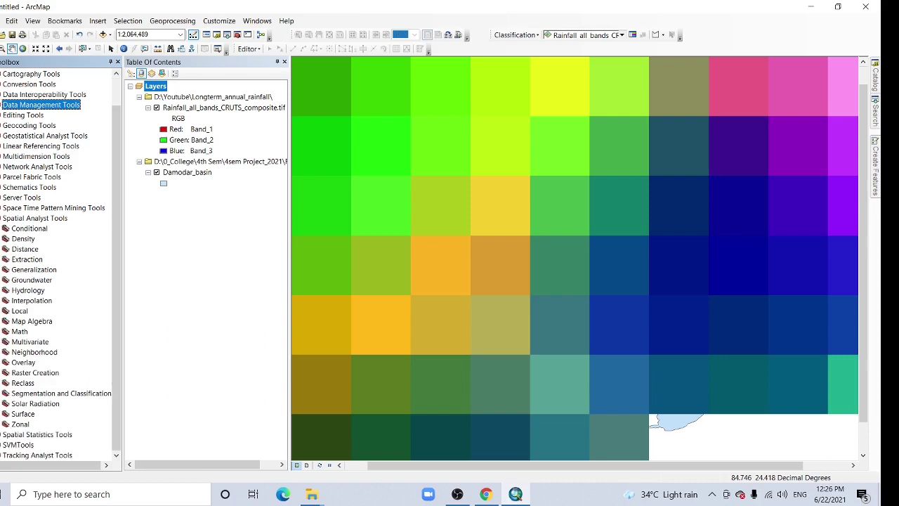
click(2, 311)
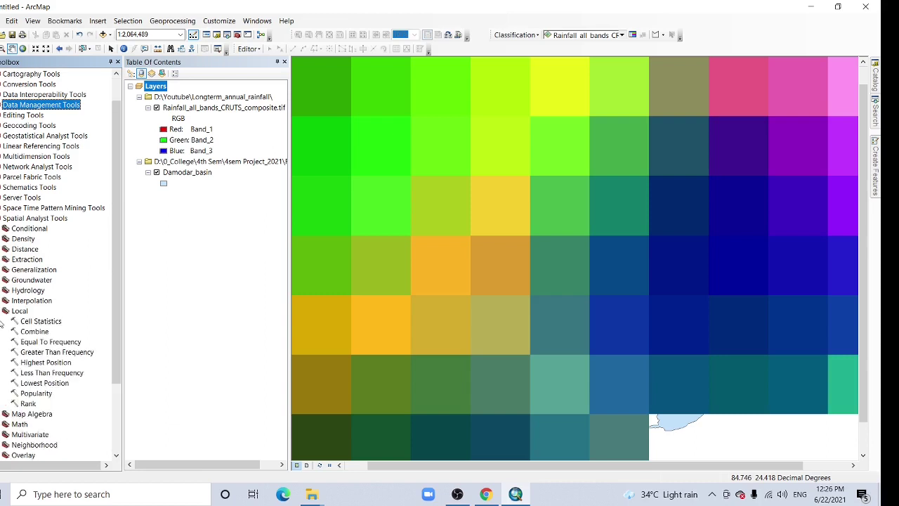
double_click(40, 322)
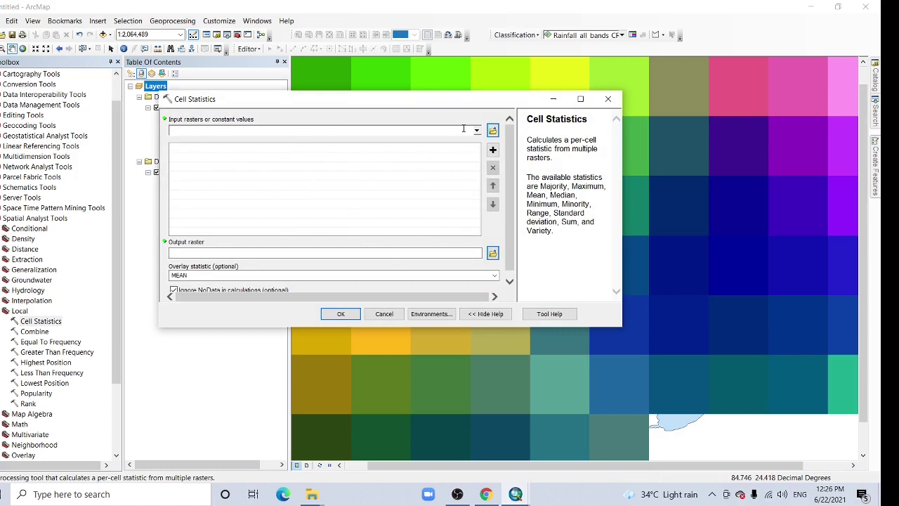
click(477, 132)
click(280, 156)
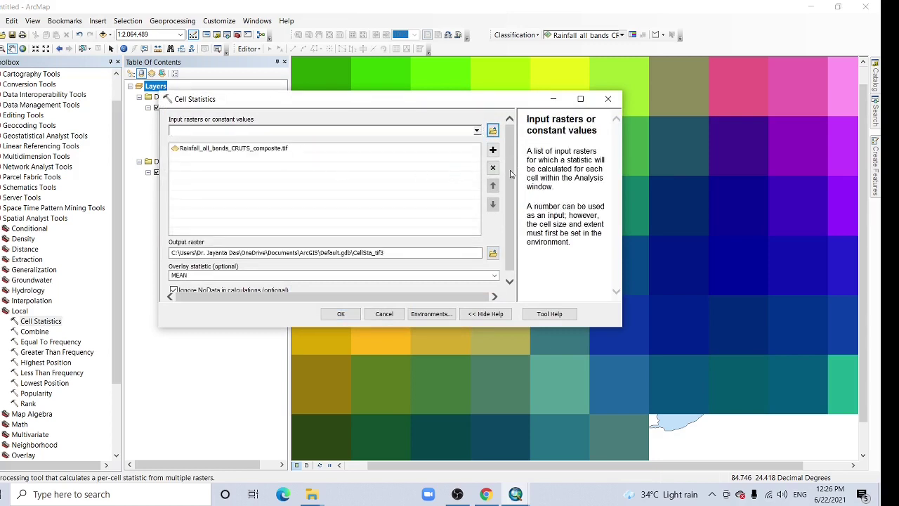
Name the output raster Rainfall_sum_2011_2020_CRUTS.tif.
scroll(509, 181, down, 1)
click(493, 246)
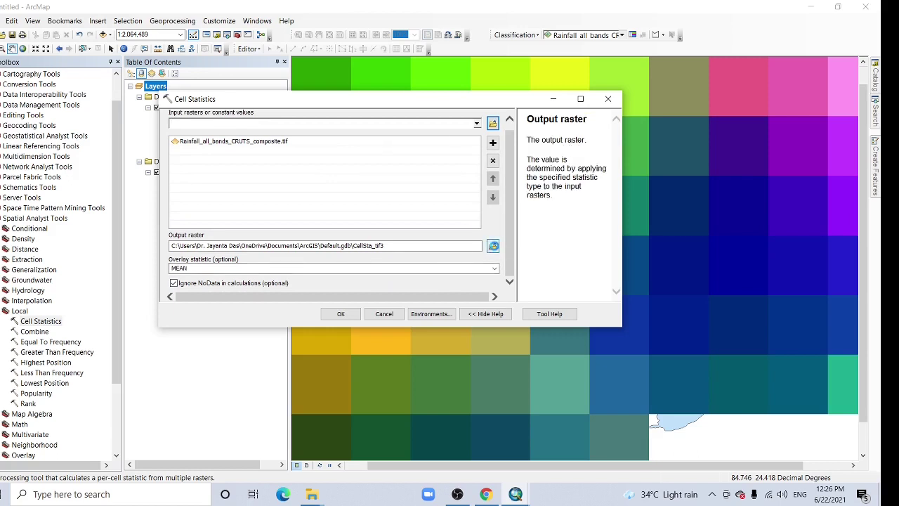
click(309, 155)
click(369, 271)
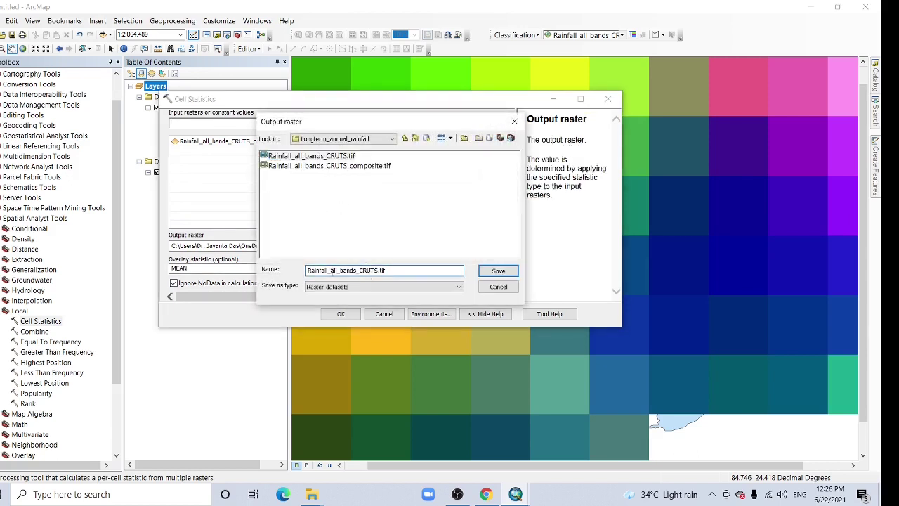
drag(332, 271, 354, 273)
text(sum_2011_2020)
click(498, 270)
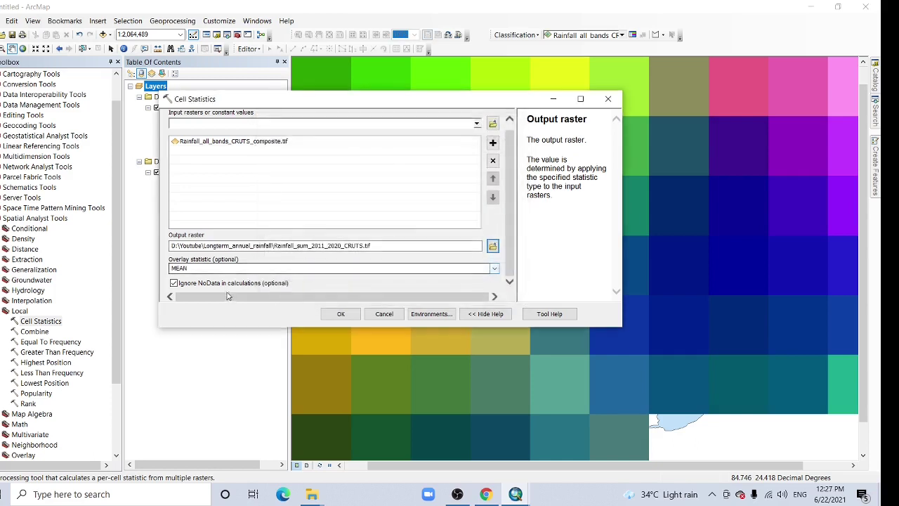
Set the overlay statistic to SUM and run Cell Statistics.
click(494, 269)
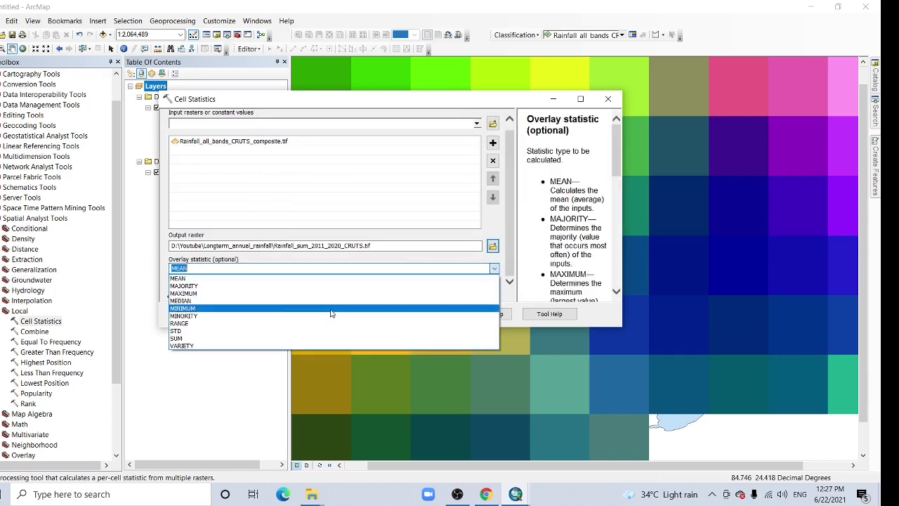
click(237, 340)
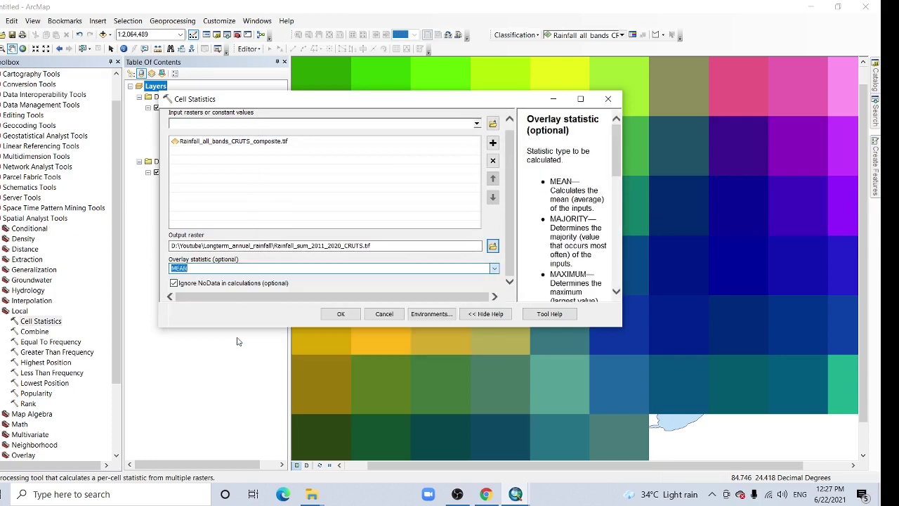
click(314, 202)
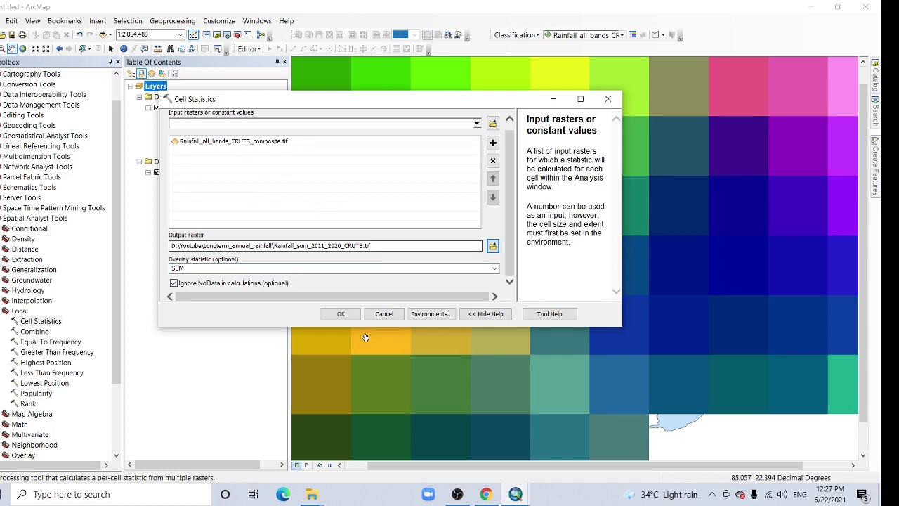
click(342, 314)
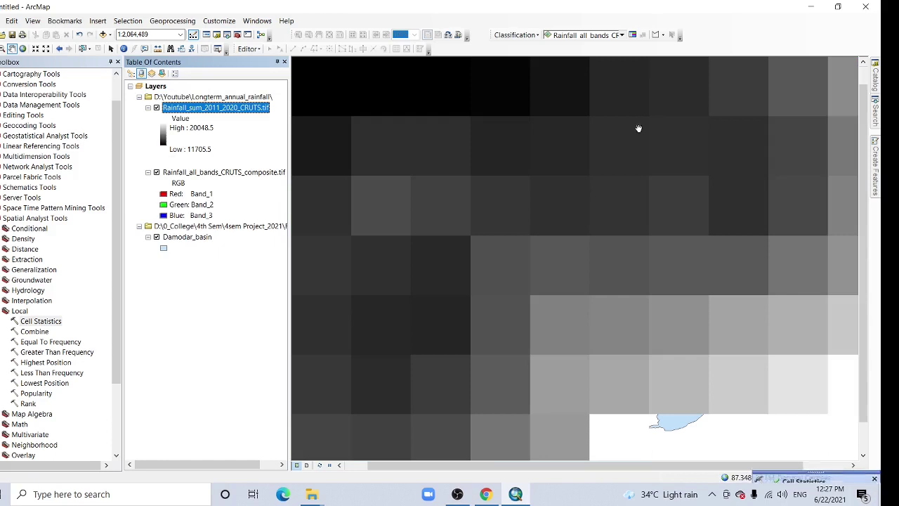
click(188, 172)
Remove the composite layer and enter the Raster Calculator expression sum raster / 10.
right_click(188, 172)
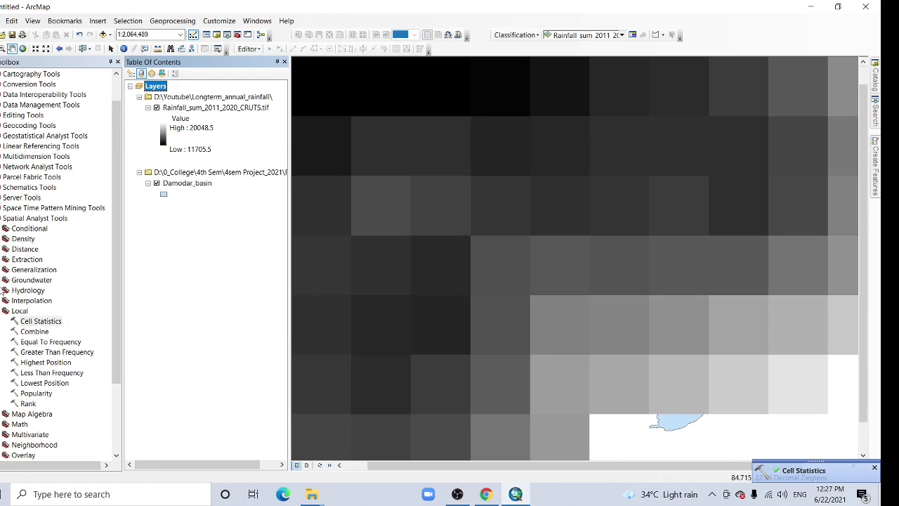
scroll(116, 321, down, 3)
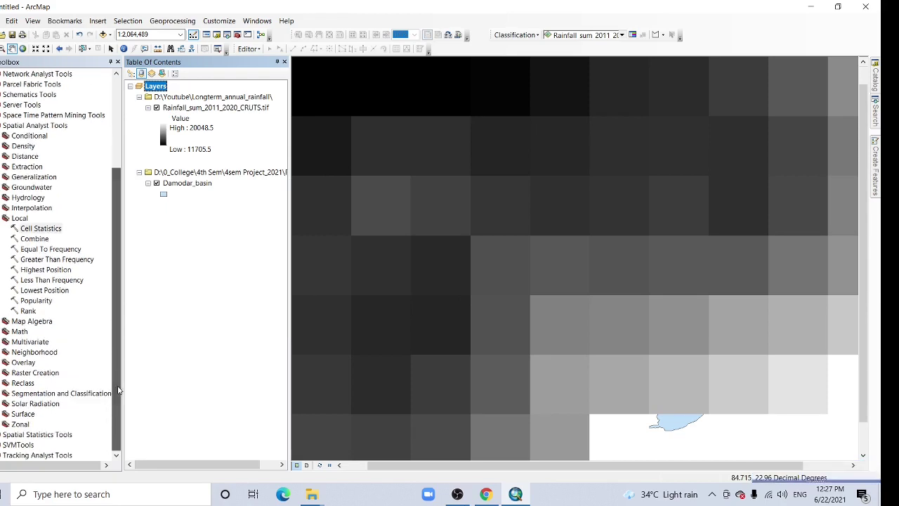
double_click(31, 321)
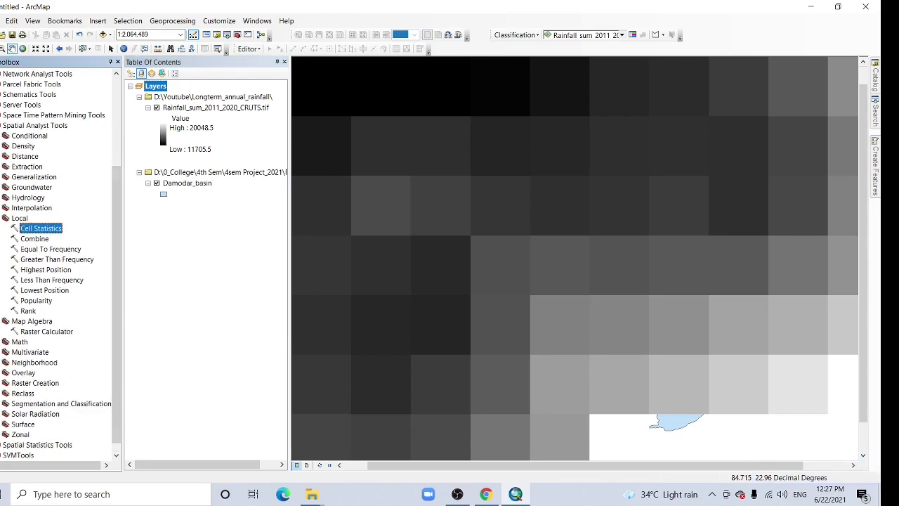
double_click(42, 331)
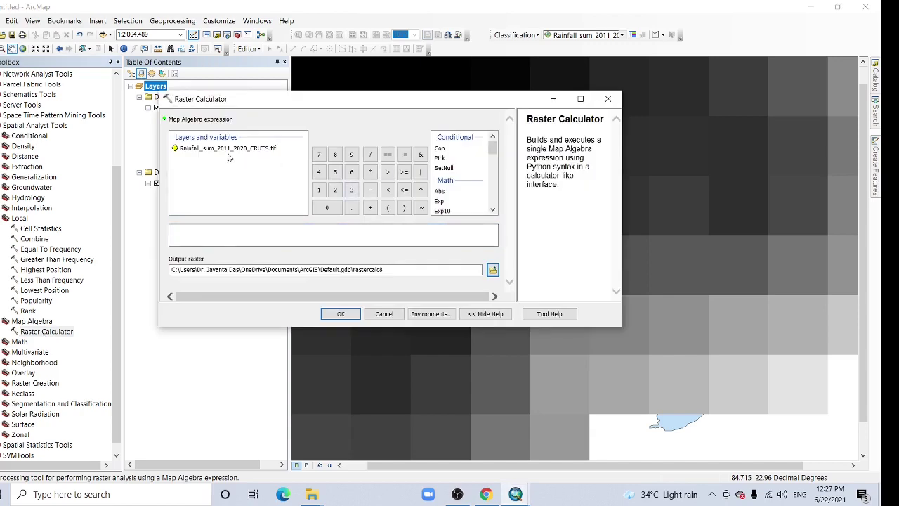
click(221, 149)
double_click(220, 149)
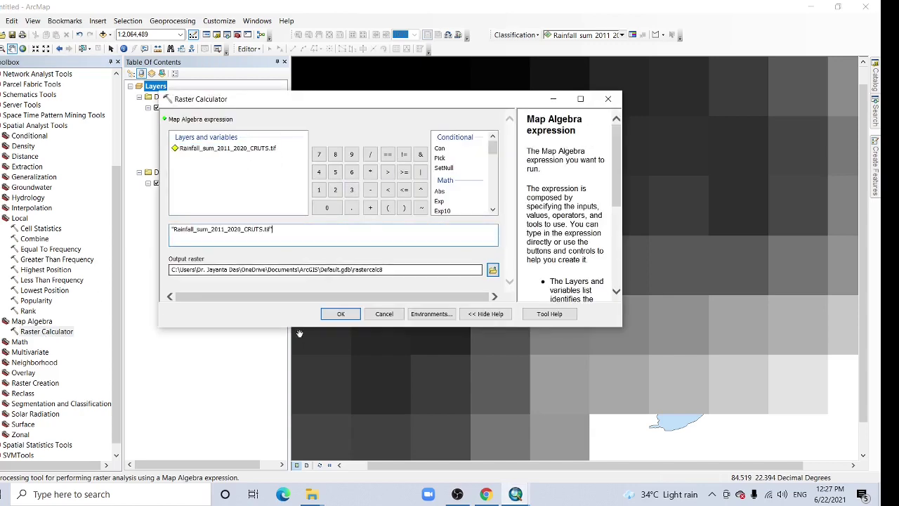
drag(307, 104, 406, 94)
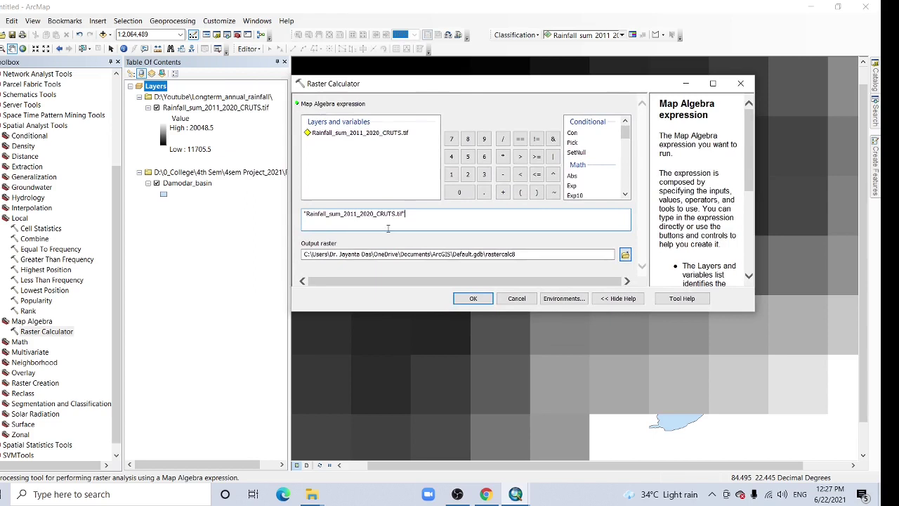
click(503, 138)
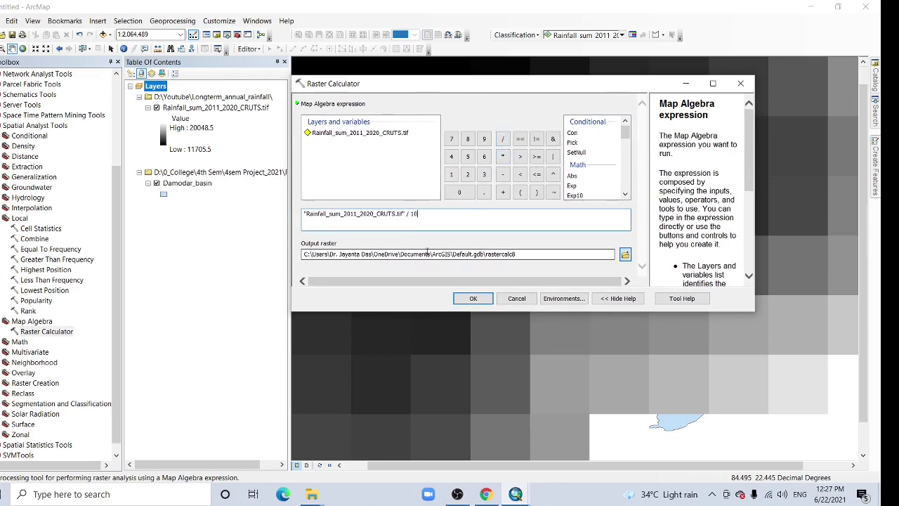
Save the result as Rainfall_average_2011_2020_CRUTS.tif, run it, and remove the sum layer.
click(625, 255)
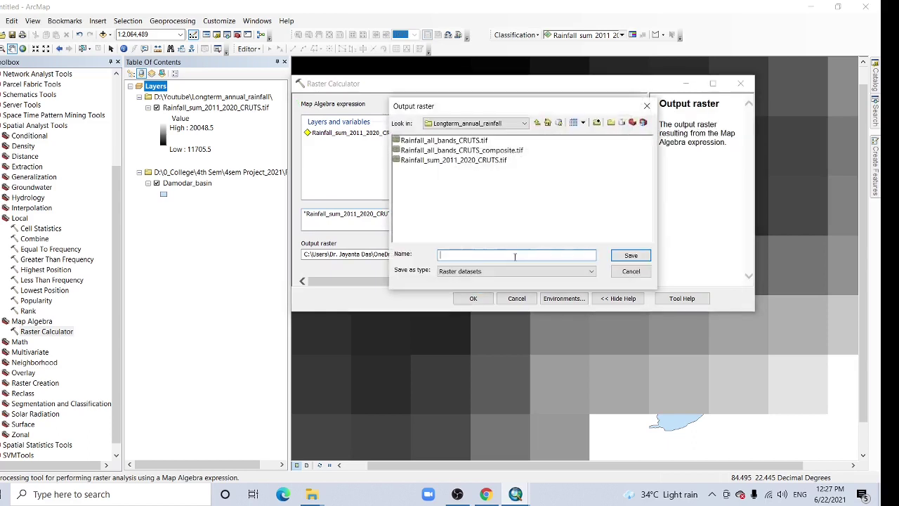
click(460, 160)
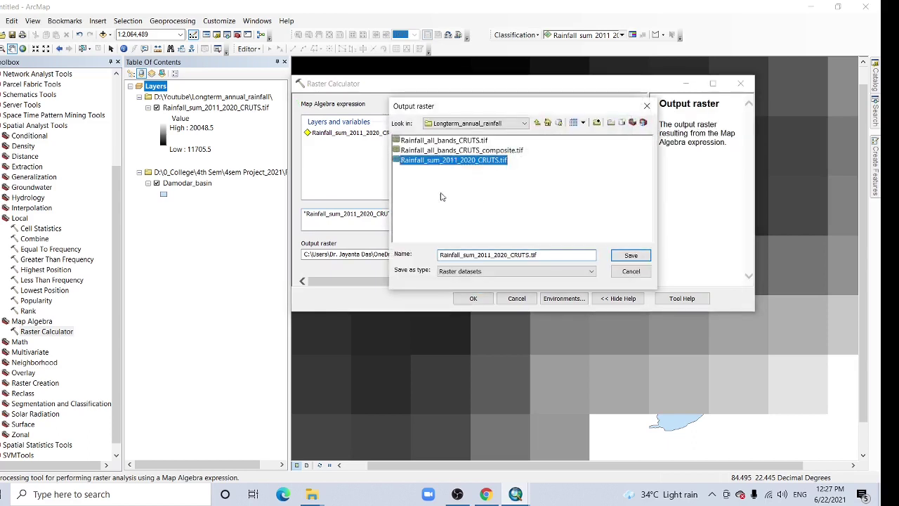
click(470, 255)
key(BackSpace)
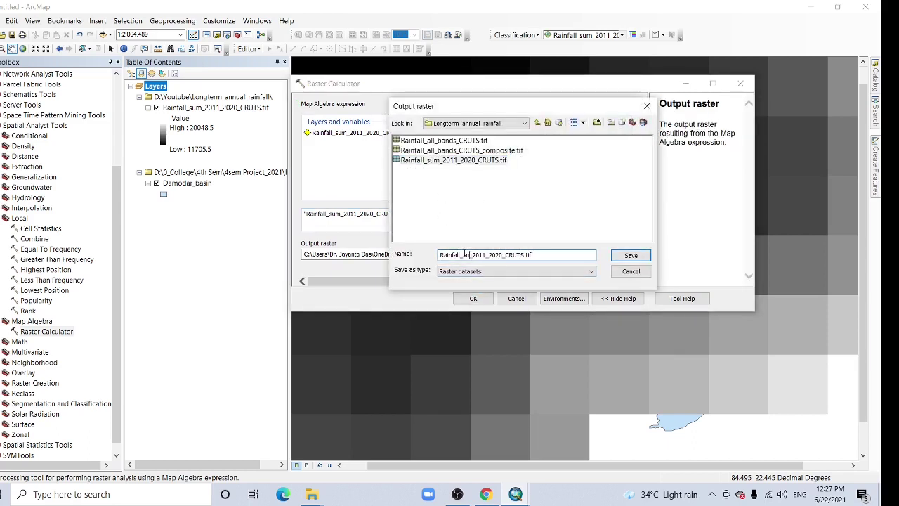
key(BackSpace)
key(BackSpace)
text(average)
click(628, 255)
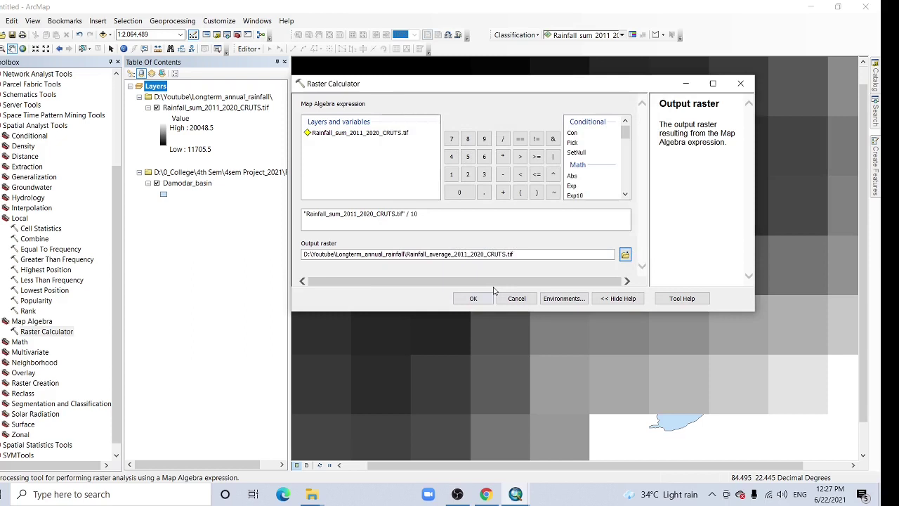
click(473, 298)
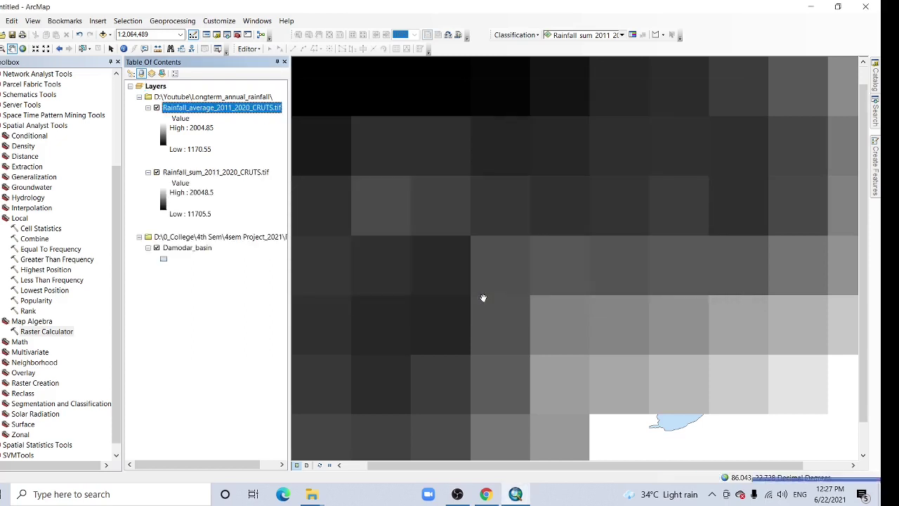
right_click(209, 173)
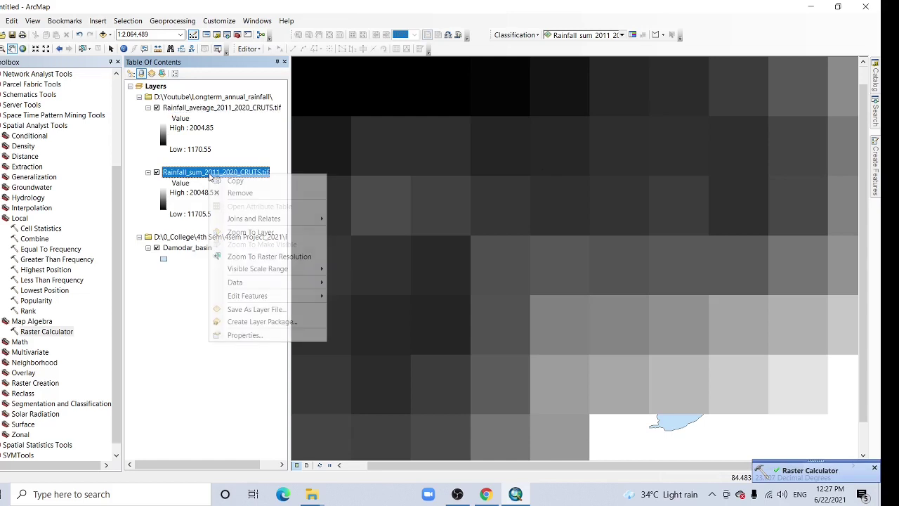
click(239, 193)
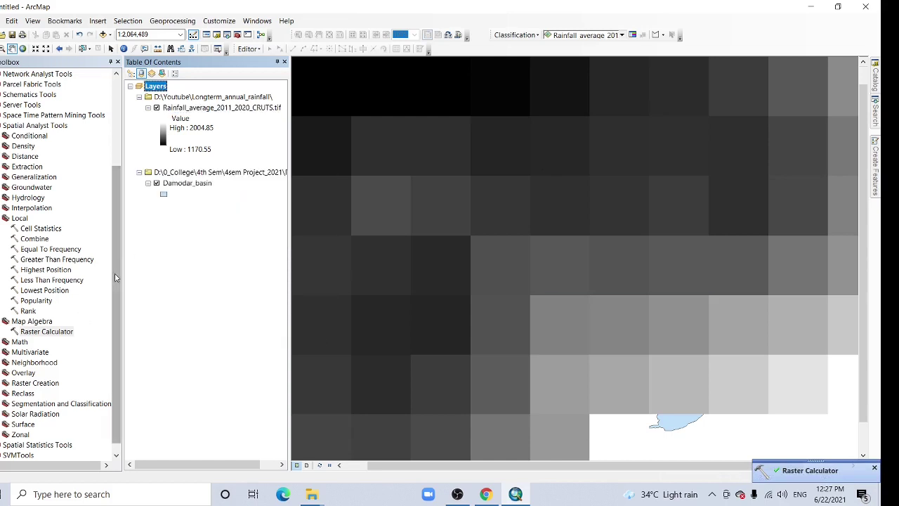
Convert the average rainfall raster to points saved as Average_rainfall_2011_2020_point.
scroll(119, 277, up, 4)
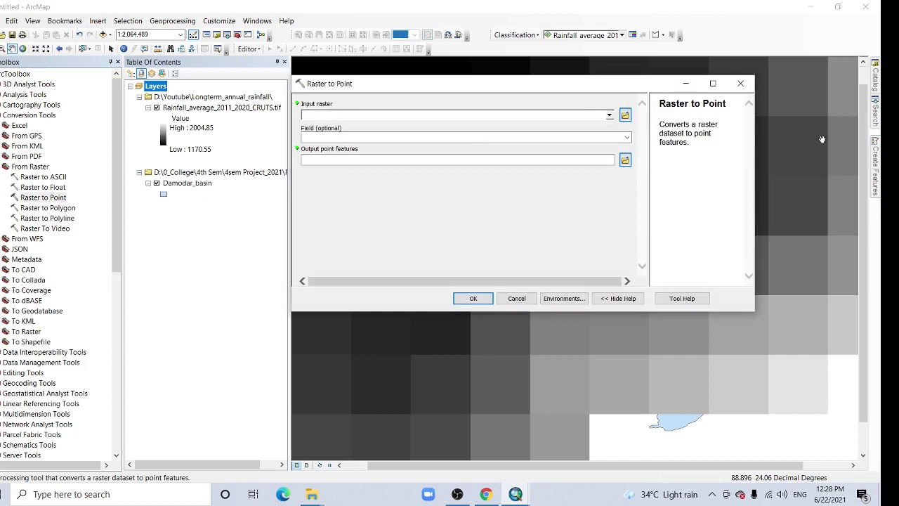
click(609, 116)
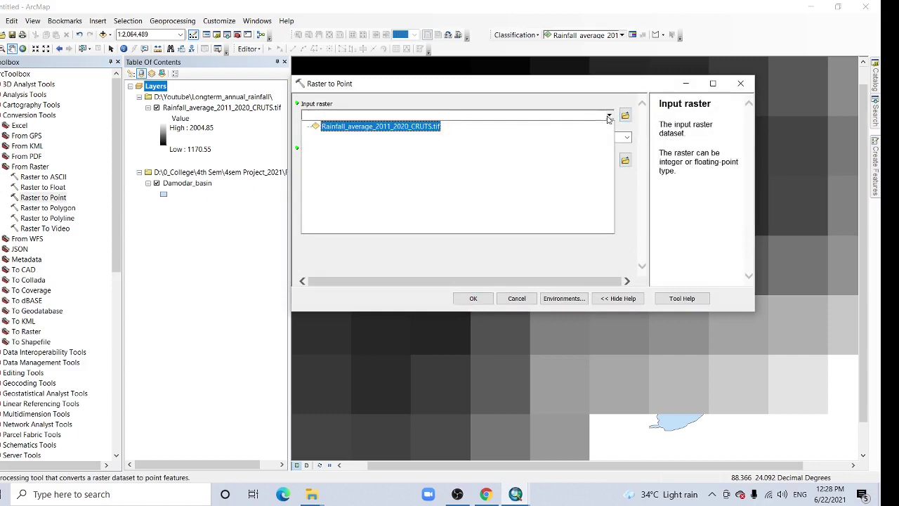
click(355, 127)
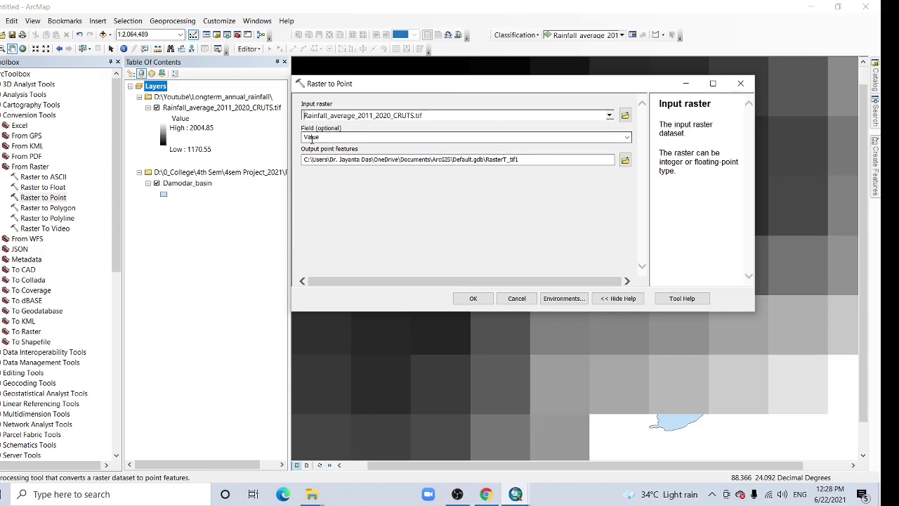
click(625, 160)
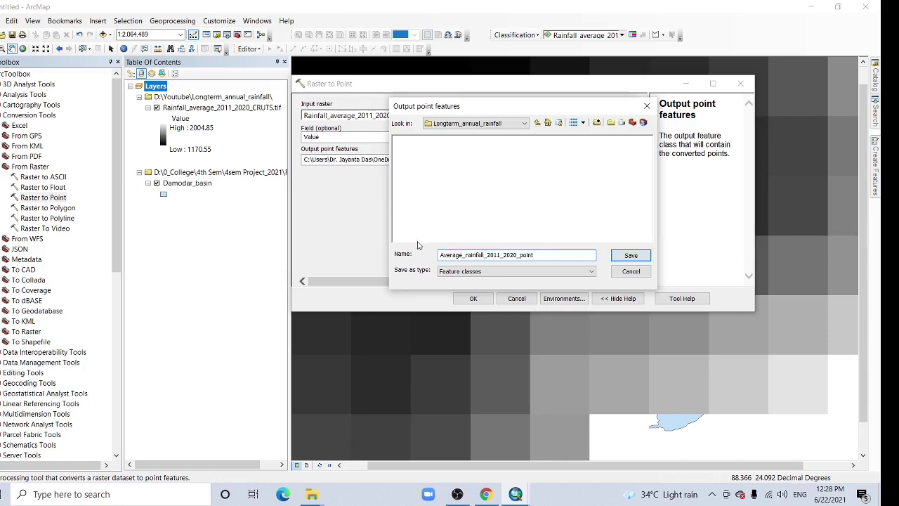
click(629, 255)
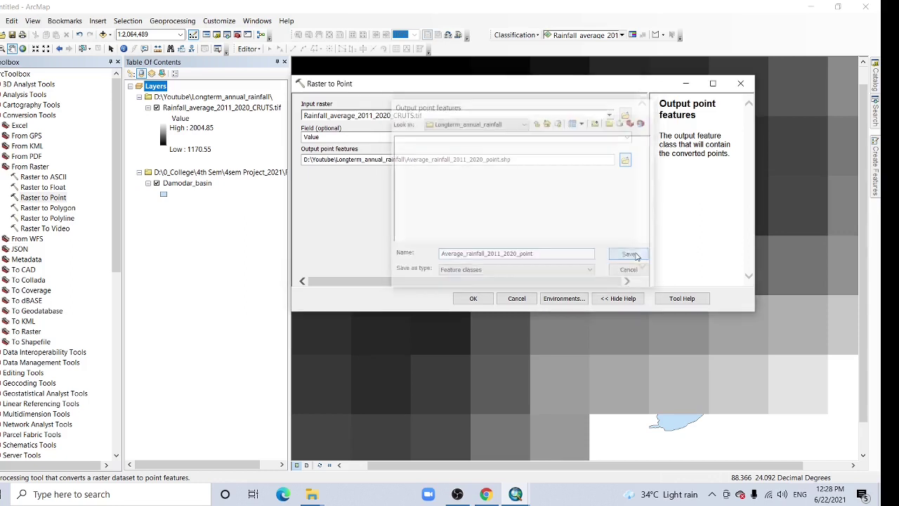
click(473, 299)
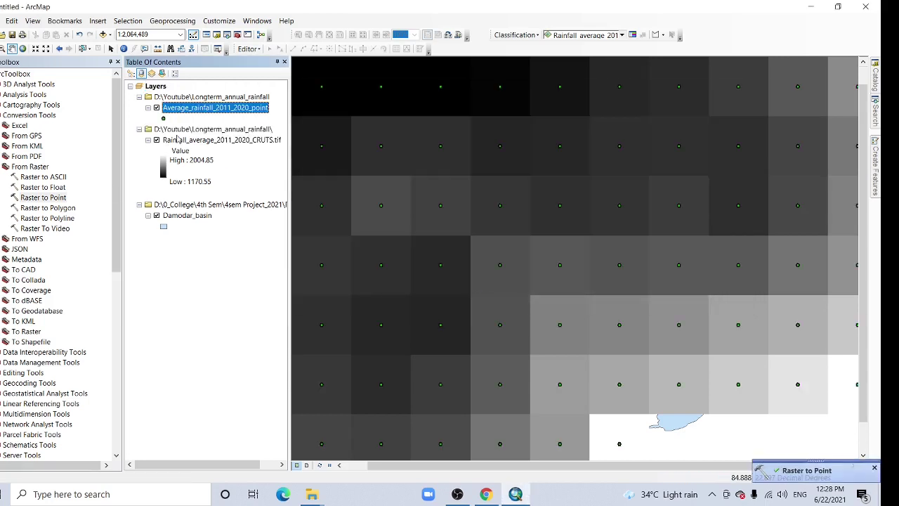
right_click(207, 140)
Remove the average raster layer and set the data frame to WGS 1984 UTM Zone 45N.
click(232, 160)
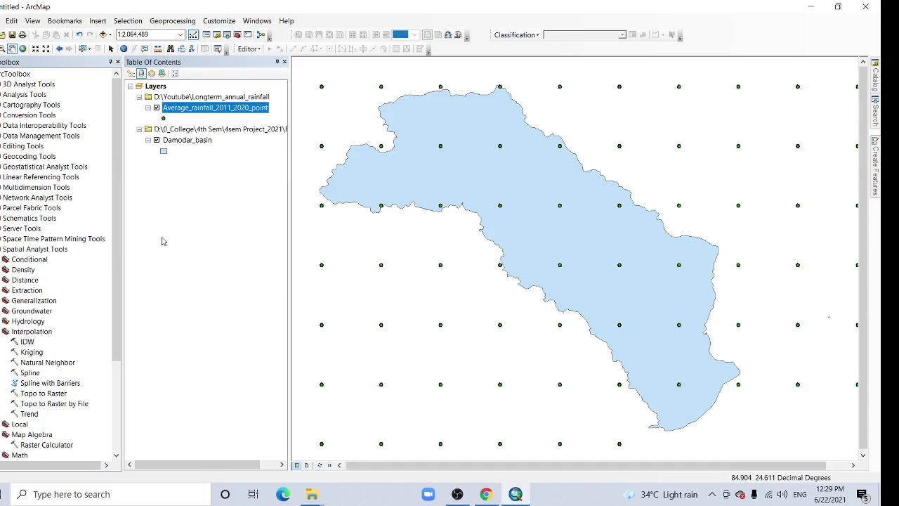
right_click(329, 104)
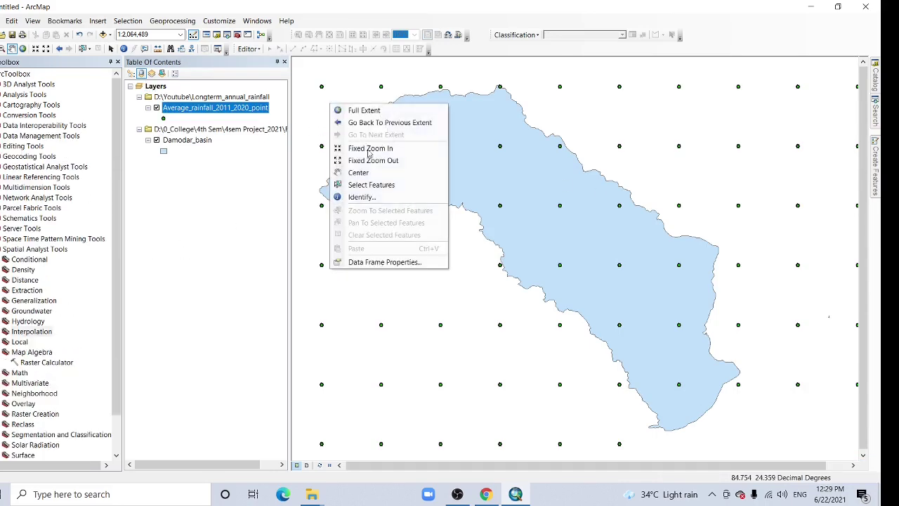
click(385, 262)
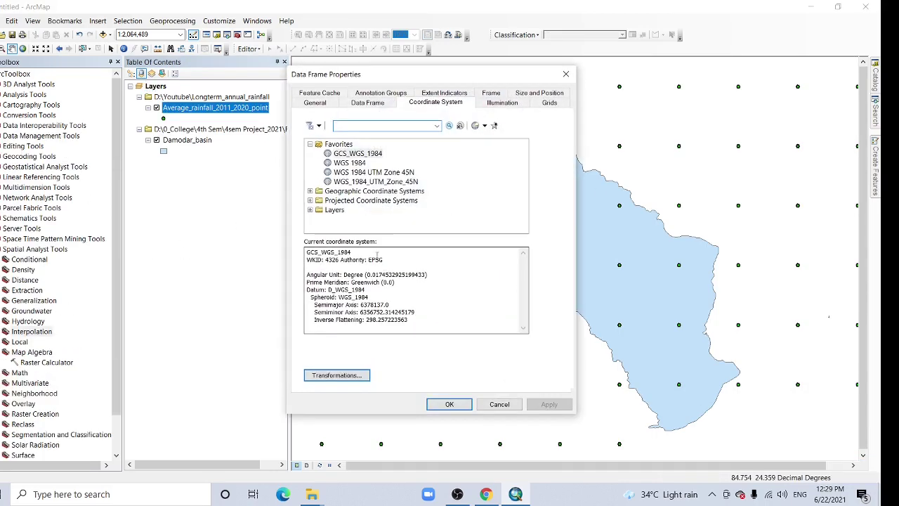
click(337, 173)
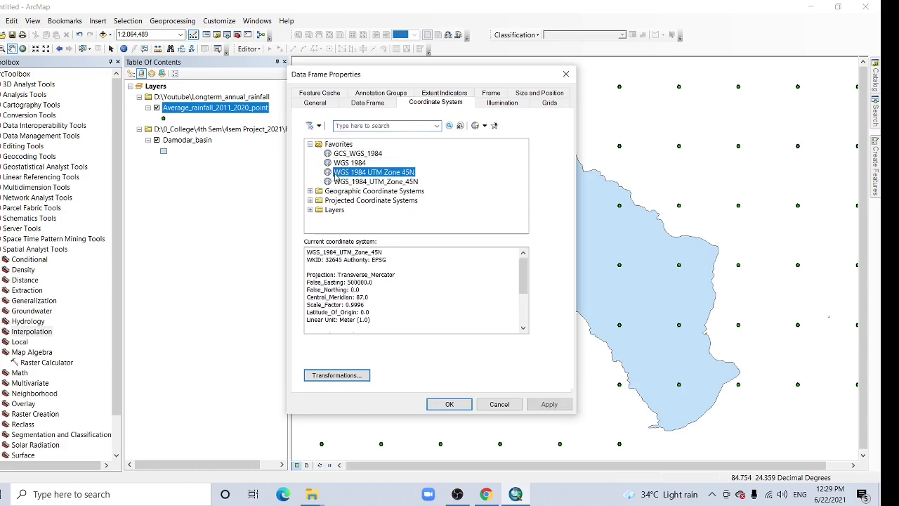
click(443, 407)
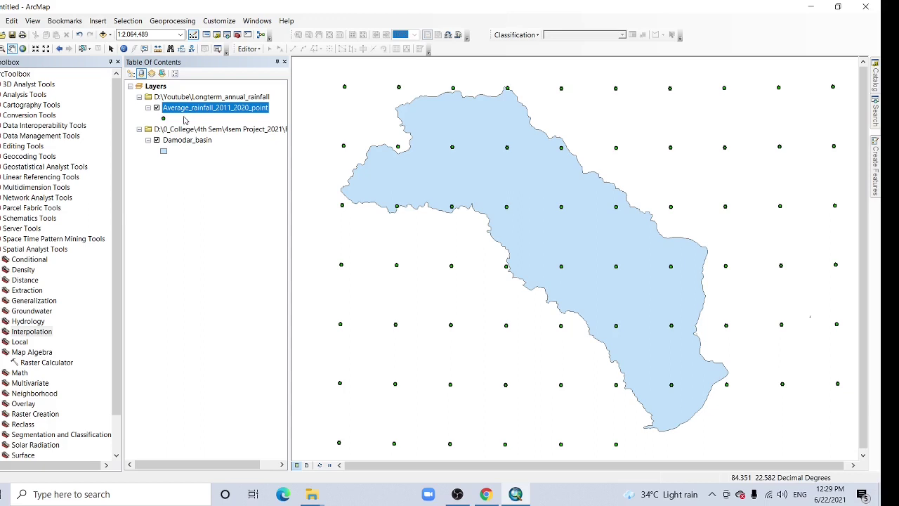
Export the rainfall points in the data frame's coordinate system to a new shapefile and add it.
right_click(186, 114)
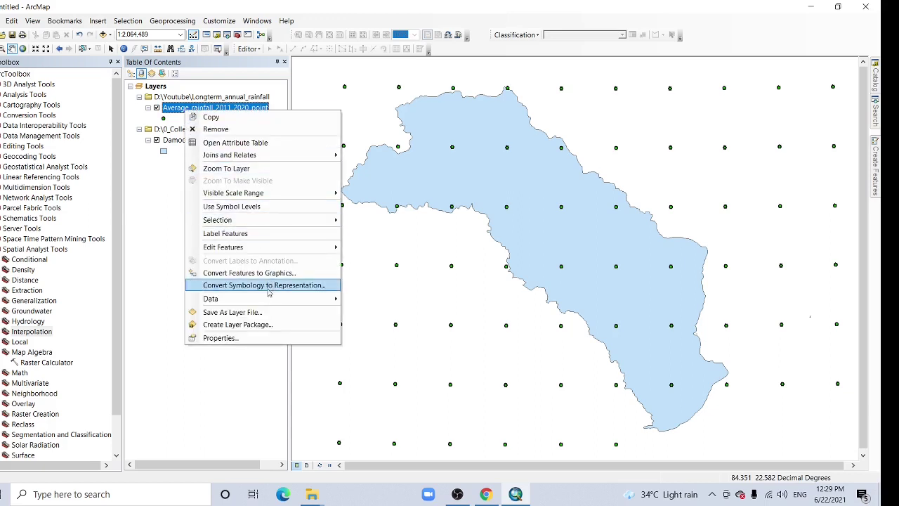
mouse_move(267, 299)
click(379, 311)
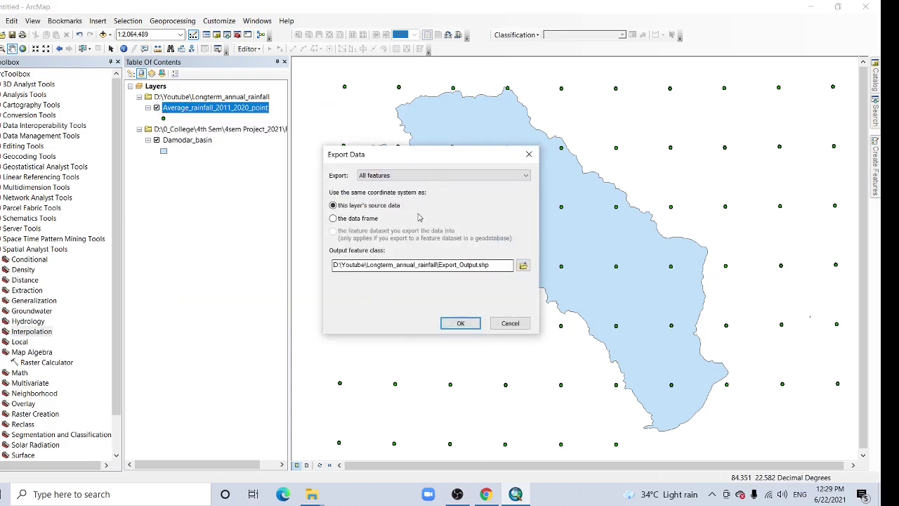
click(341, 221)
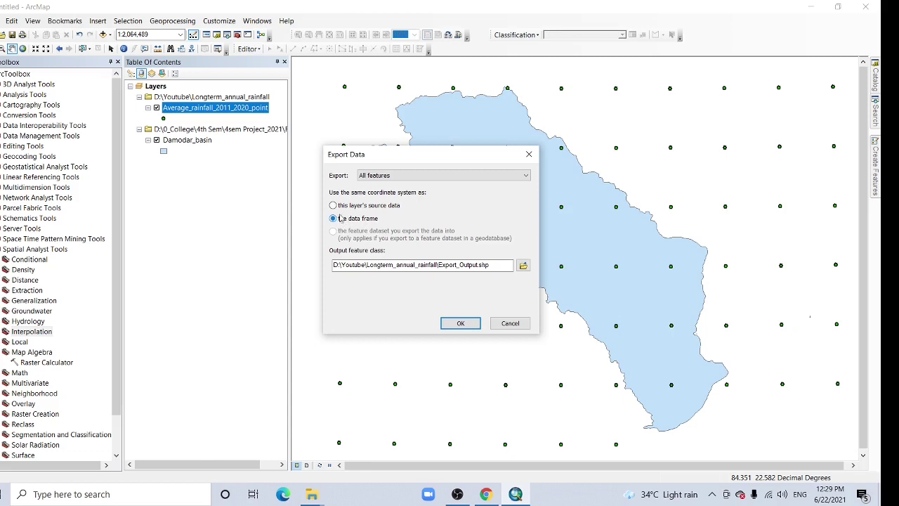
click(524, 267)
click(379, 189)
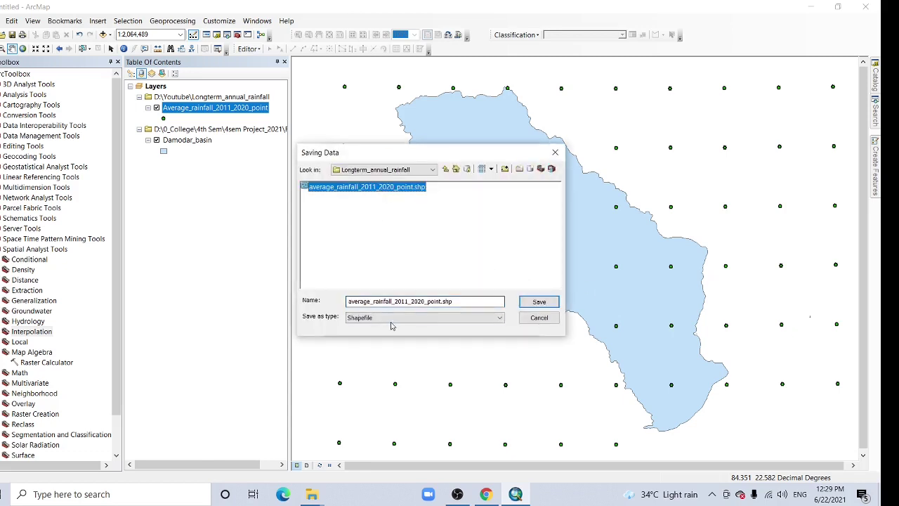
click(441, 300)
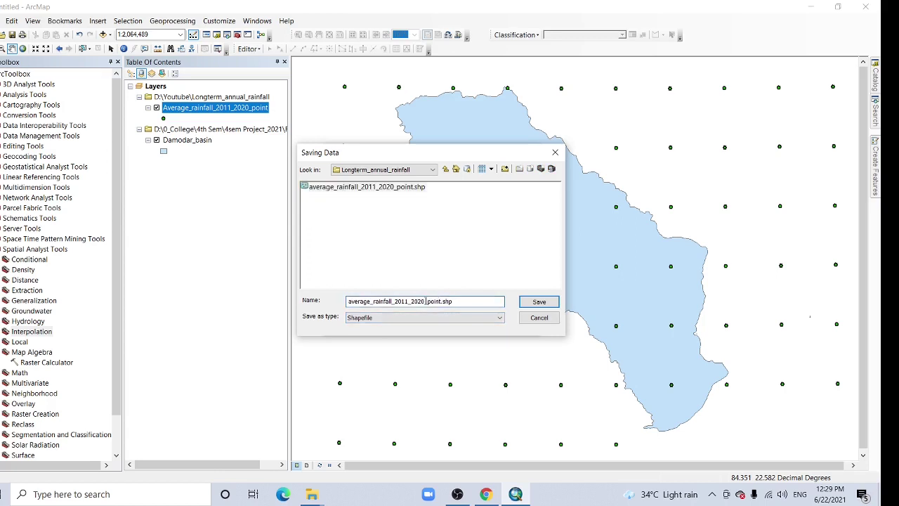
text(_projected)
click(539, 301)
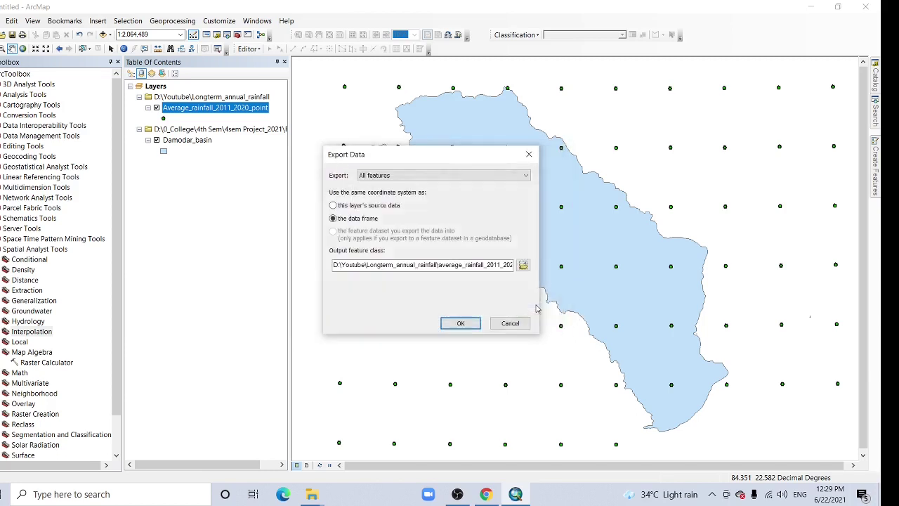
click(466, 320)
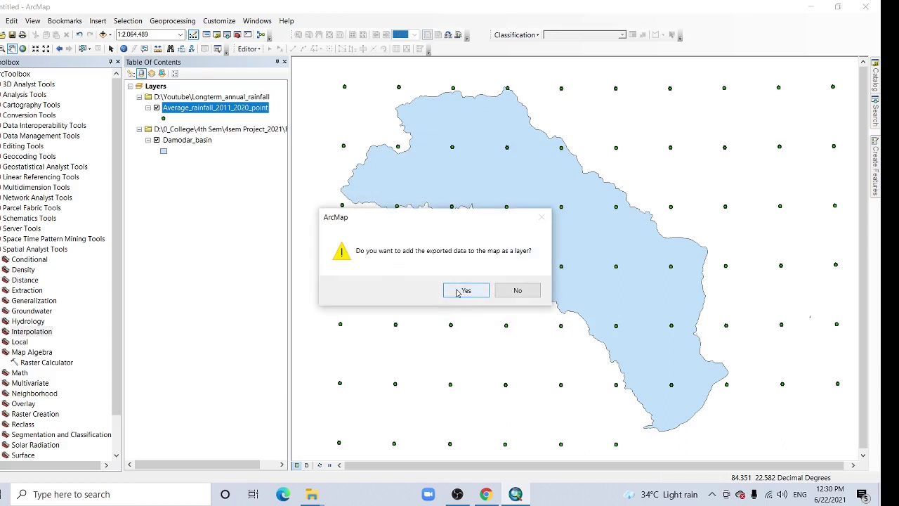
click(465, 290)
Remove the original point layer and check Damodar_basin's projected coordinate system in its properties.
click(194, 133)
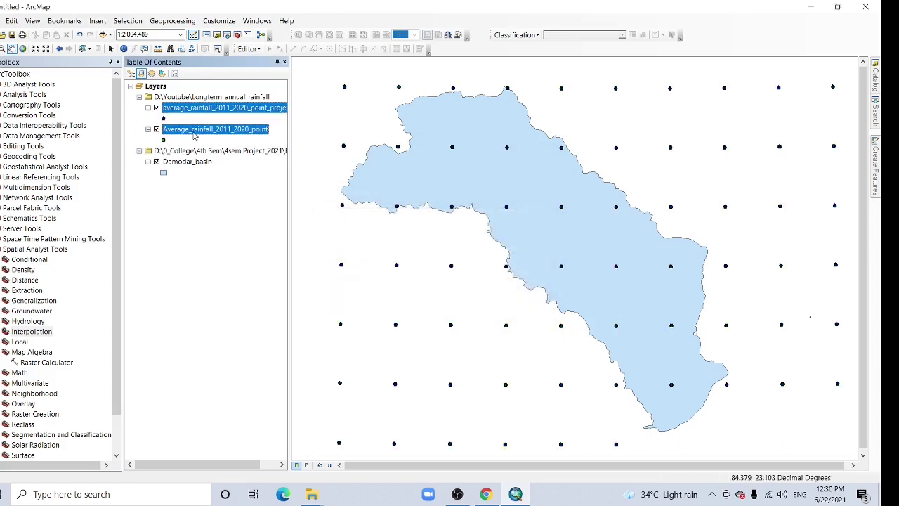
right_click(194, 136)
click(197, 148)
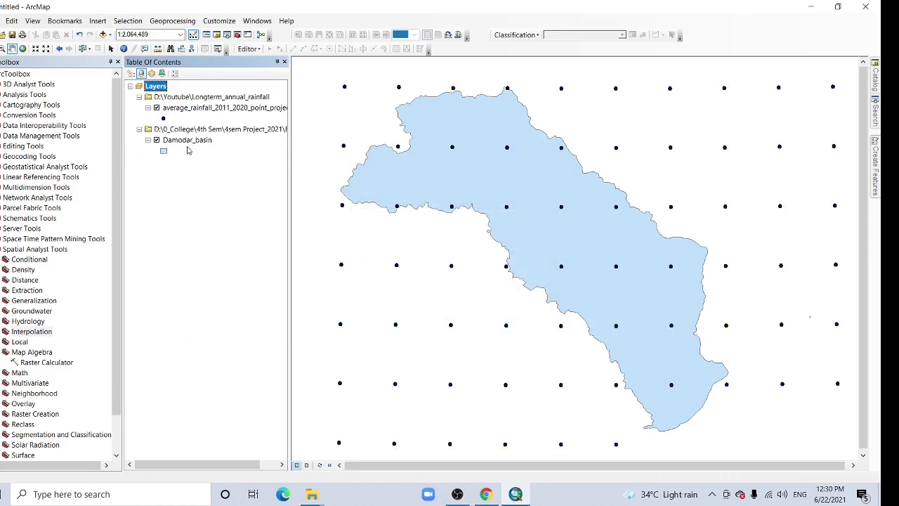
click(189, 140)
right_click(189, 141)
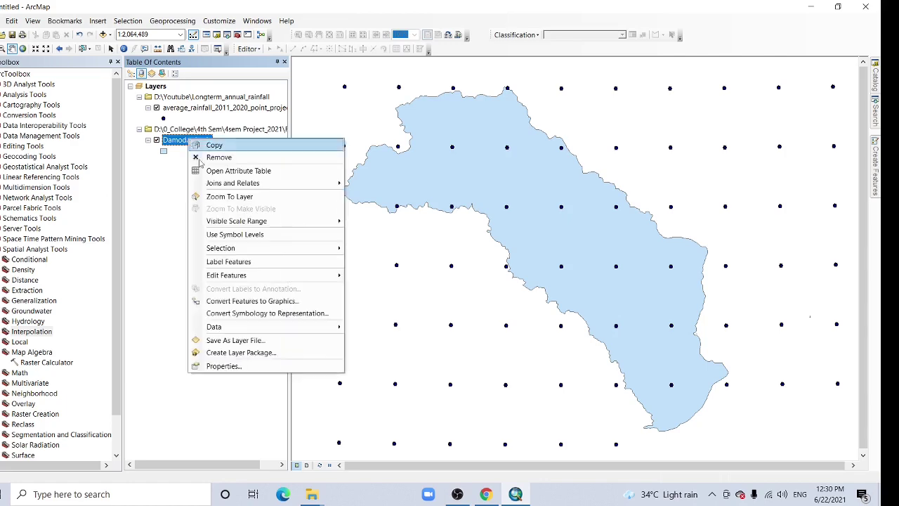
click(232, 362)
click(278, 128)
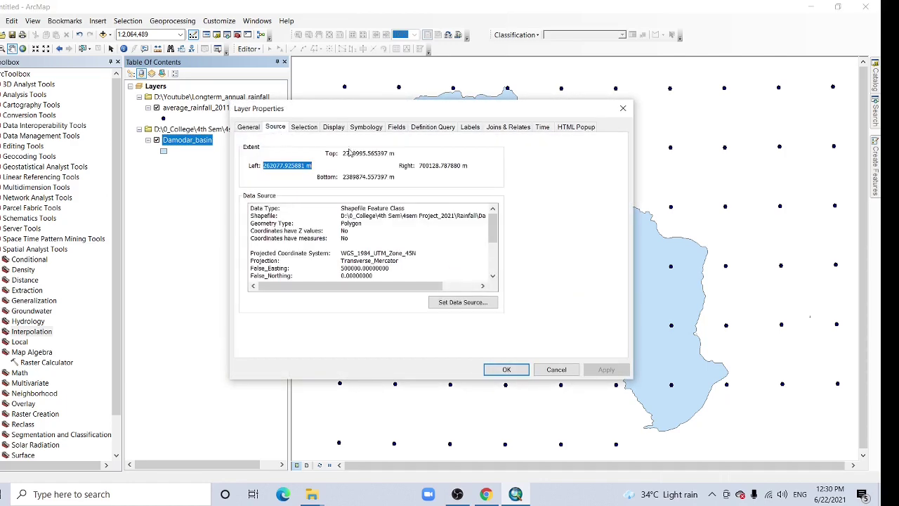
drag(493, 228, 493, 234)
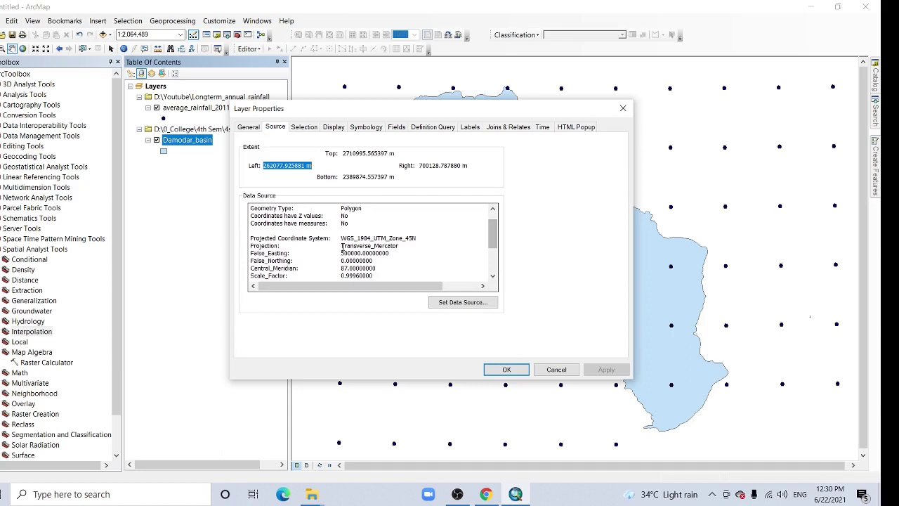
click(343, 245)
drag(343, 245, 251, 230)
click(416, 238)
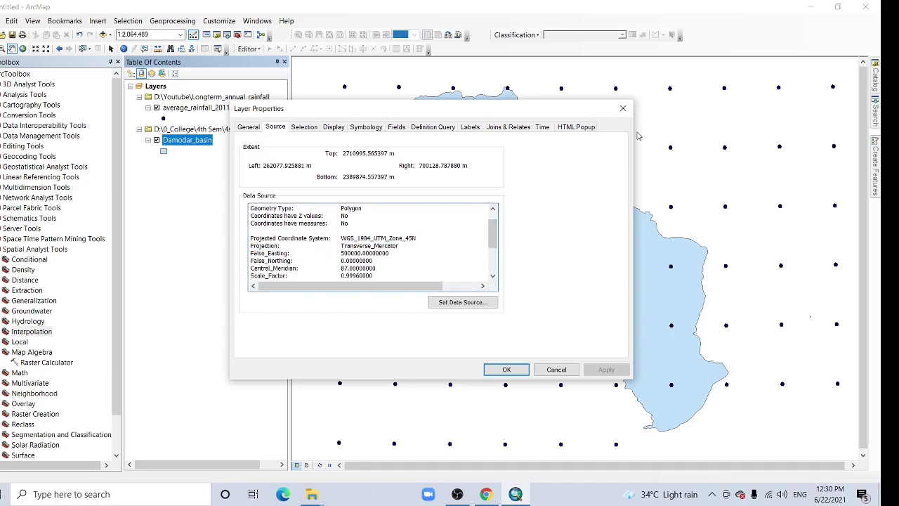
click(622, 108)
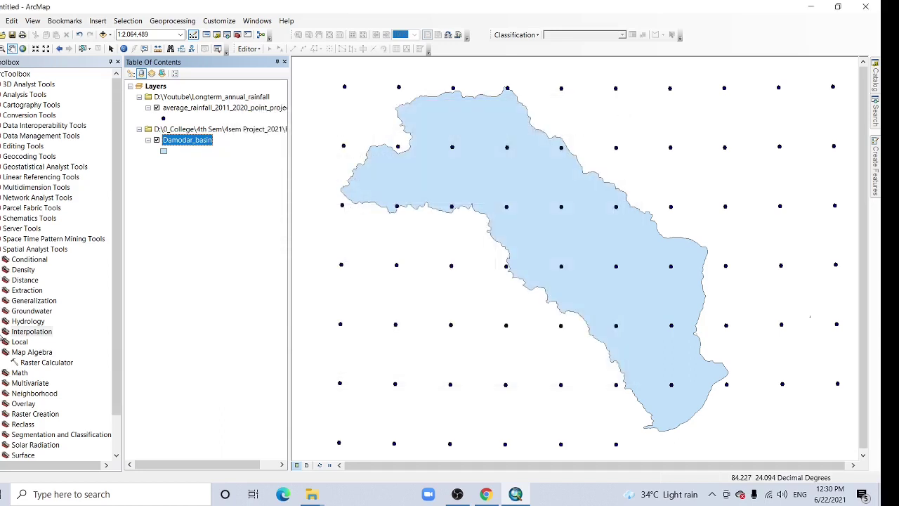
Open IDW with the projected rainfall points as input and GRID_CODE as the Z value field.
double_click(29, 332)
double_click(26, 342)
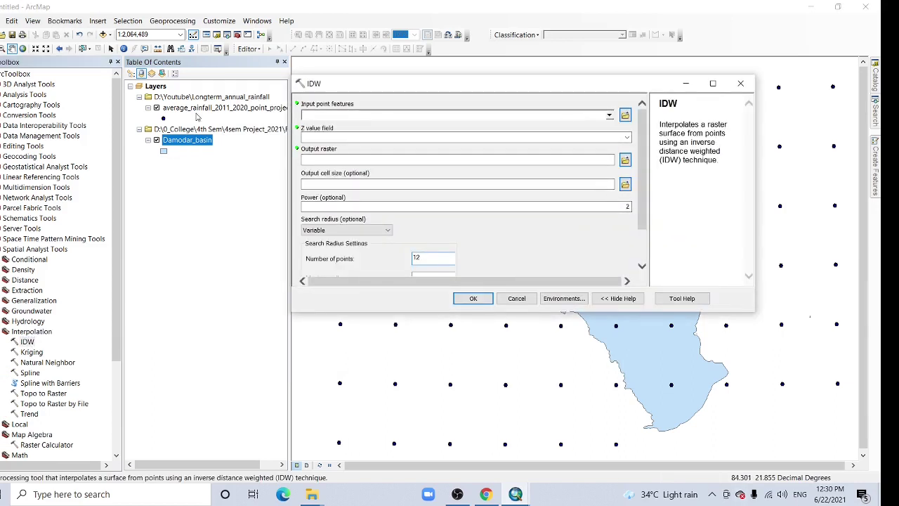
drag(198, 110, 367, 115)
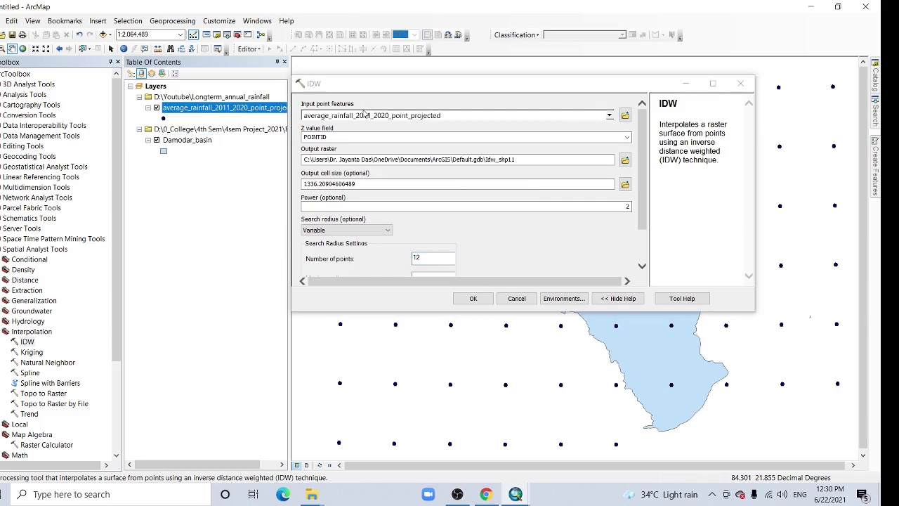
right_click(179, 113)
click(203, 144)
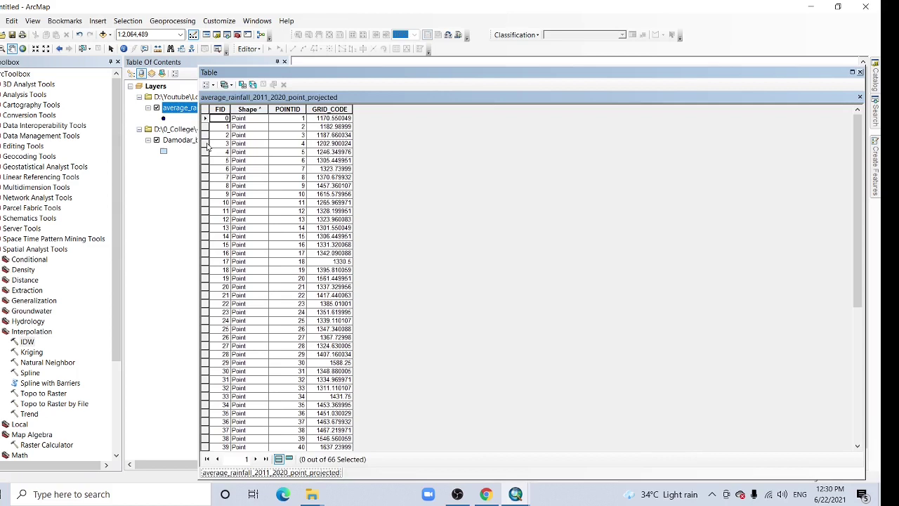
click(337, 110)
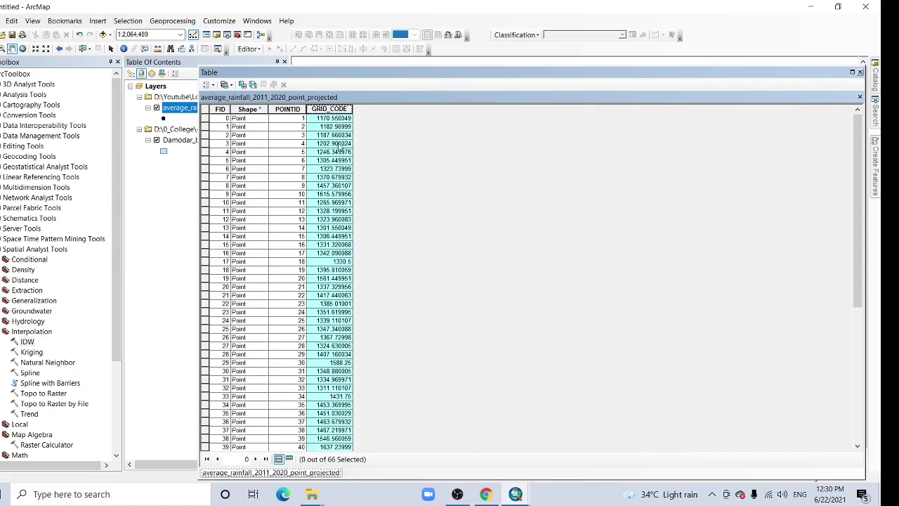
click(859, 73)
click(627, 138)
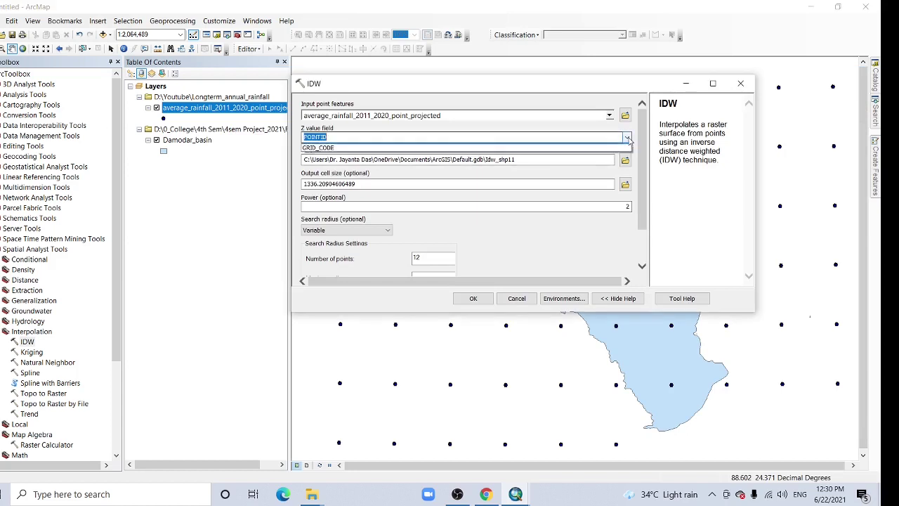
click(388, 149)
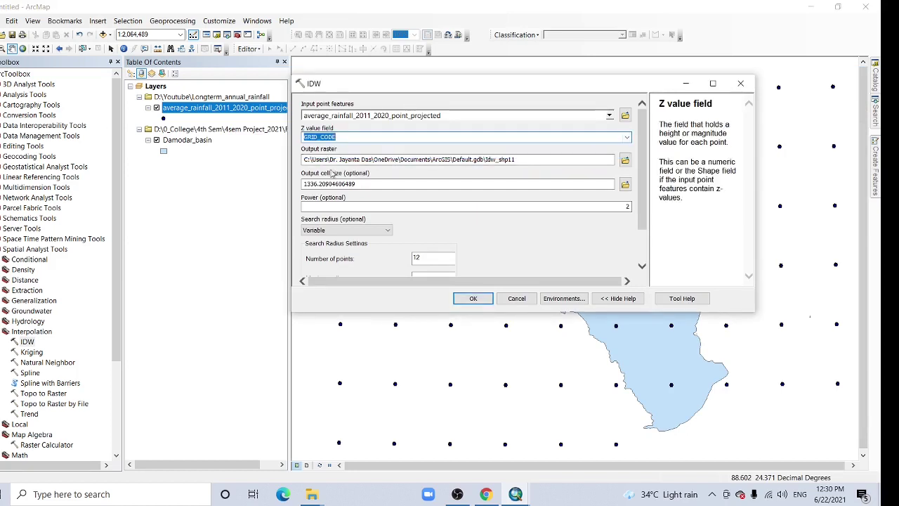
Name the output raster Rainfall_average_IDW_2011_2020_CRUTS.tif.
click(532, 161)
click(625, 159)
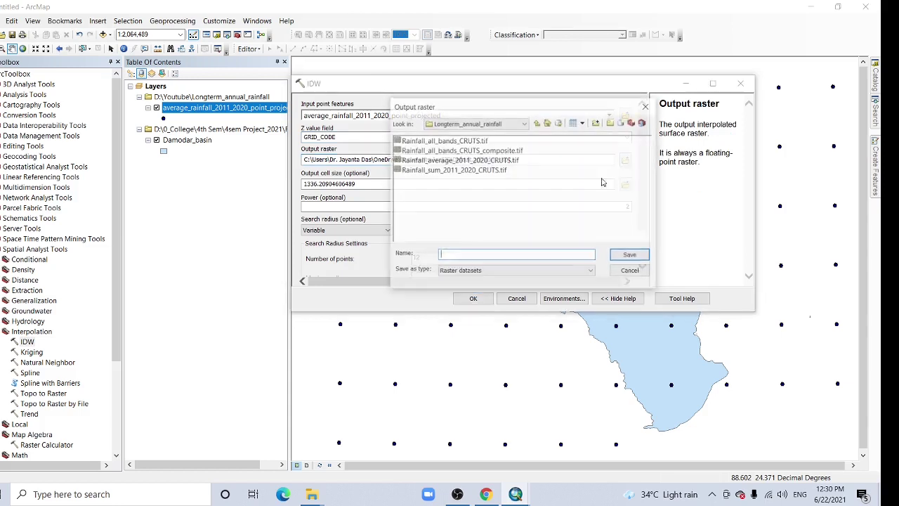
click(438, 161)
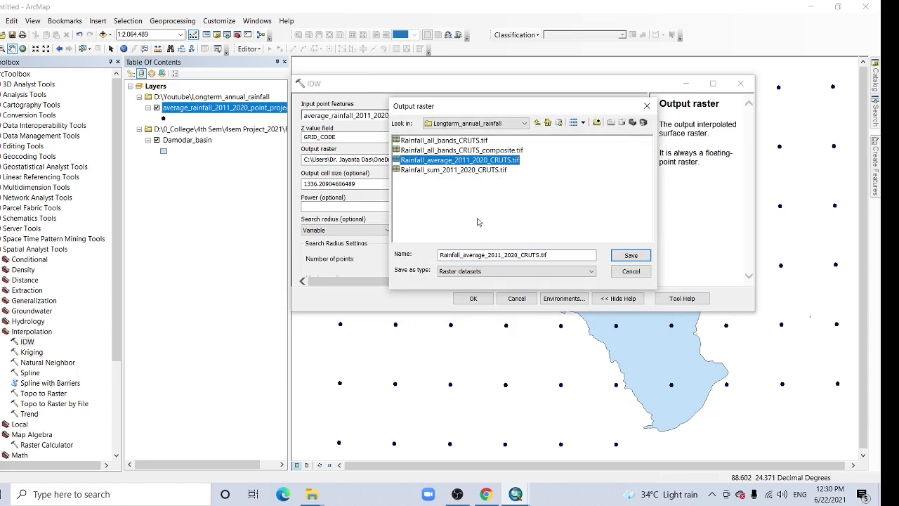
click(487, 254)
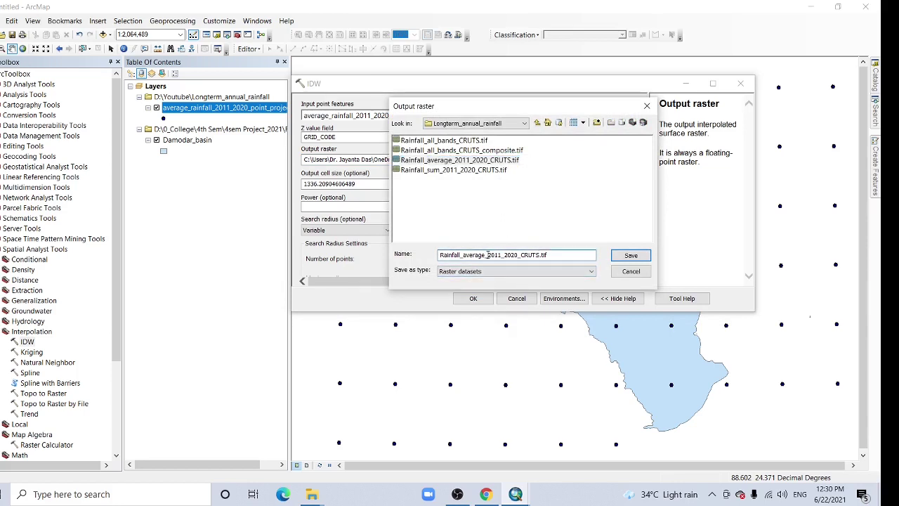
text(IDW_)
click(630, 260)
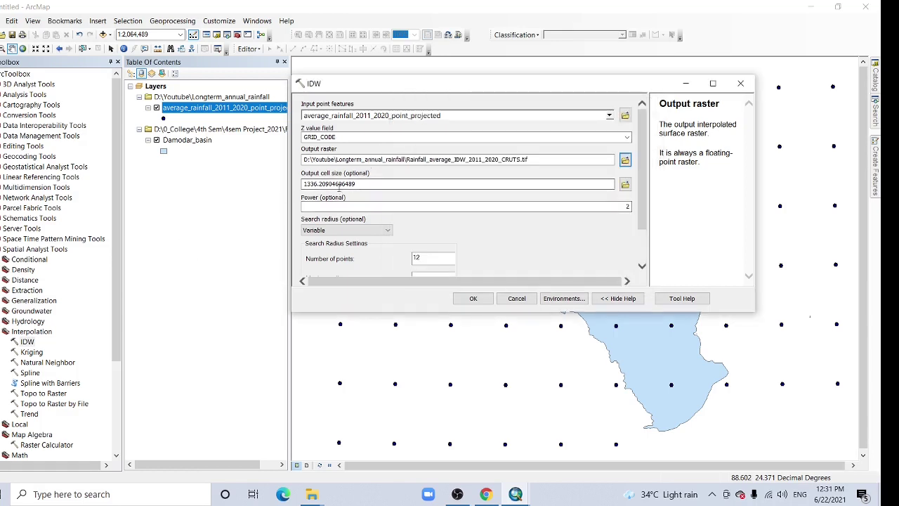
Set the output cell size to 30 and open the Environment Settings.
drag(363, 184, 257, 187)
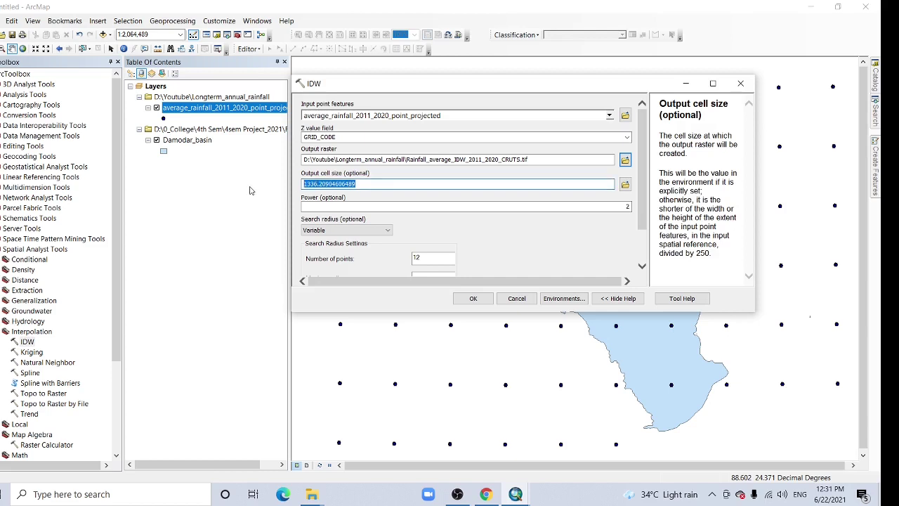
text(30)
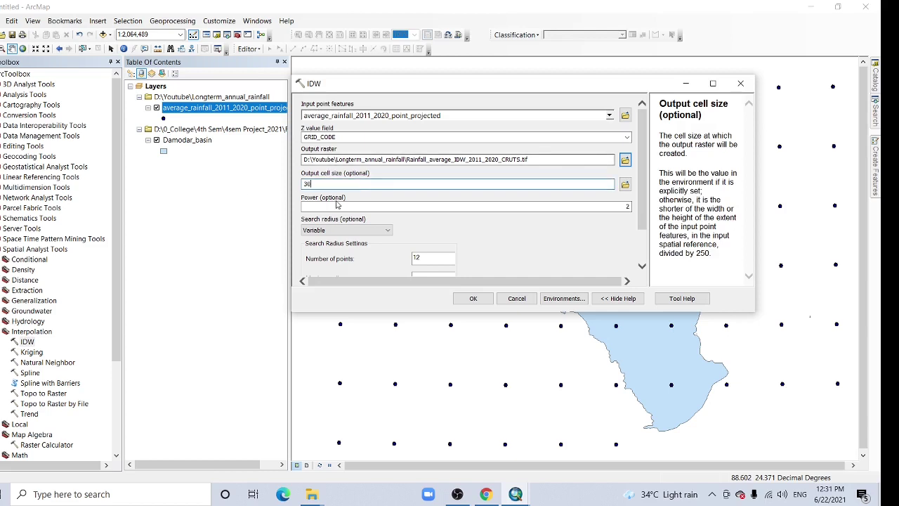
scroll(646, 218, down, 1)
scroll(646, 218, down, 2)
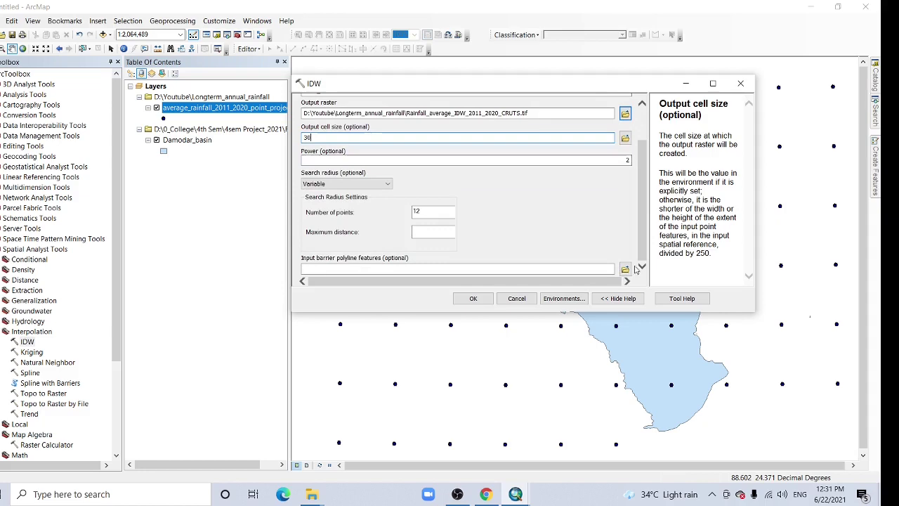
click(566, 298)
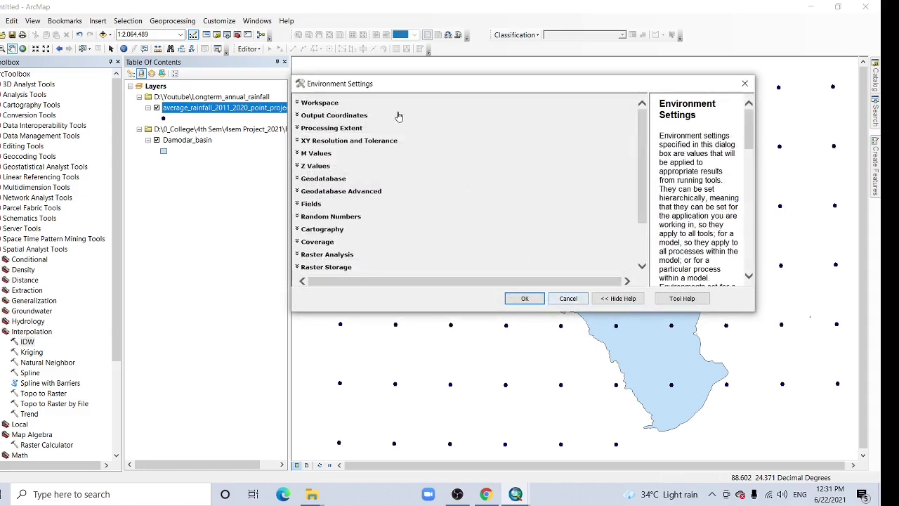
Set IDW's processing extent and raster analysis mask to Damodar_basin, then run the interpolation.
click(338, 131)
click(602, 153)
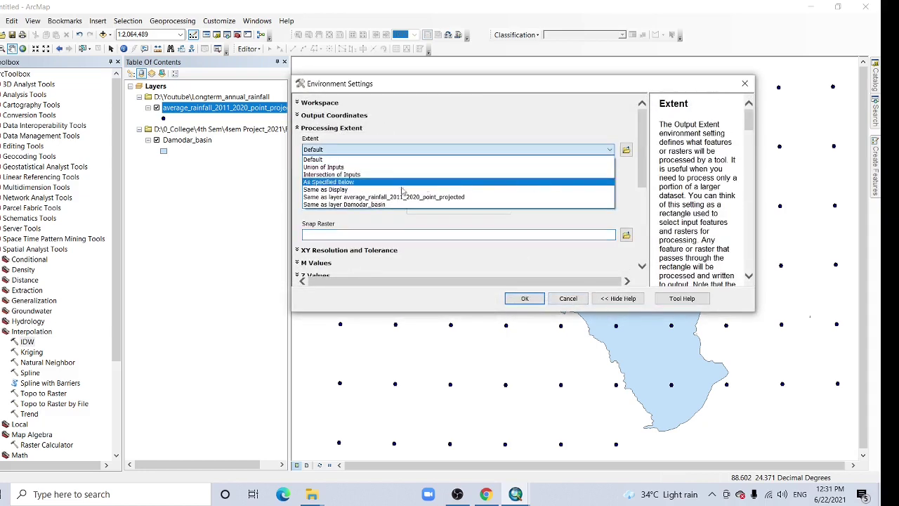
click(365, 203)
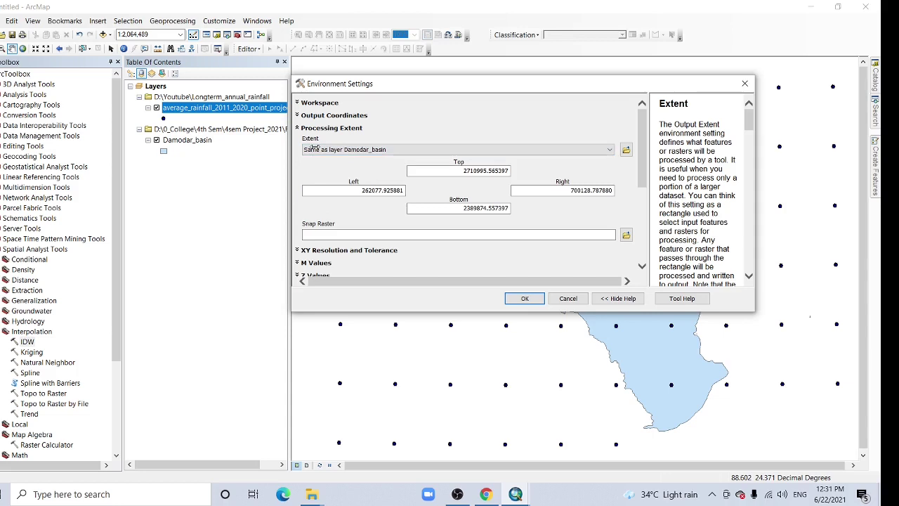
drag(643, 175, 641, 256)
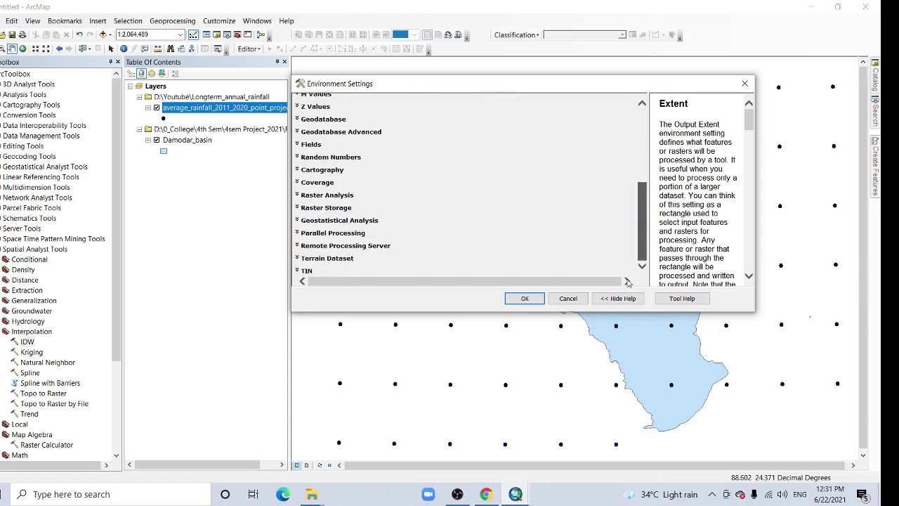
click(330, 200)
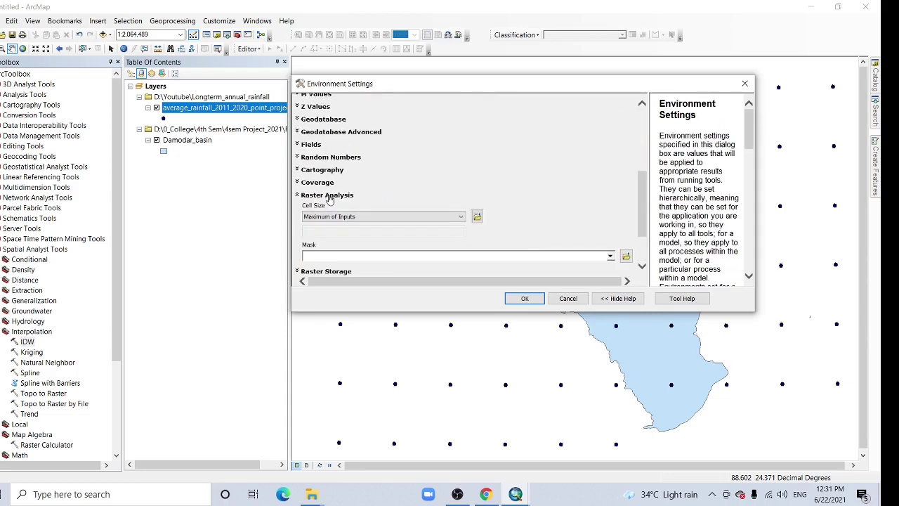
click(609, 257)
click(351, 279)
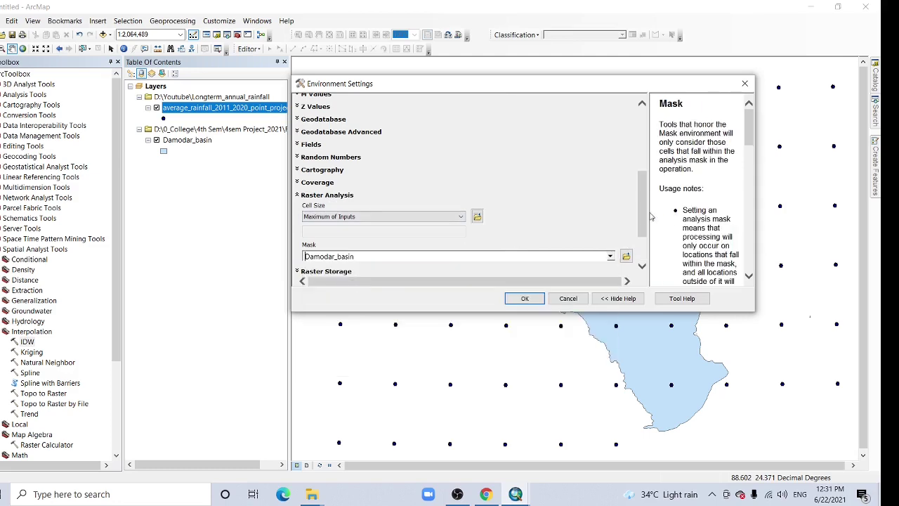
scroll(641, 219, down, 3)
click(525, 298)
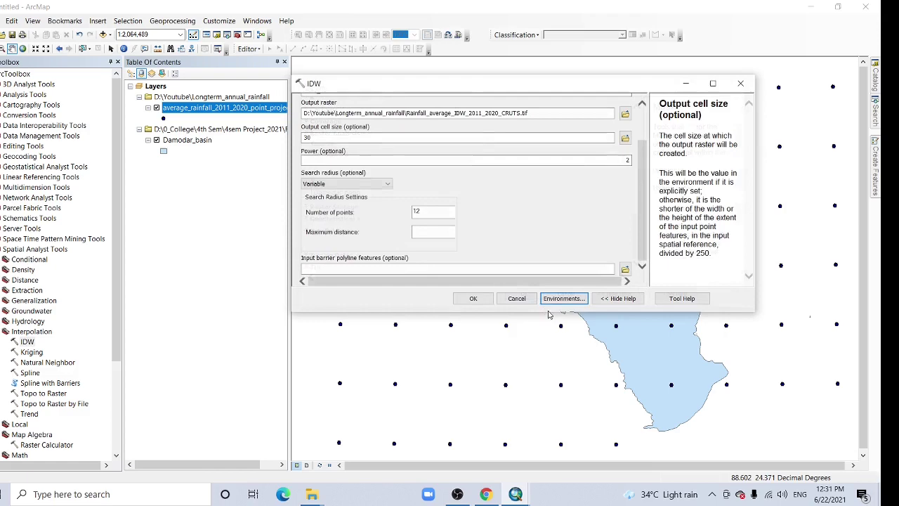
click(473, 298)
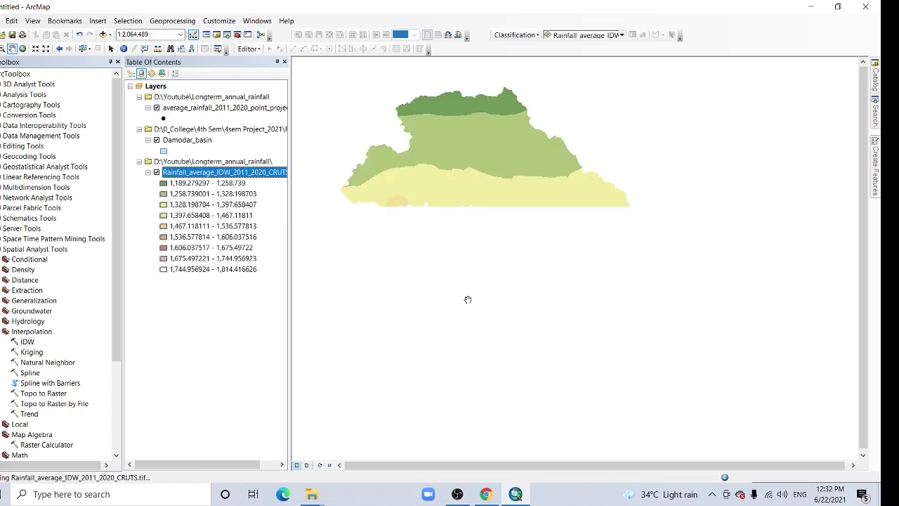
Give the Damodar_basin layer the Hollow symbol so only its outline shows over the rainfall surface.
click(164, 151)
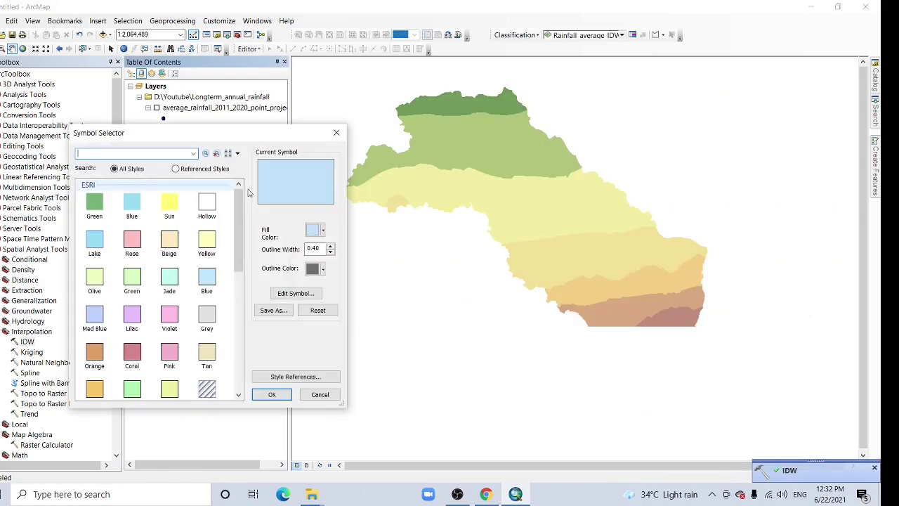
click(213, 217)
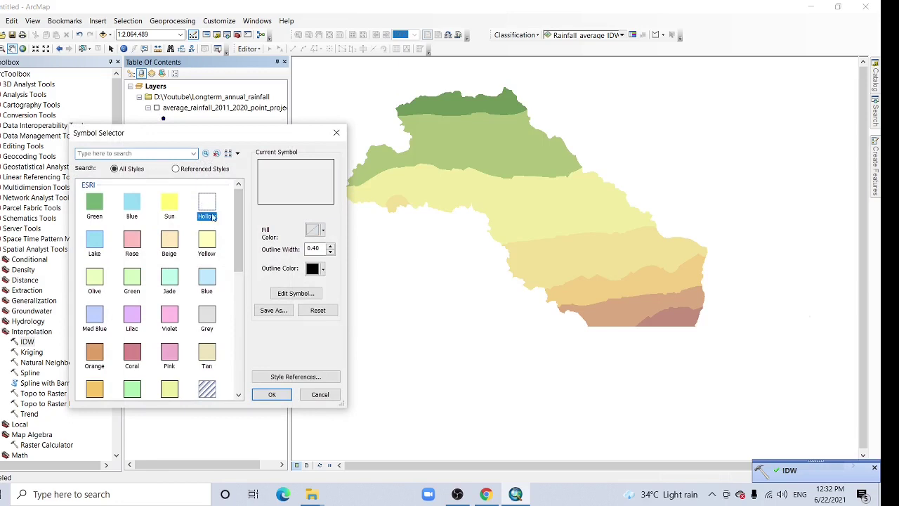
click(271, 397)
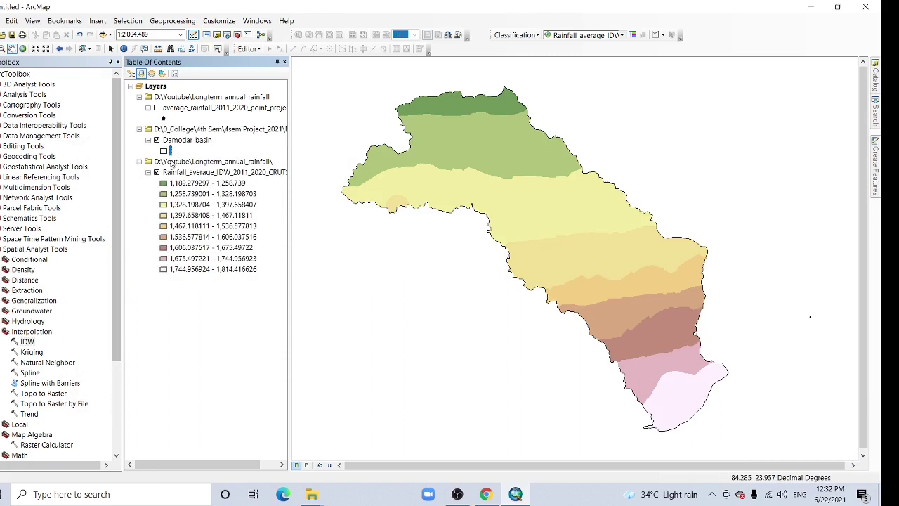
In Layout View, set the page orientation to landscape in Page and Print Setup.
click(307, 466)
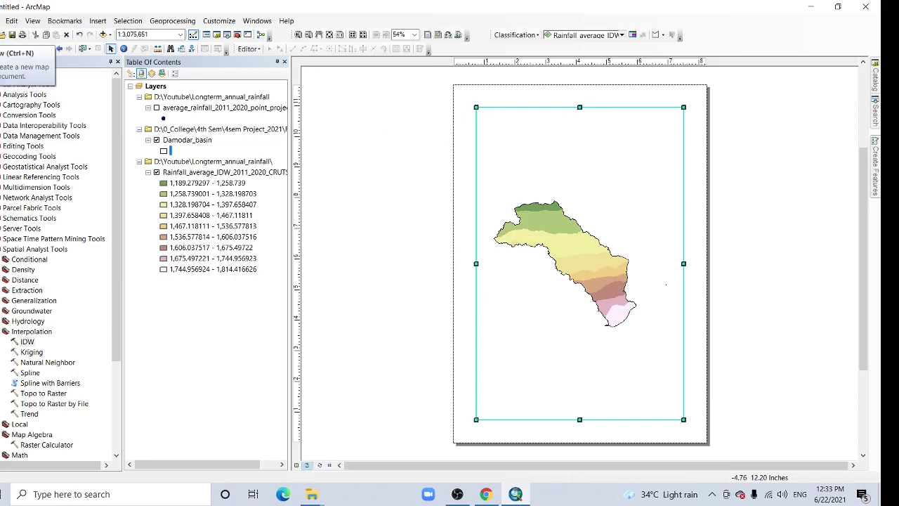
click(2, 20)
click(37, 149)
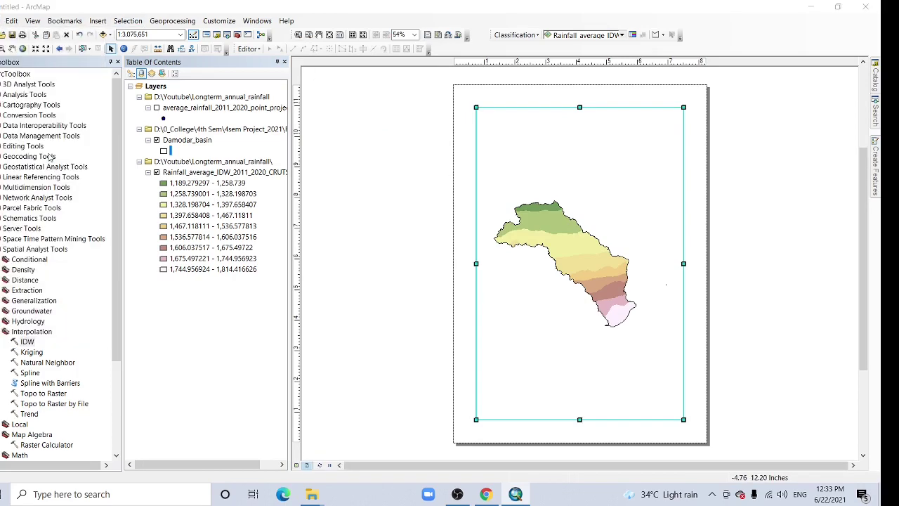
click(410, 227)
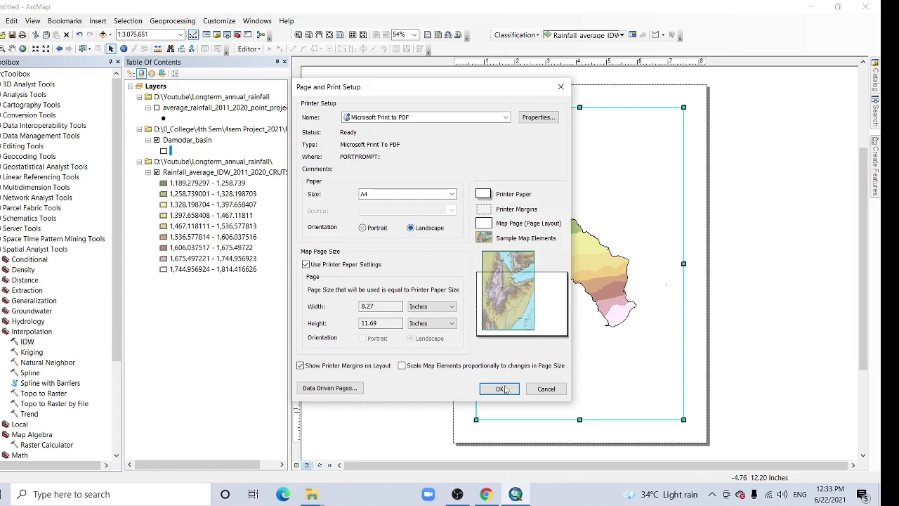
click(499, 388)
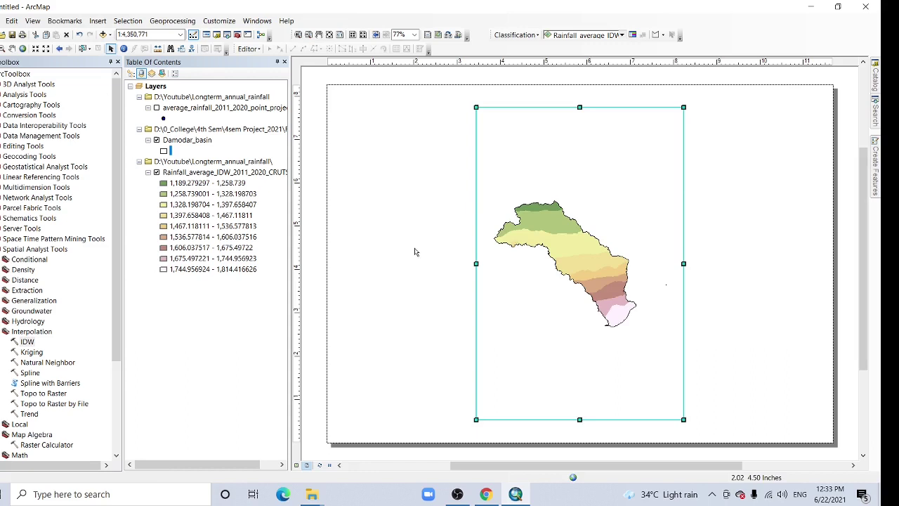
Stretch the data frame left, right and up, then zoom the map to full extent.
drag(475, 263, 339, 265)
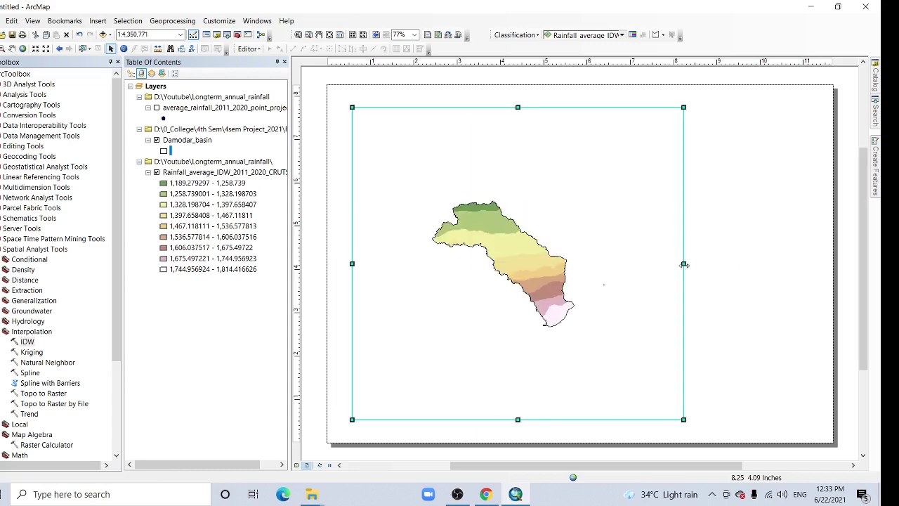
drag(683, 264, 823, 262)
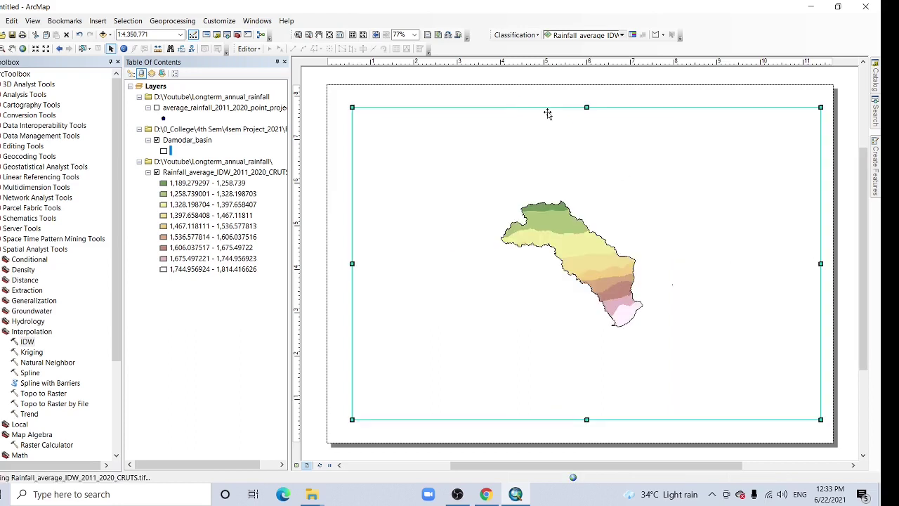
drag(586, 107, 586, 98)
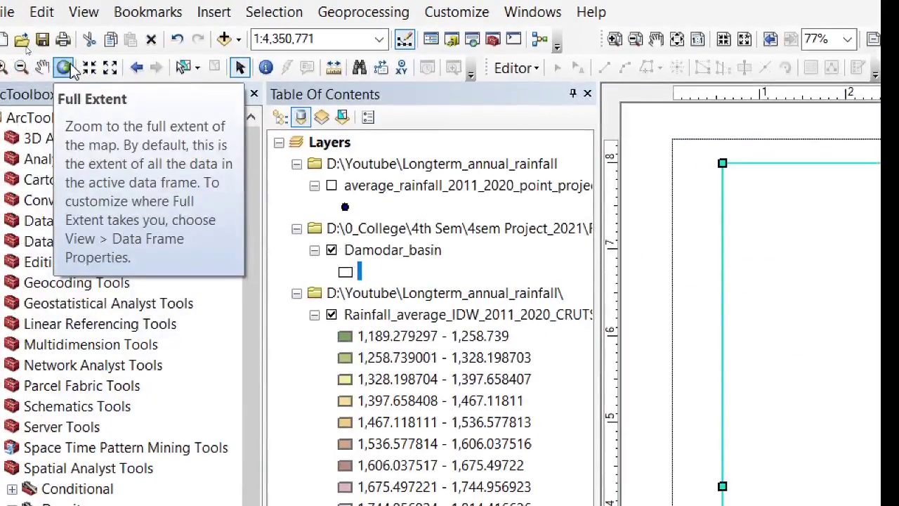
click(70, 67)
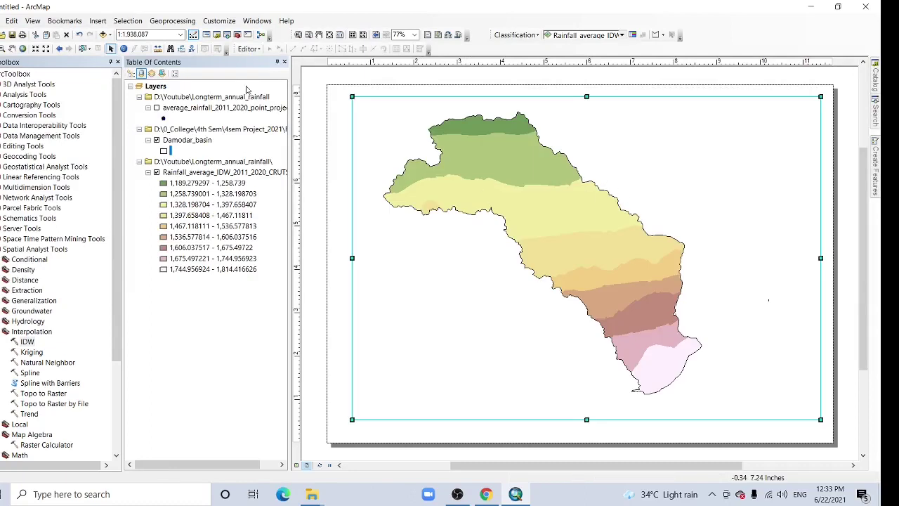
Insert a legend without Damodar_basin and place it at the map's lower left.
click(98, 21)
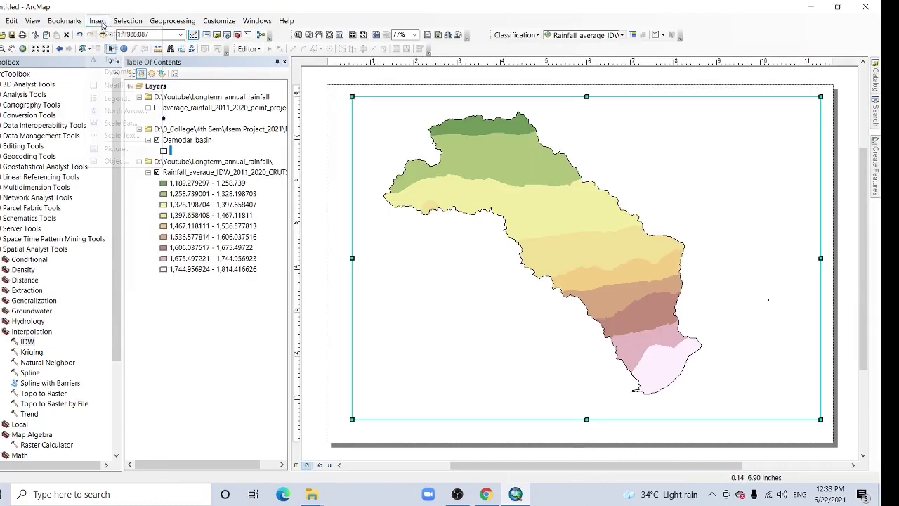
click(116, 98)
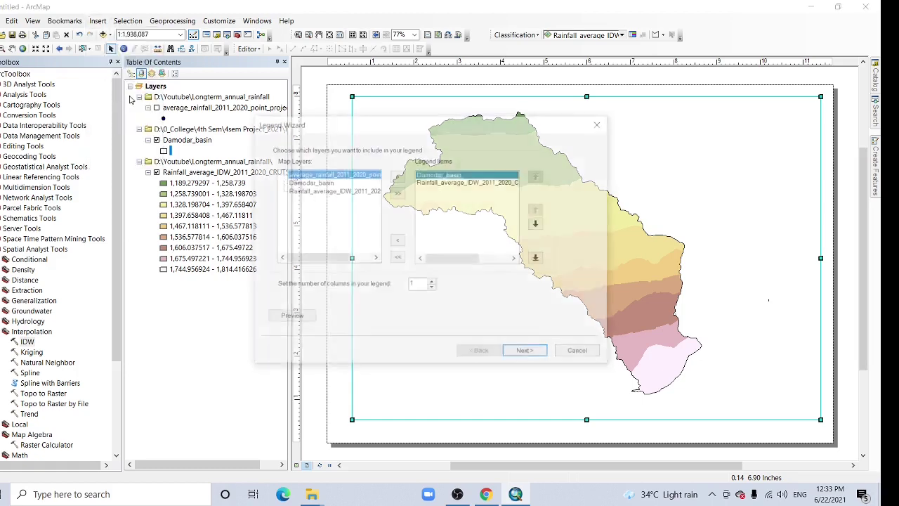
click(397, 240)
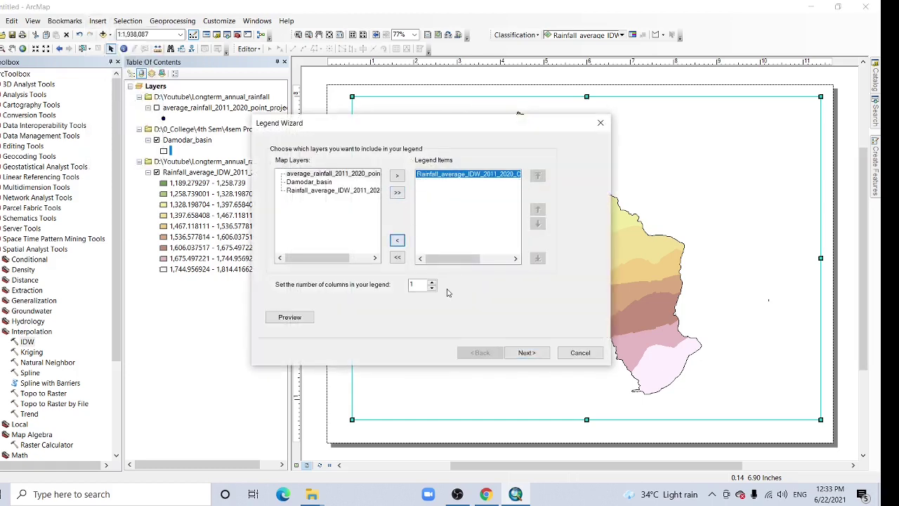
click(532, 355)
click(531, 355)
click(528, 355)
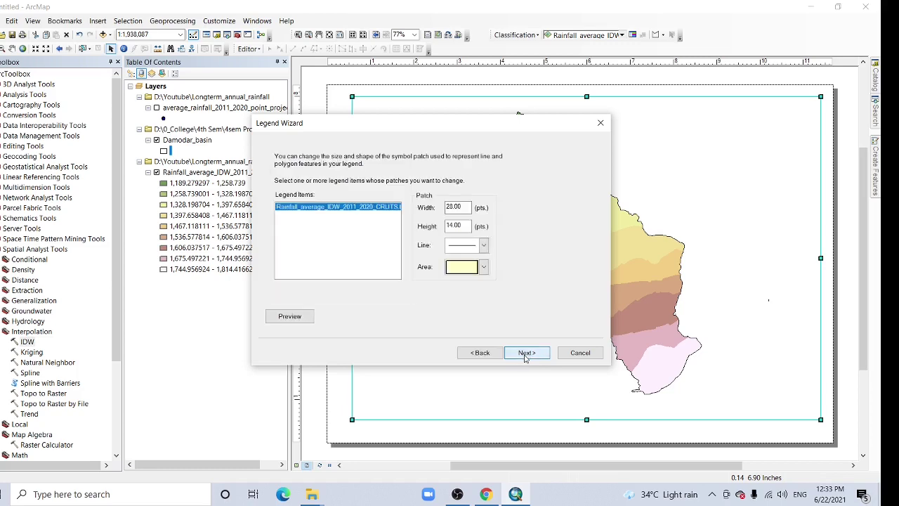
click(526, 356)
click(526, 354)
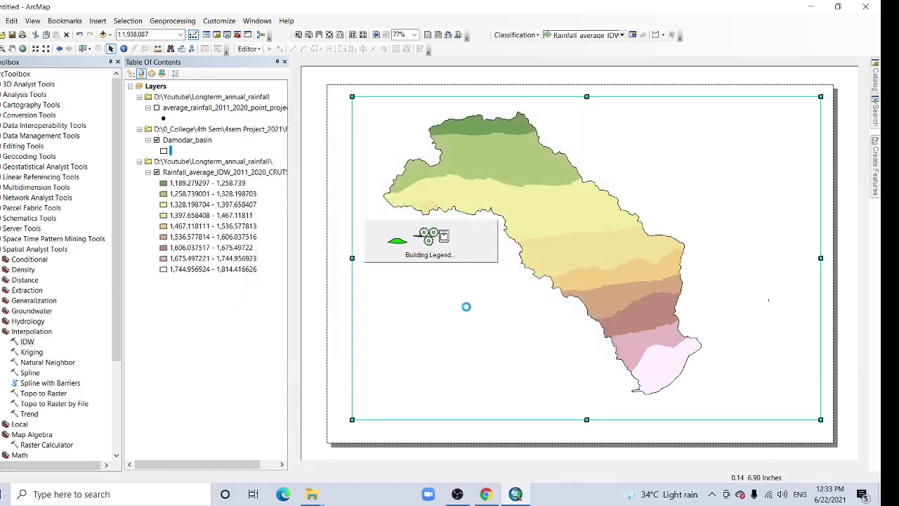
drag(555, 266, 429, 349)
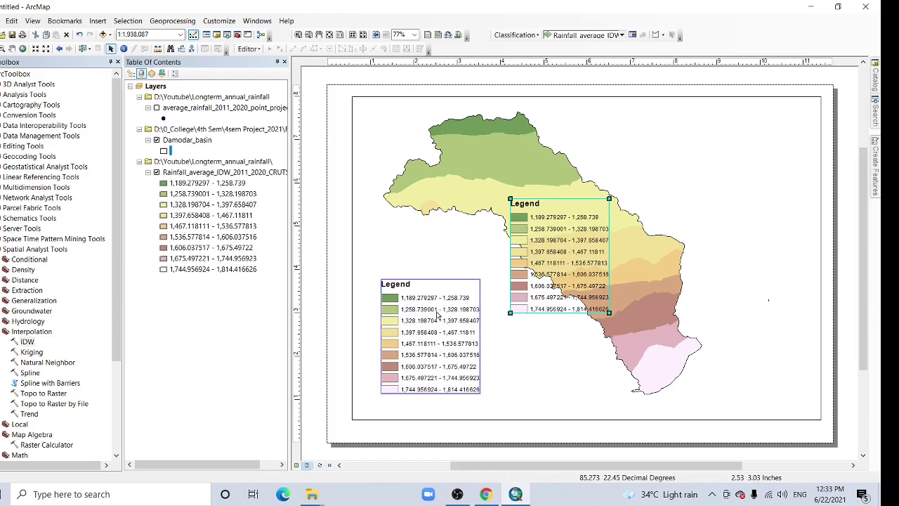
Open the rainfall raster's Layer Properties on the Symbology tab.
right_click(436, 311)
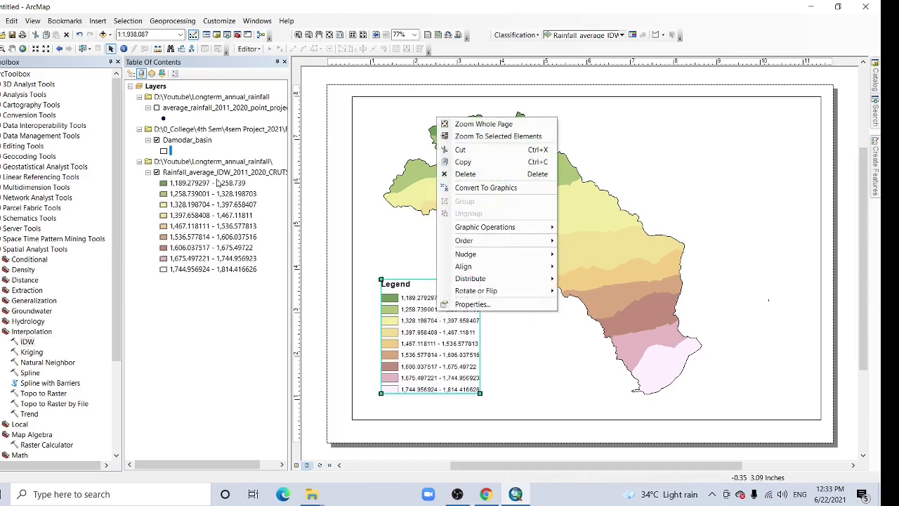
double_click(211, 174)
click(416, 133)
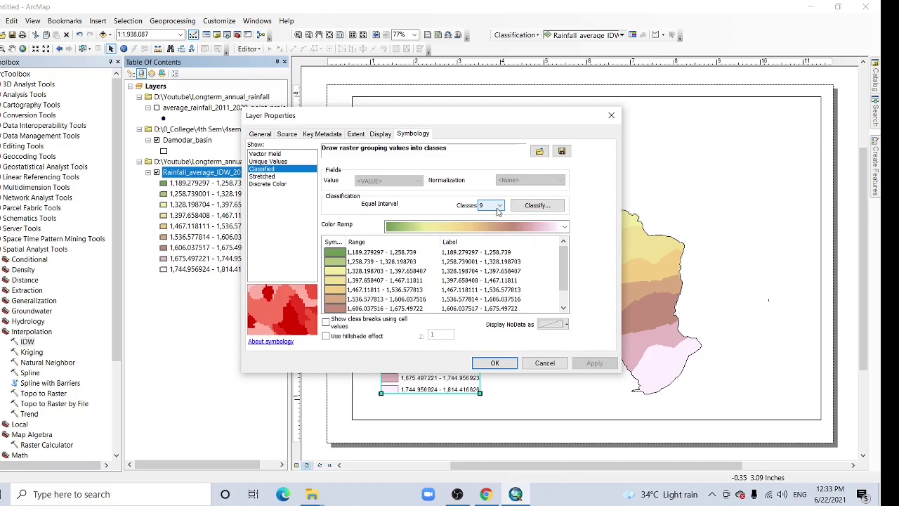
Reclassify the raster into 5 classes with labels rounded to 0 decimal places.
click(498, 207)
click(483, 232)
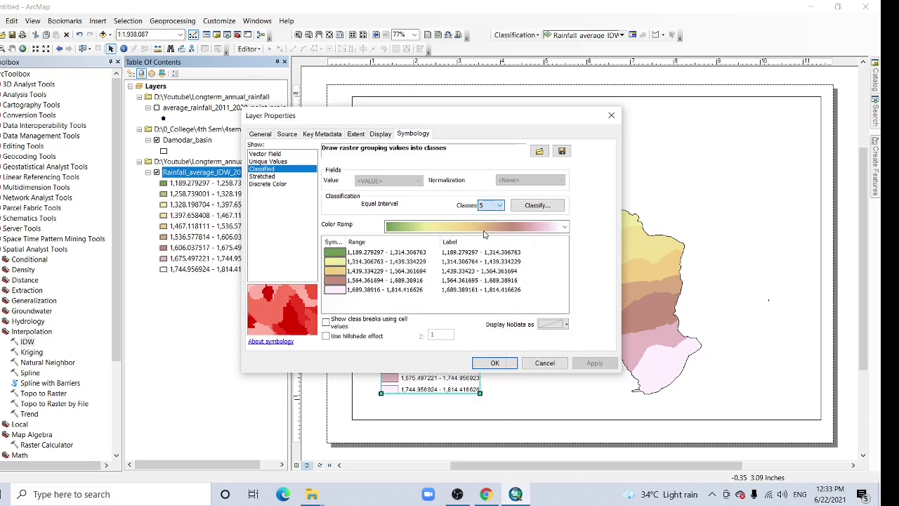
click(483, 243)
click(501, 260)
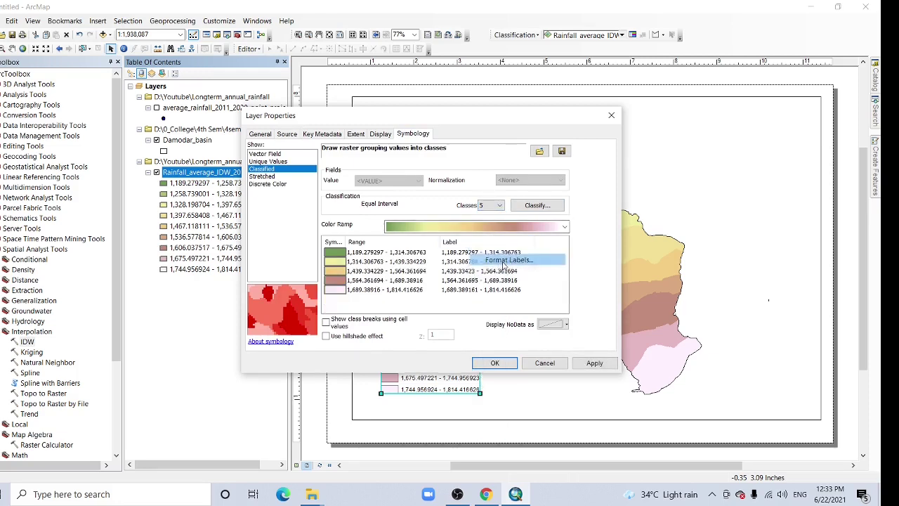
click(426, 182)
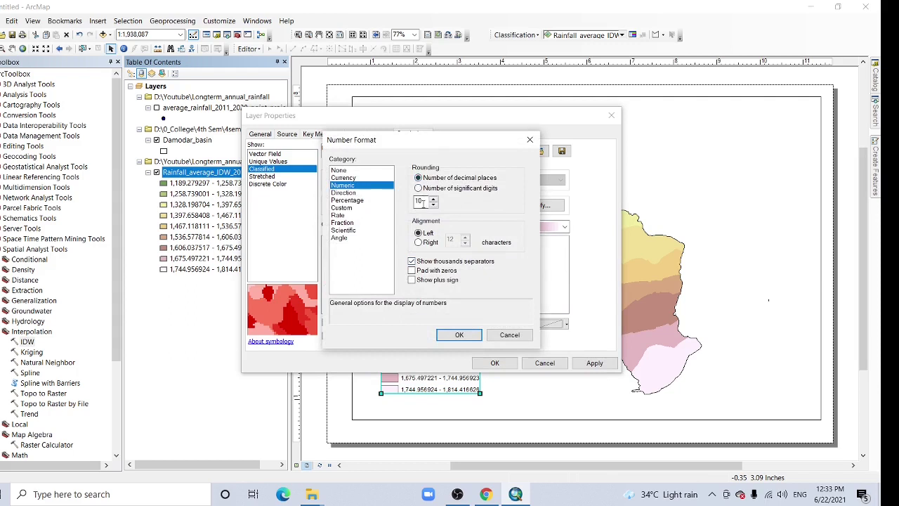
double_click(418, 201)
text(0)
click(460, 335)
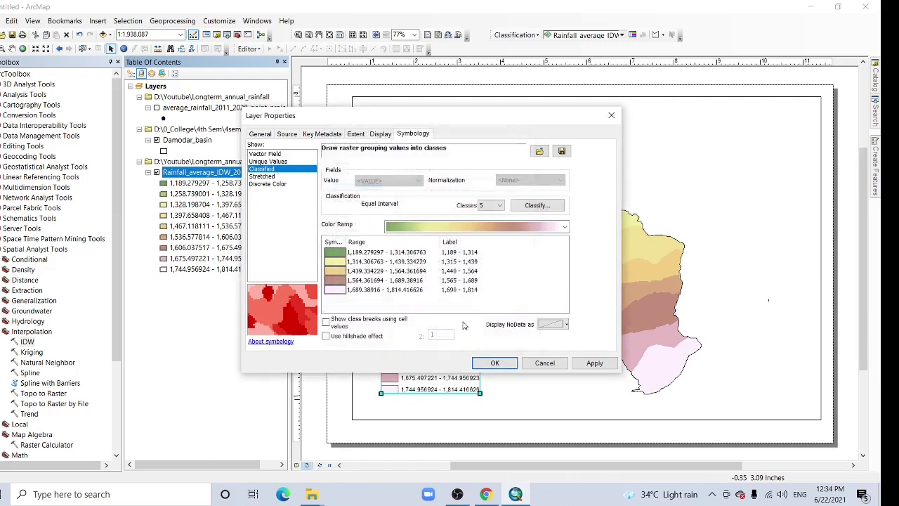
Apply the red-yellow-cyan-blue colour ramp to the five classes and confirm.
click(536, 205)
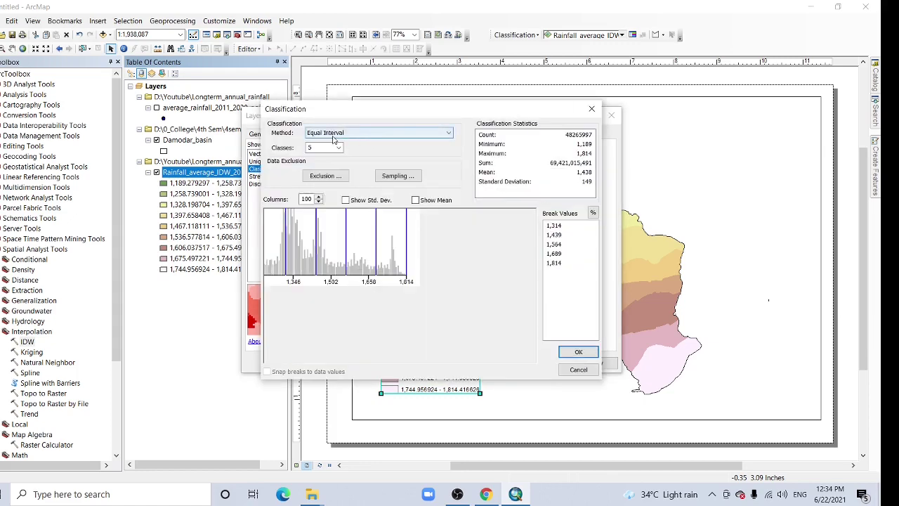
click(591, 109)
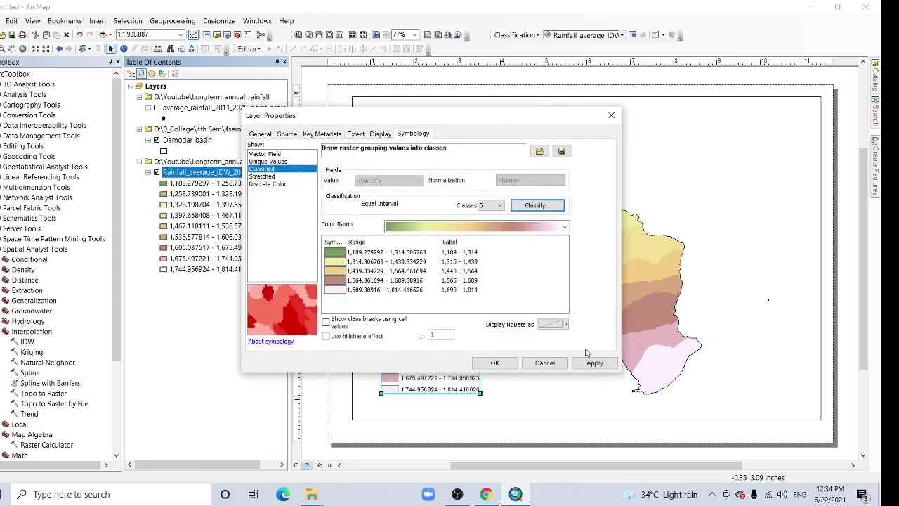
click(526, 226)
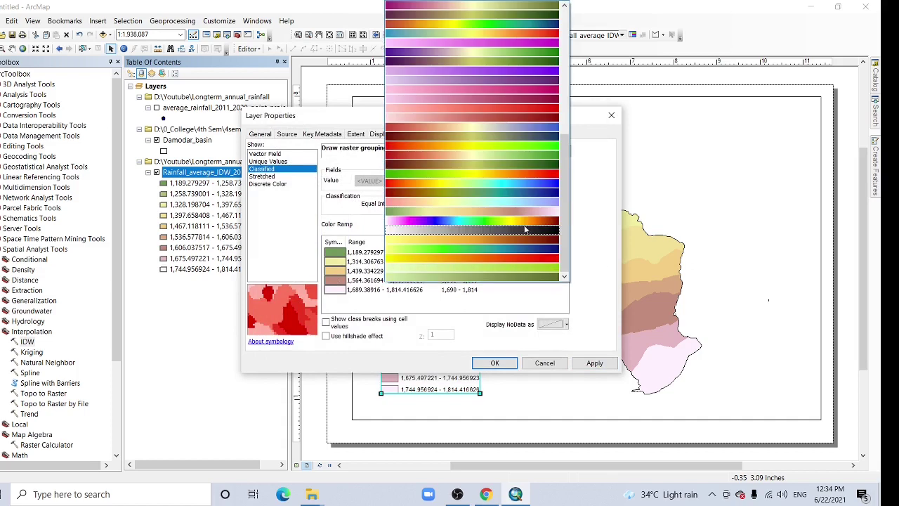
click(520, 186)
click(594, 362)
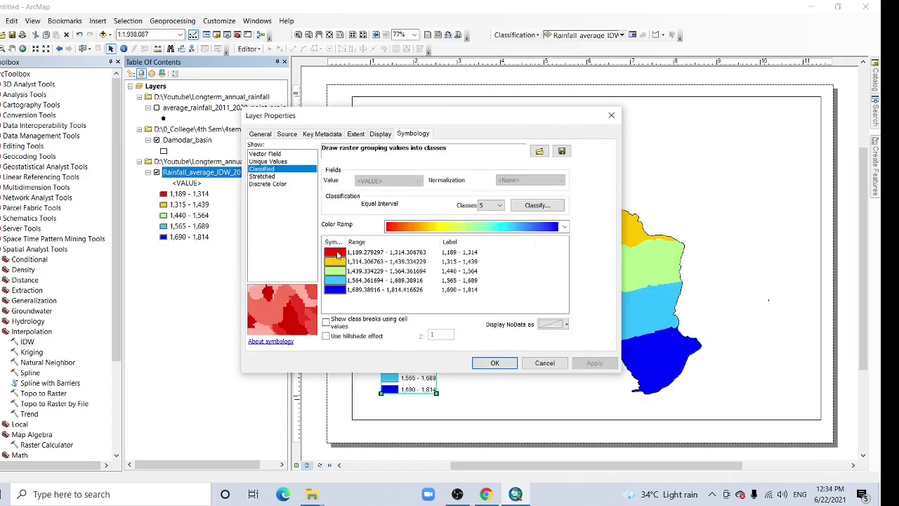
click(495, 363)
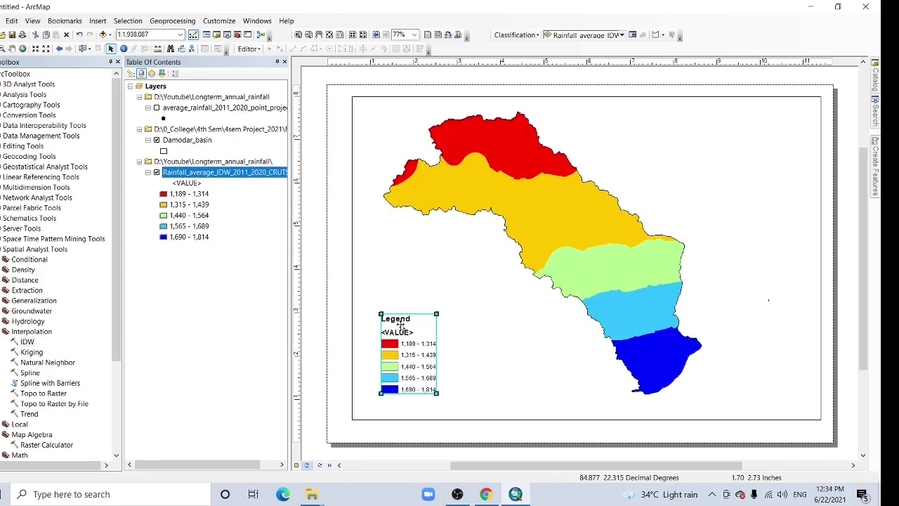
Switch the legend item style to Horizontal Single Symbol Layer Name and Label with size 14 text.
right_click(402, 376)
click(431, 371)
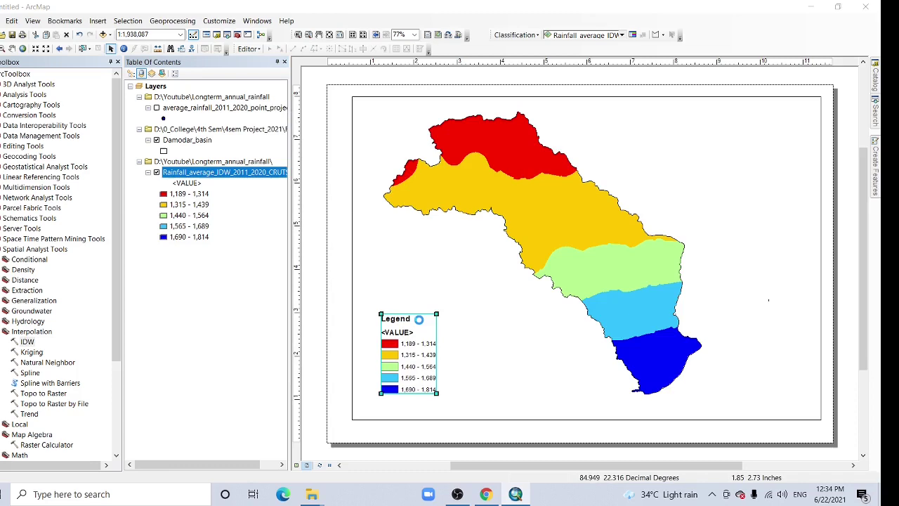
click(302, 358)
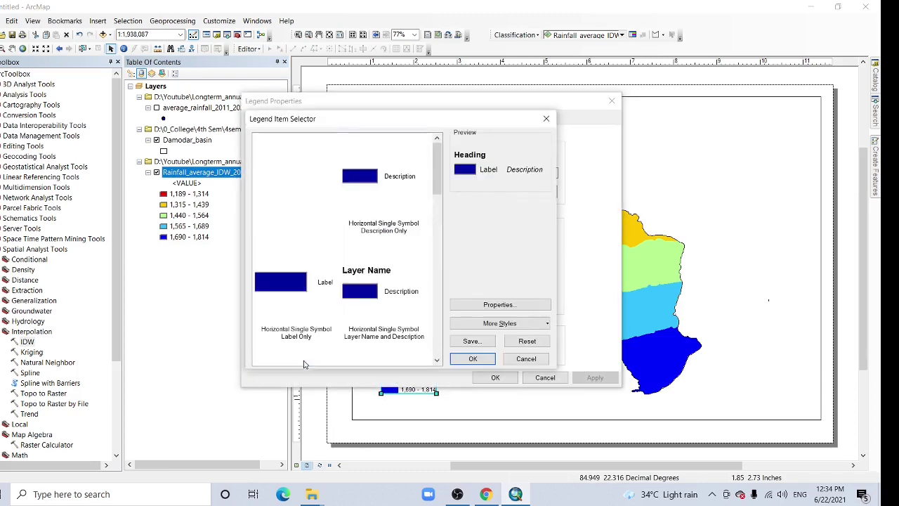
drag(429, 190, 438, 199)
click(286, 260)
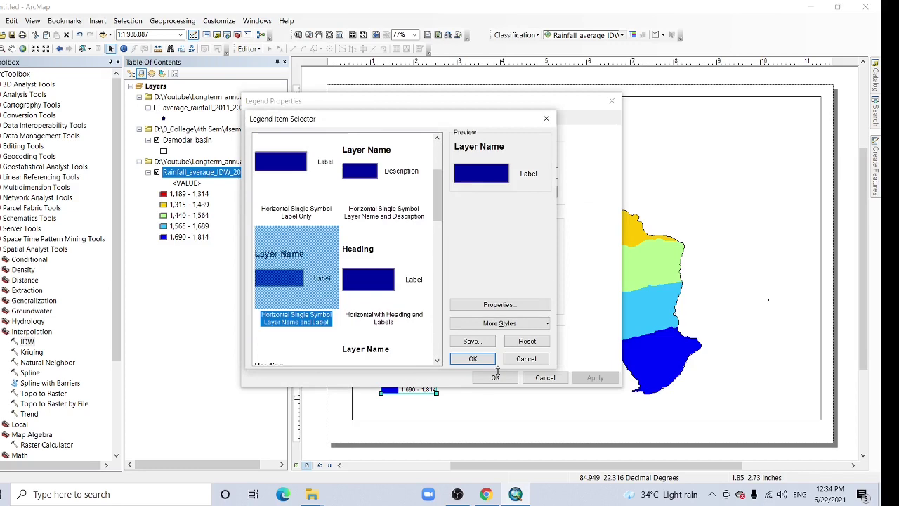
click(473, 358)
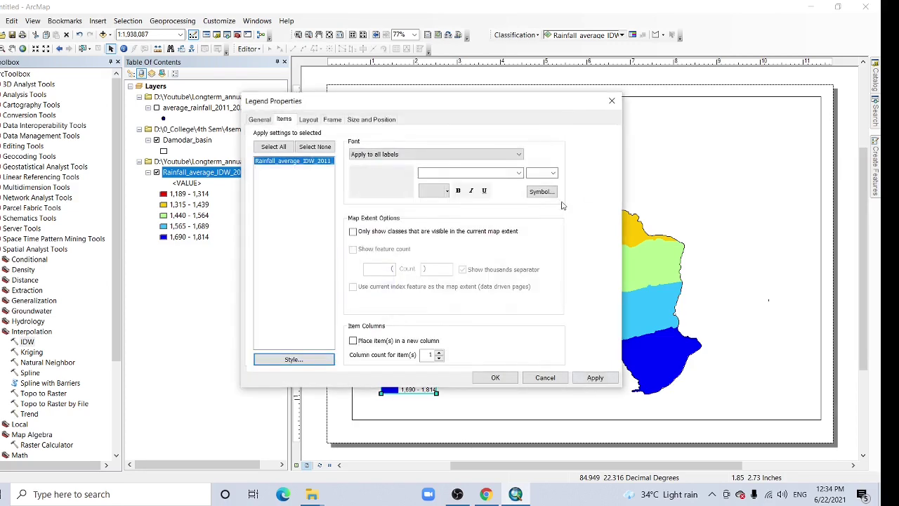
click(534, 173)
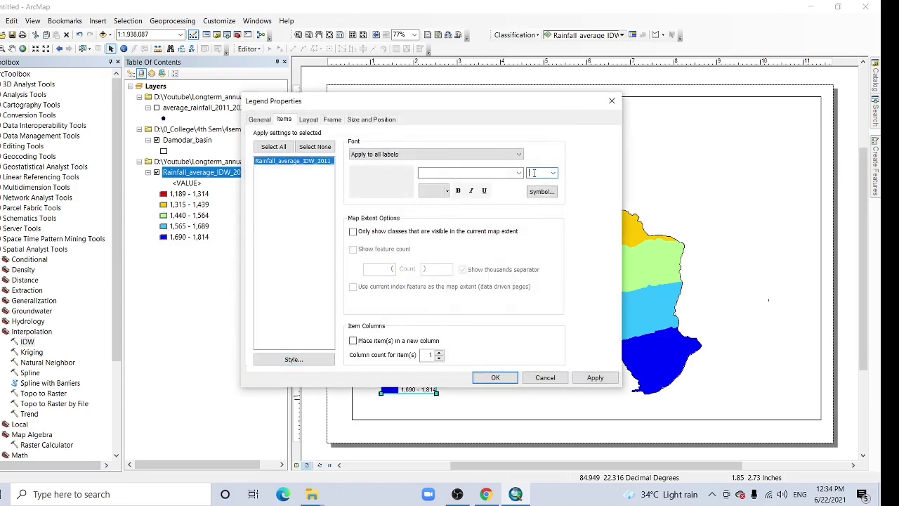
click(597, 378)
click(485, 379)
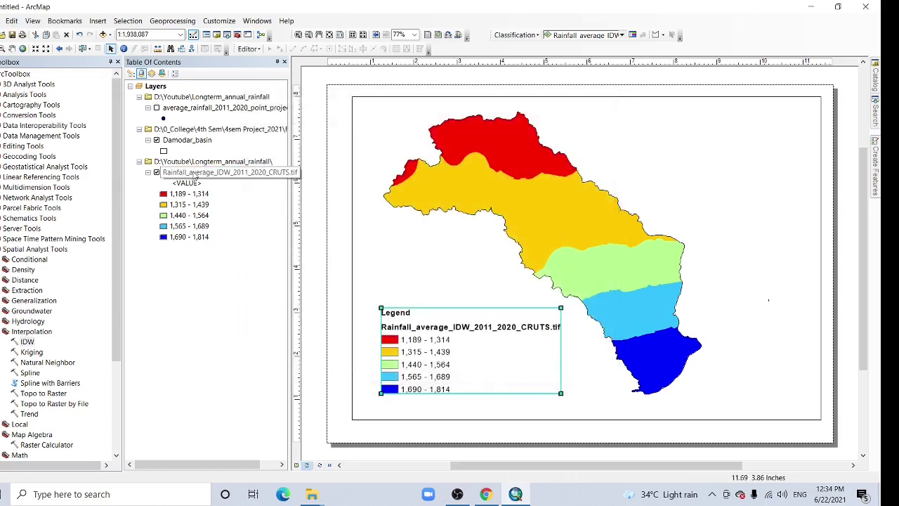
Rename the rainfall raster layer to 'Annual average rainfall (2011-2020) in mm'.
double_click(194, 174)
click(261, 135)
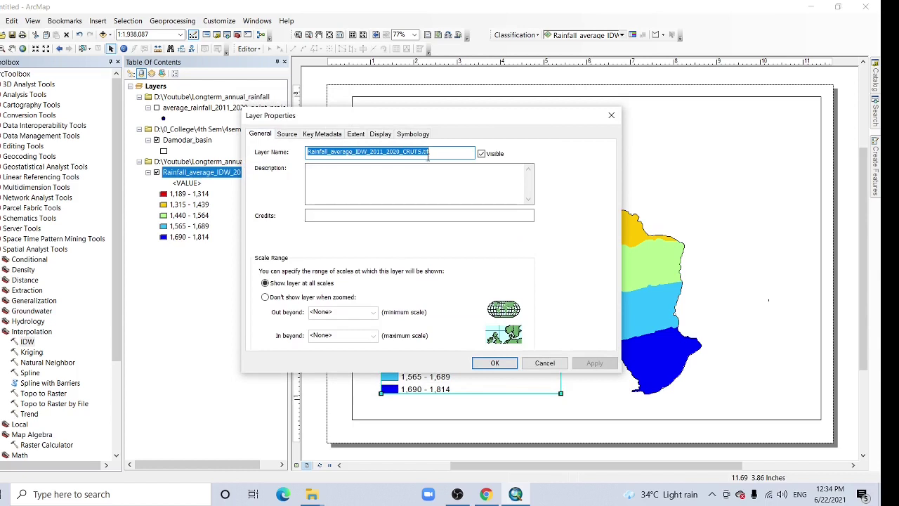
click(441, 150)
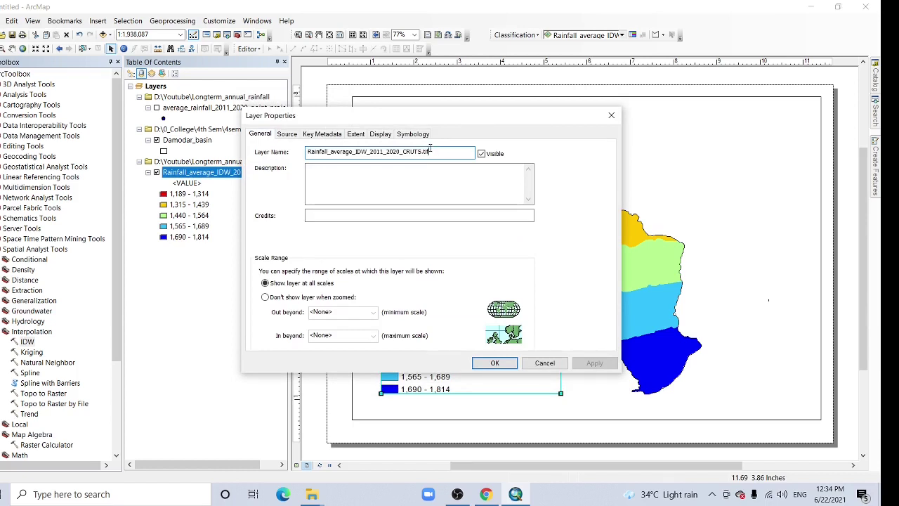
key(BackSpace)
key(BackSpace)
key(BackSpace)
key(BackSpace)
key(BackSpace)
key(BackSpace)
key(BackSpace)
key(BackSpace)
key(BackSpace)
key(BackSpace)
key(BackSpace)
key(BackSpace)
key(BackSpace)
key(BackSpace)
key(BackSpace)
key(BackSpace)
key(BackSpace)
key(BackSpace)
key(BackSpace)
key(BackSpace)
key(BackSpace)
key(BackSpace)
key(BackSpace)
key(BackSpace)
key(BackSpace)
key(BackSpace)
key(BackSpace)
key(BackSpace)
key(BackSpace)
key(BackSpace)
key(BackSpace)
key(BackSpace)
key(BackSpace)
key(BackSpace)
key(BackSpace)
key(BackSpace)
key(BackSpace)
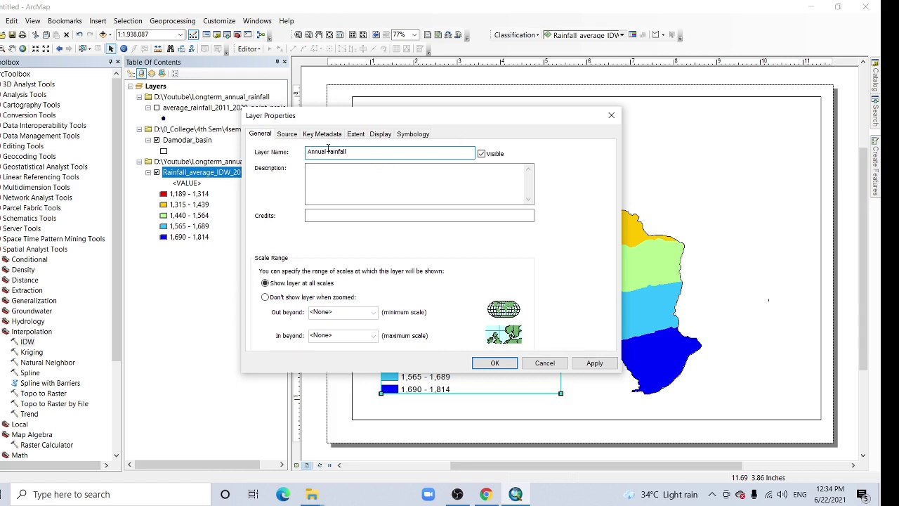
text(average)
click(594, 363)
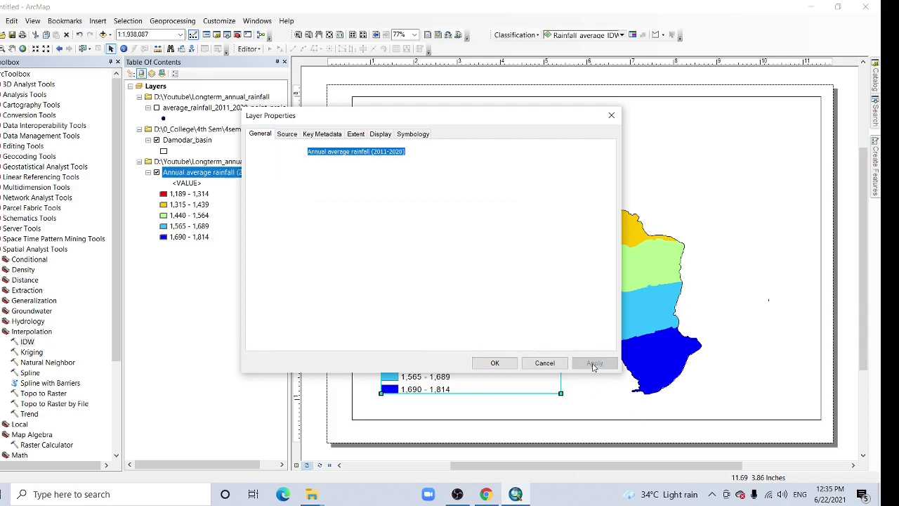
click(408, 152)
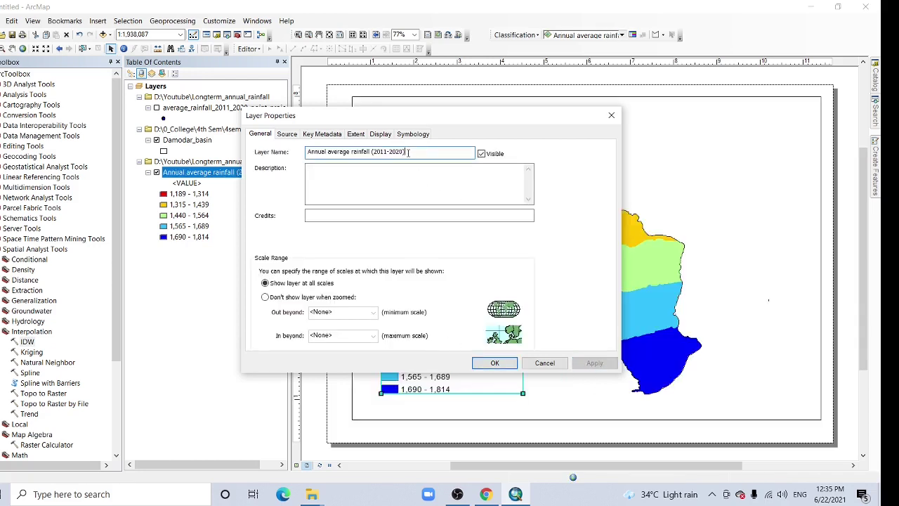
text(in mm)
key(alt+a)
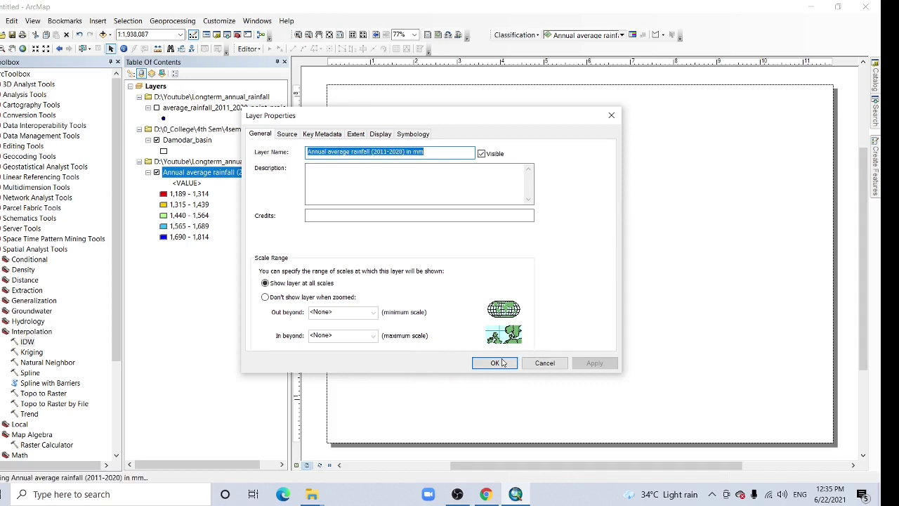
click(495, 362)
Toggle the rainfall layer off and on, then nudge the legend slightly up.
click(156, 172)
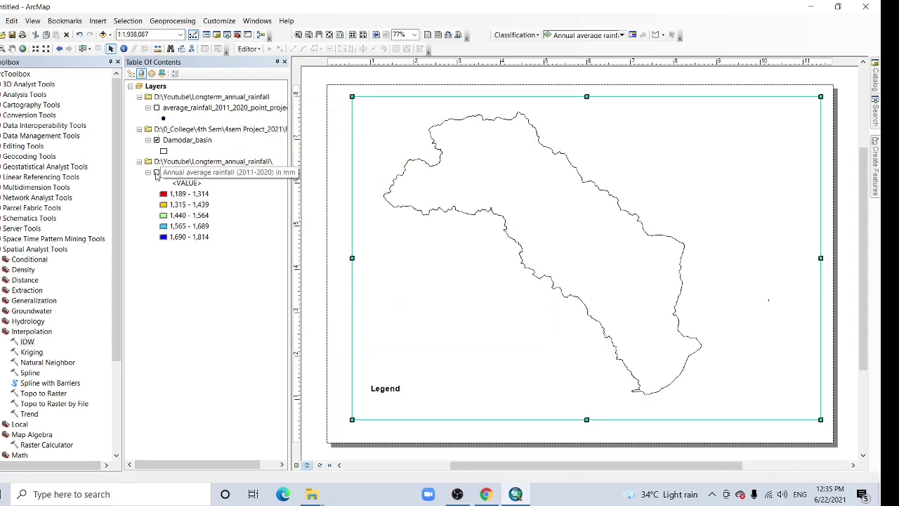
click(156, 172)
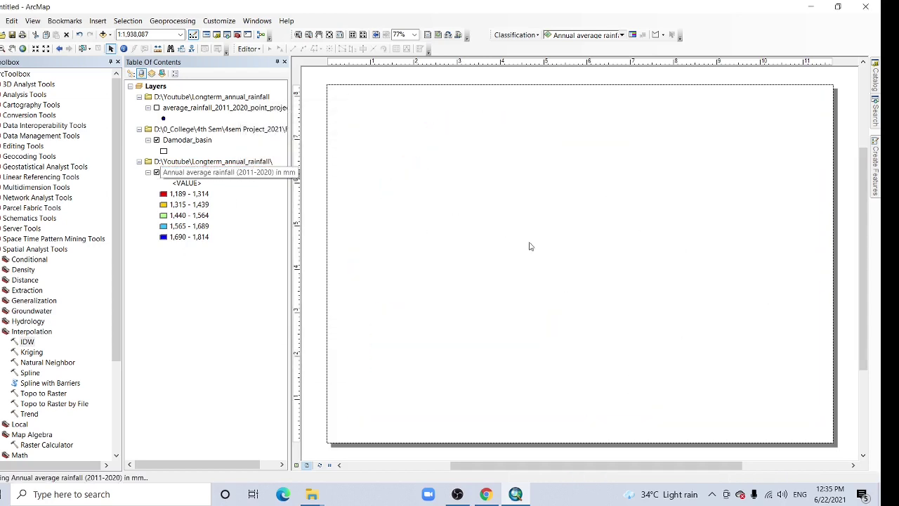
click(423, 329)
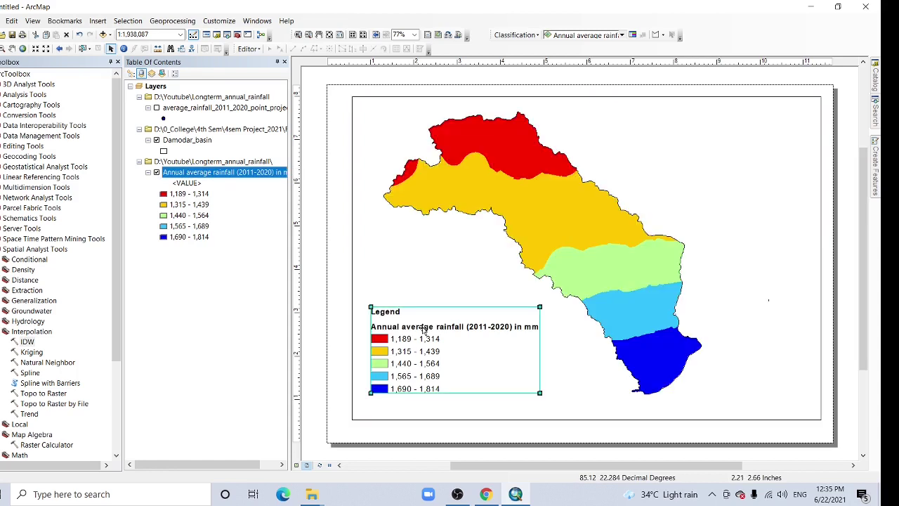
drag(423, 329, 421, 311)
Convert the legend to graphics, ungroup it, and delete the layer-name heading.
right_click(434, 291)
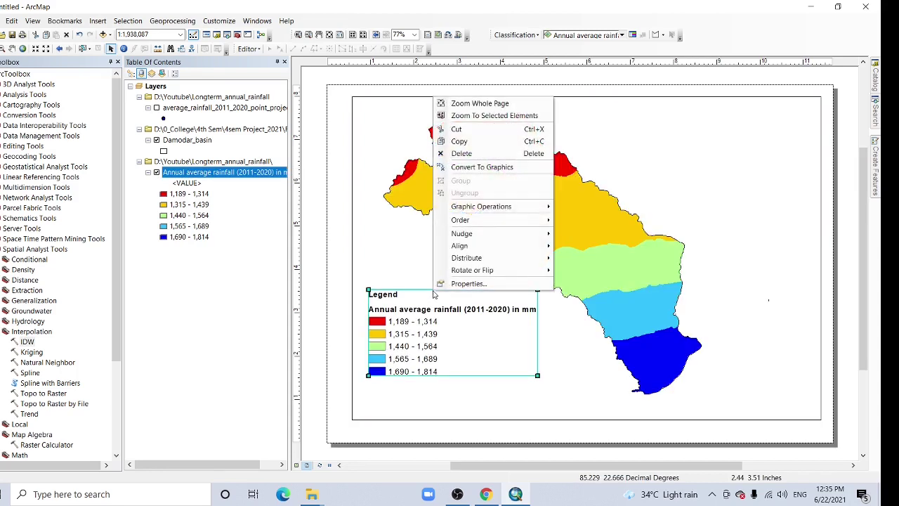
click(488, 169)
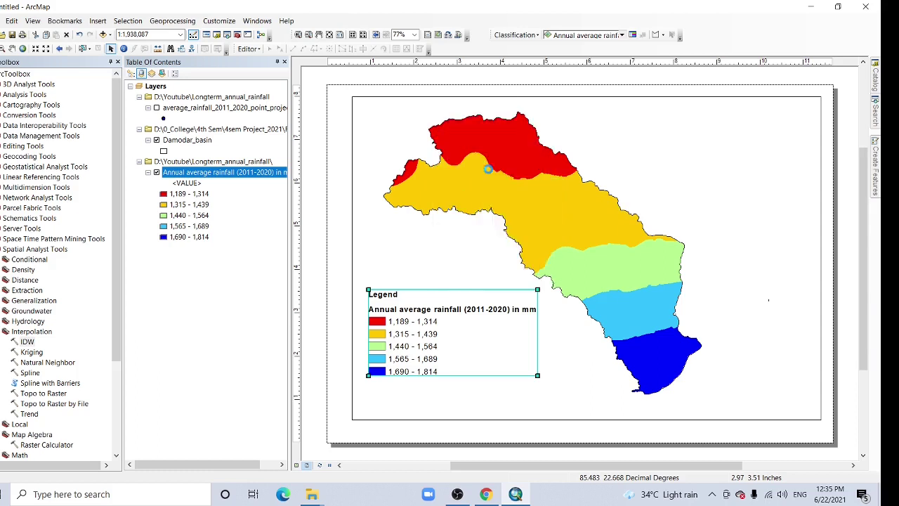
right_click(490, 326)
click(521, 229)
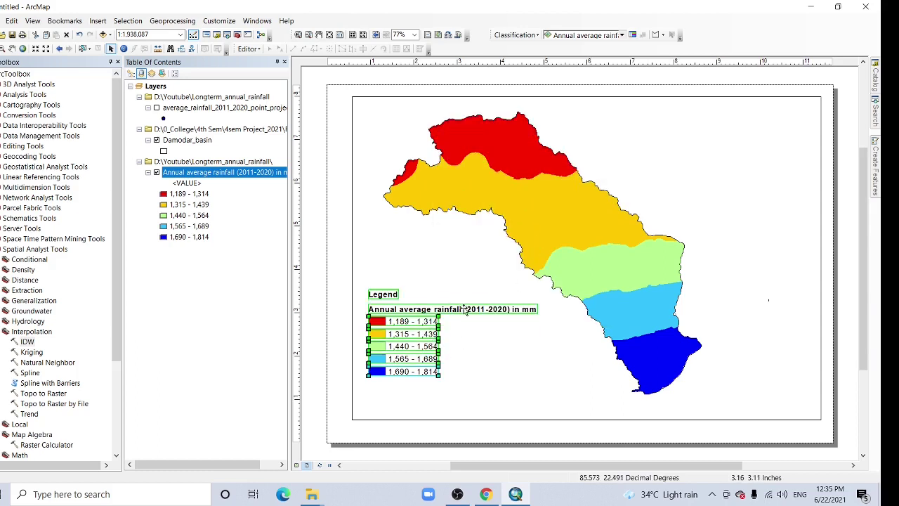
click(483, 346)
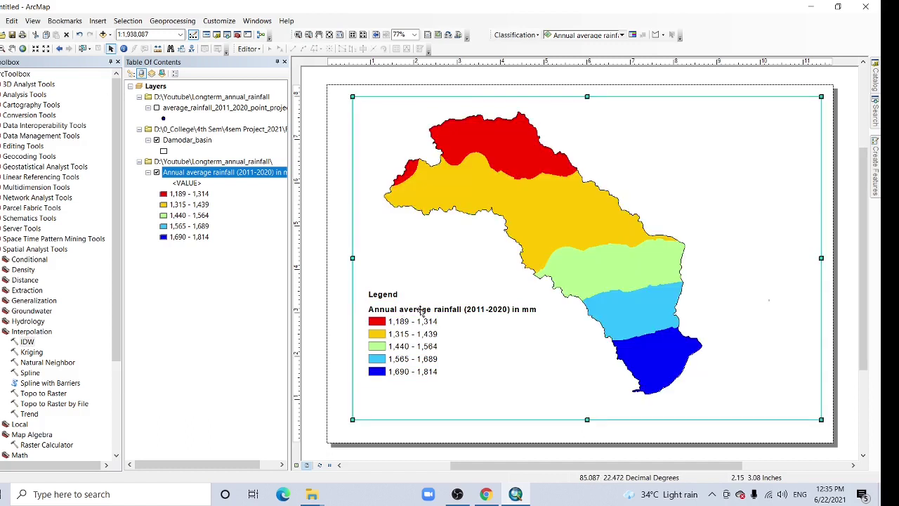
click(420, 310)
key(Delete)
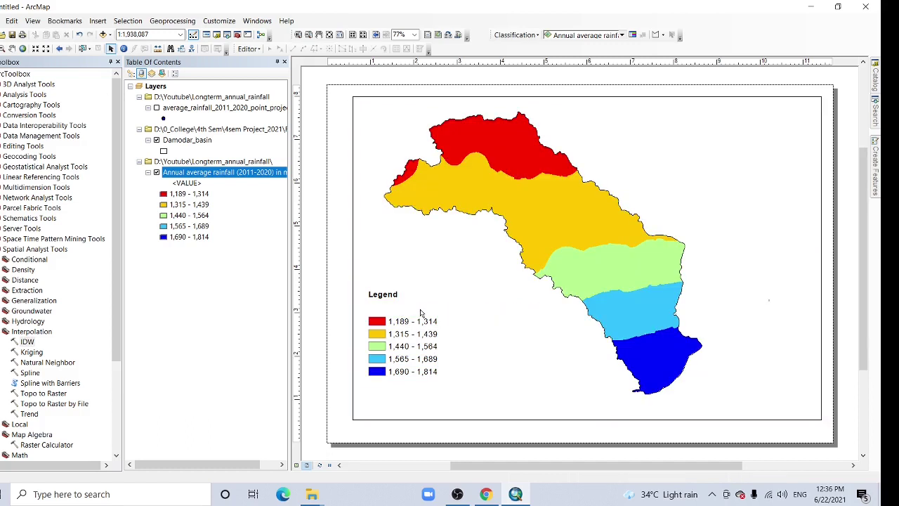
Group the five rainfall class entries and shift the group slightly down-left.
click(378, 324)
shift+click(379, 334)
shift+click(383, 347)
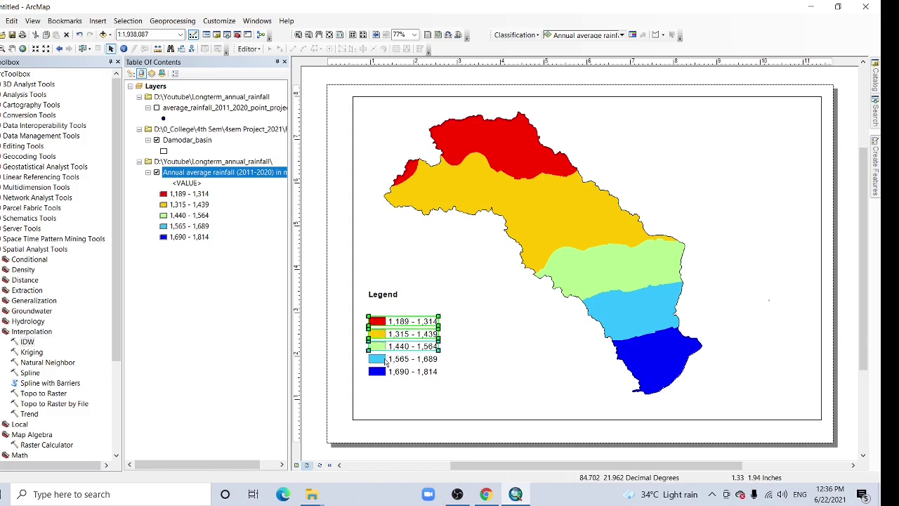
shift+click(383, 359)
shift+click(383, 372)
right_click(419, 354)
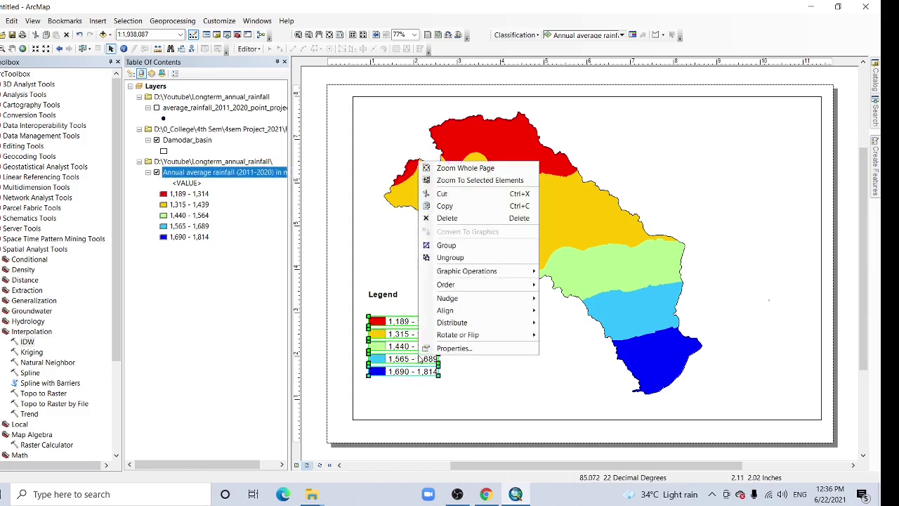
click(475, 248)
drag(394, 317, 392, 325)
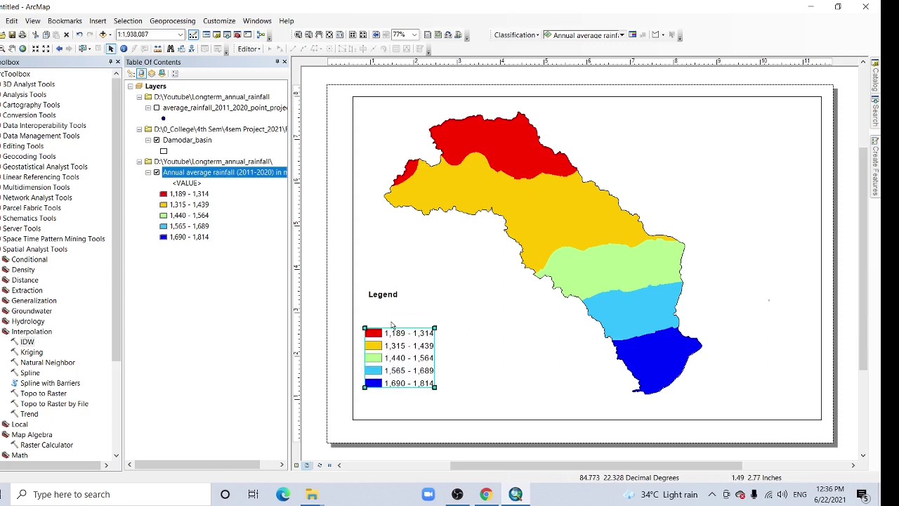
Add a text element 'Average annual rainfall' just above the legend classes.
click(98, 21)
click(110, 59)
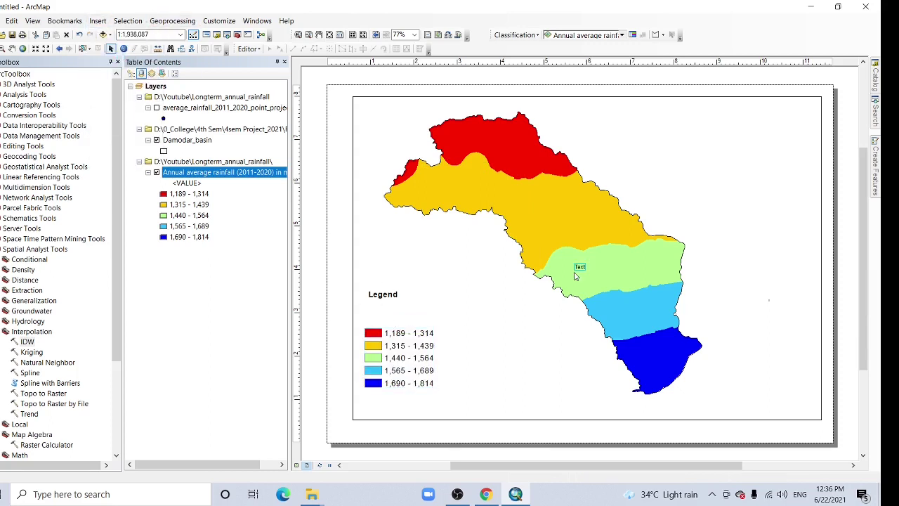
key(BackSpace)
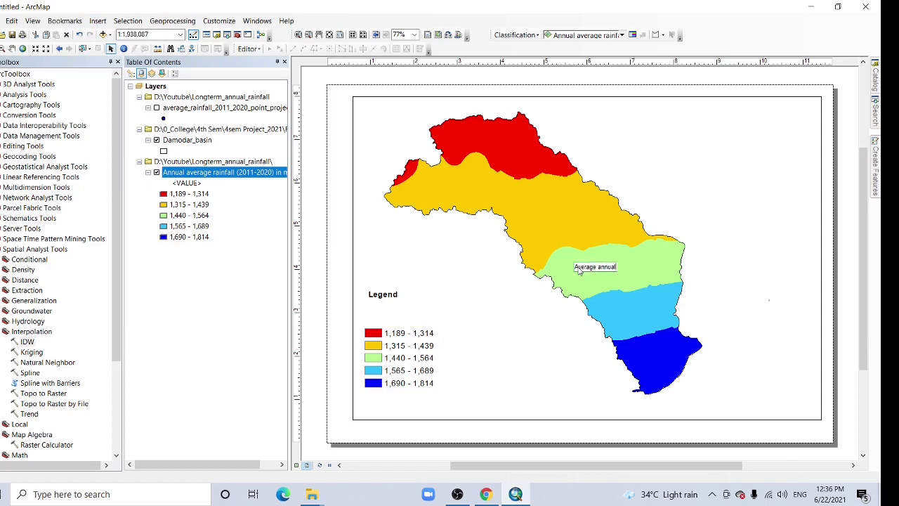
text(Average annual rainfall)
key(Return)
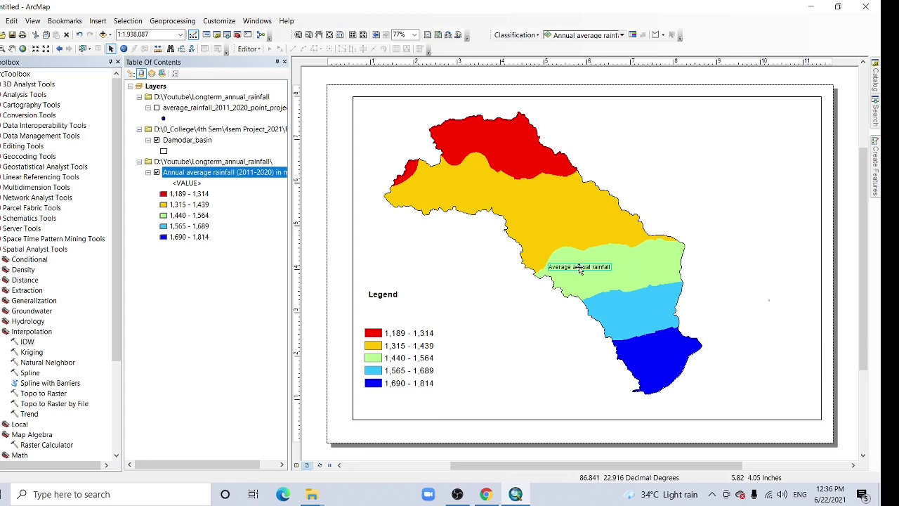
drag(579, 272, 399, 314)
Add a second title line 'in mm (2011-2020)' in the text's properties.
right_click(398, 313)
click(435, 305)
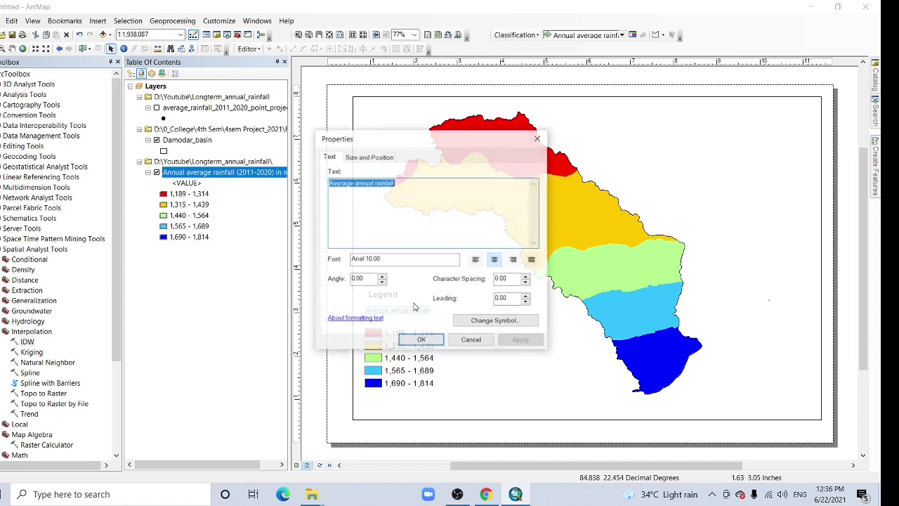
click(412, 189)
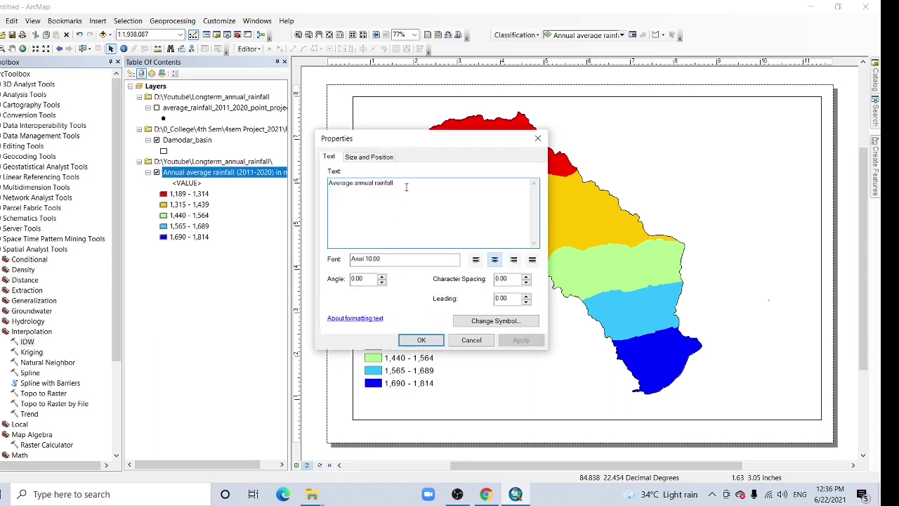
key(Return)
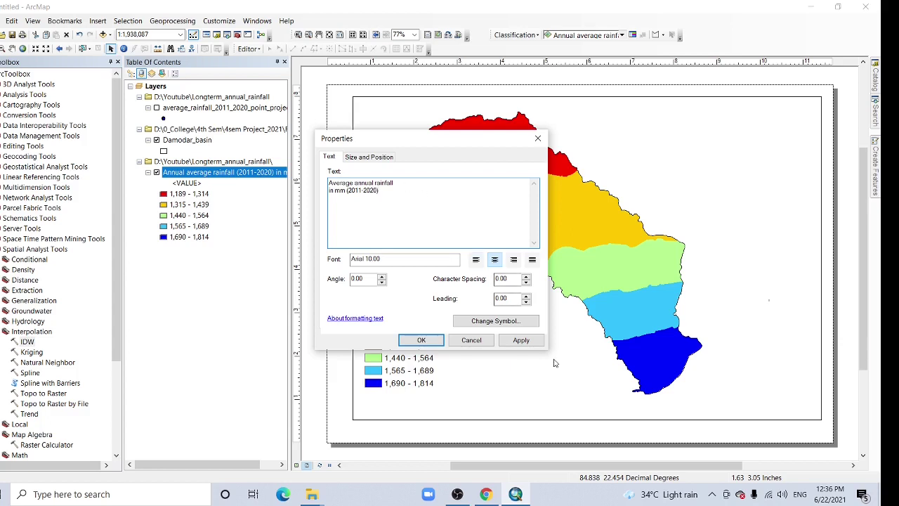
click(521, 340)
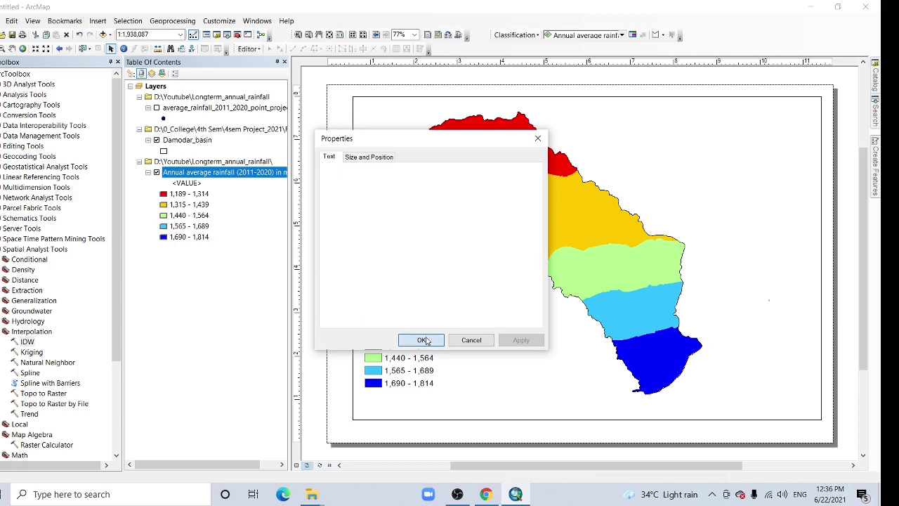
Make the legend title bold Arial at size 14.
click(421, 340)
right_click(395, 313)
click(429, 305)
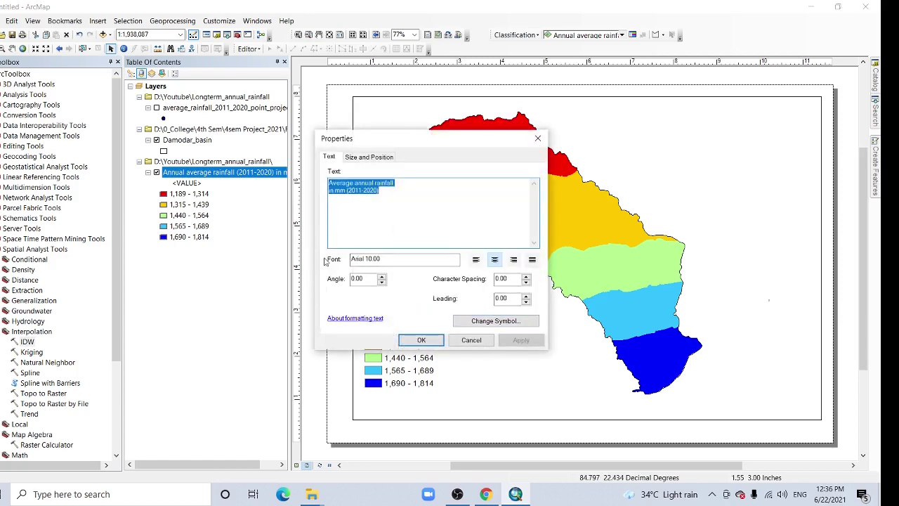
click(493, 322)
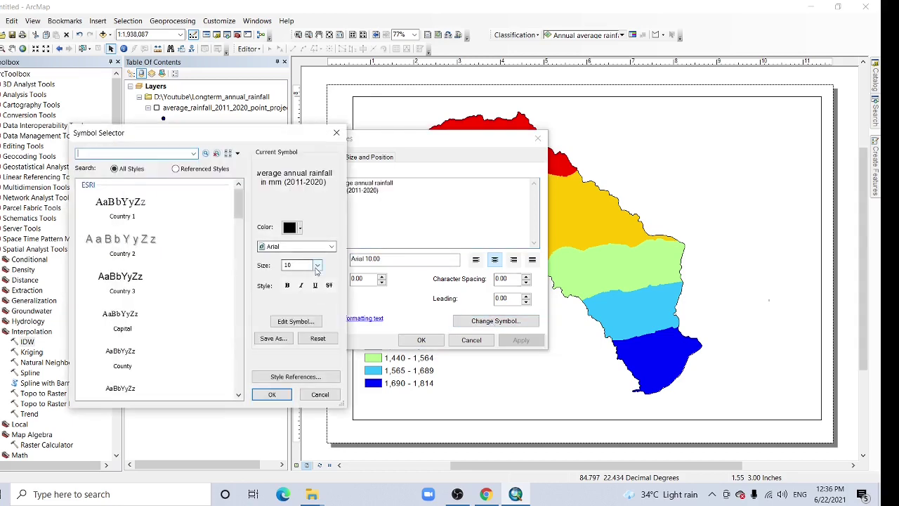
click(318, 265)
click(298, 298)
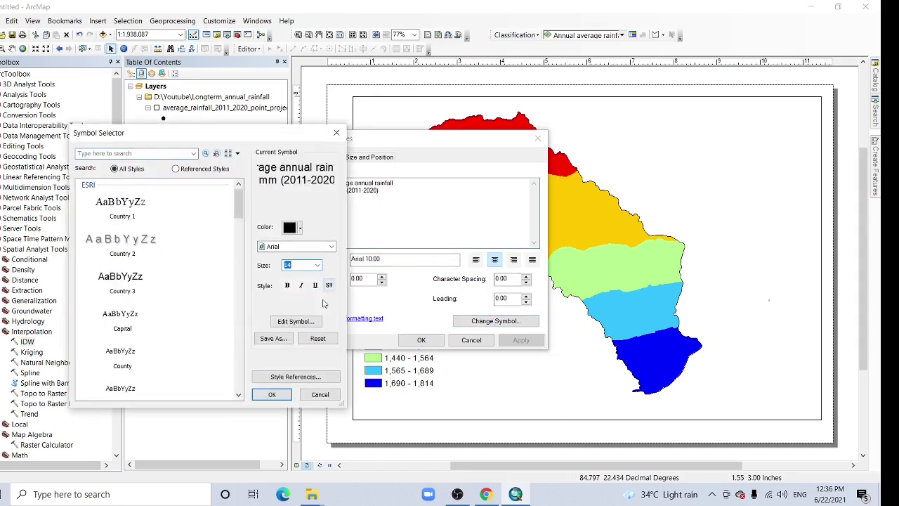
click(271, 394)
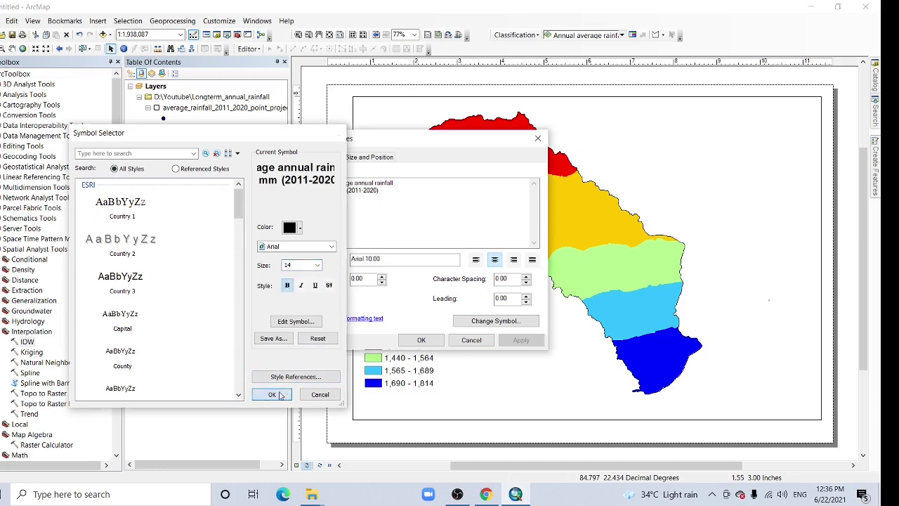
click(520, 340)
drag(427, 149, 640, 137)
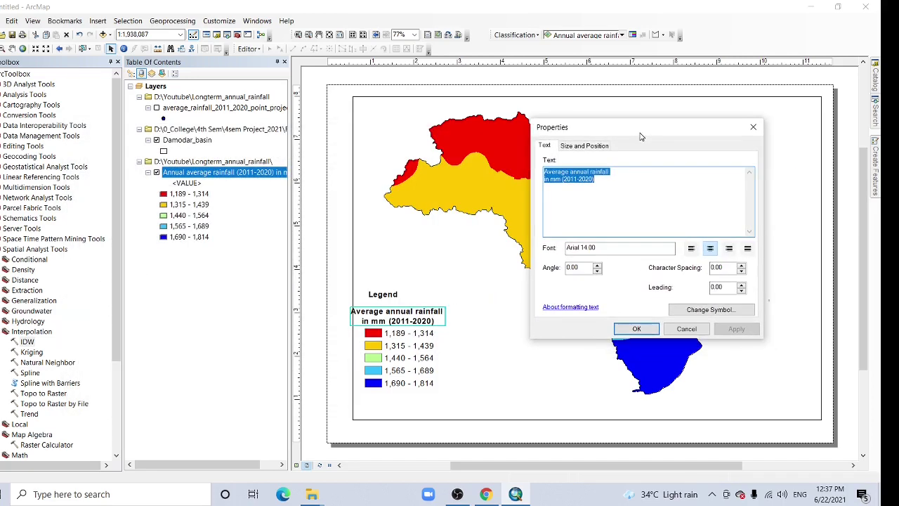
click(636, 330)
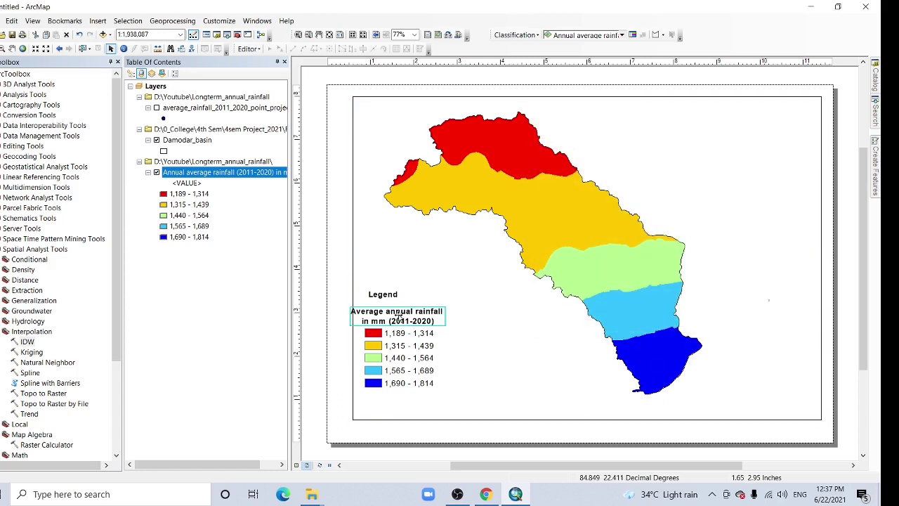
Align the title under the Legend heading and group heading, title and classes into one legend.
drag(398, 317, 385, 305)
click(385, 293)
click(380, 316)
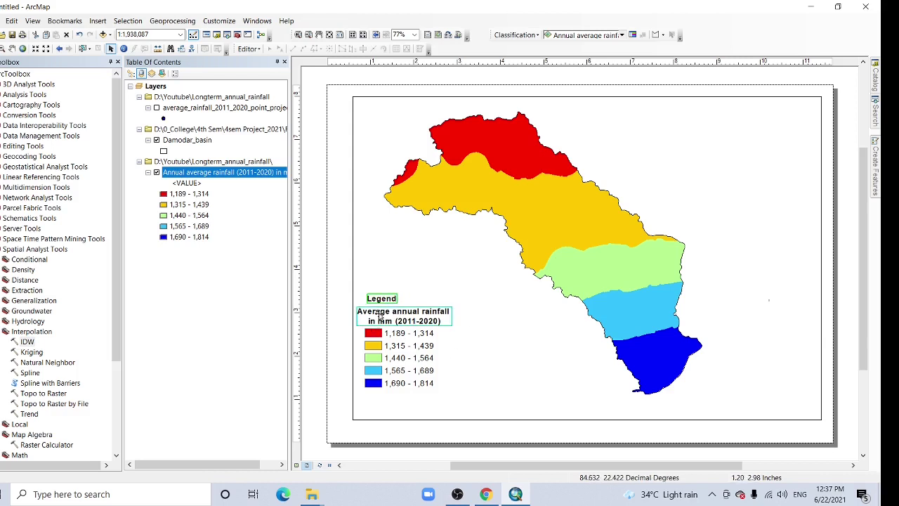
shift+click(399, 345)
right_click(398, 350)
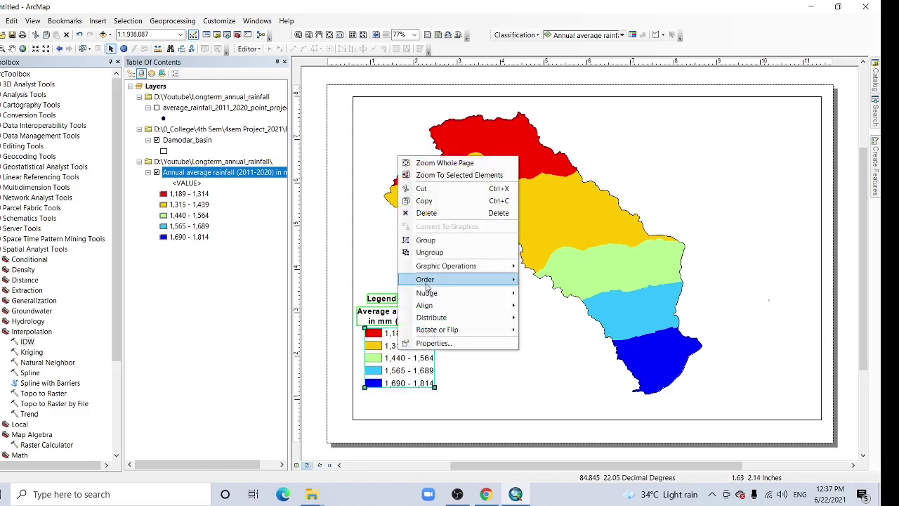
click(426, 240)
click(380, 274)
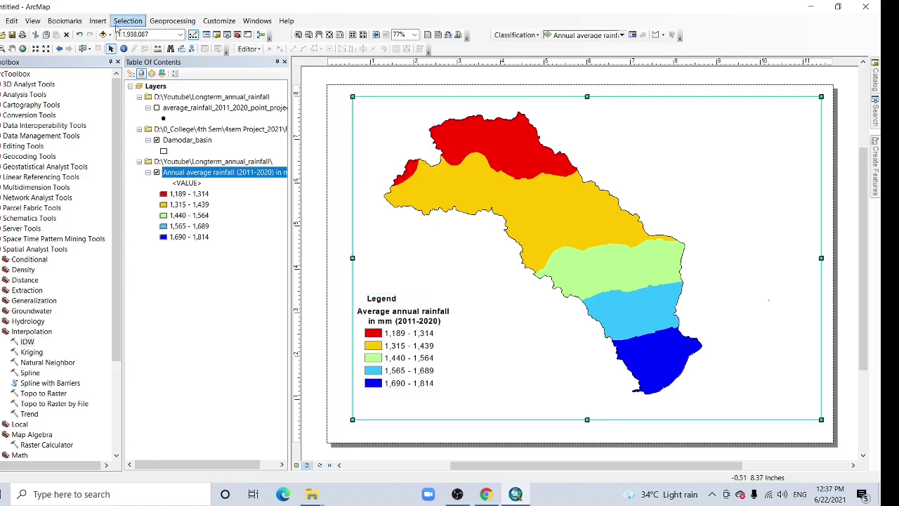
Insert an ESRI North 2 north arrow and place it at the map frame's top-right corner.
click(98, 21)
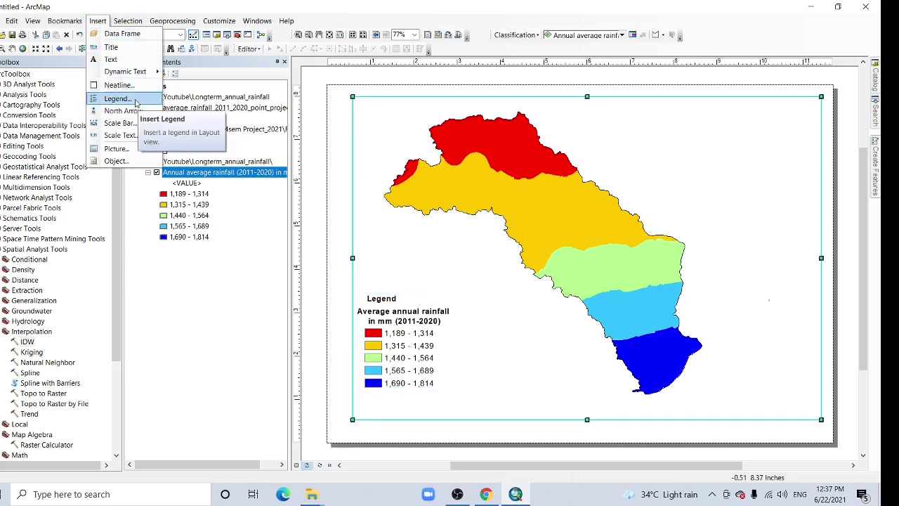
click(120, 111)
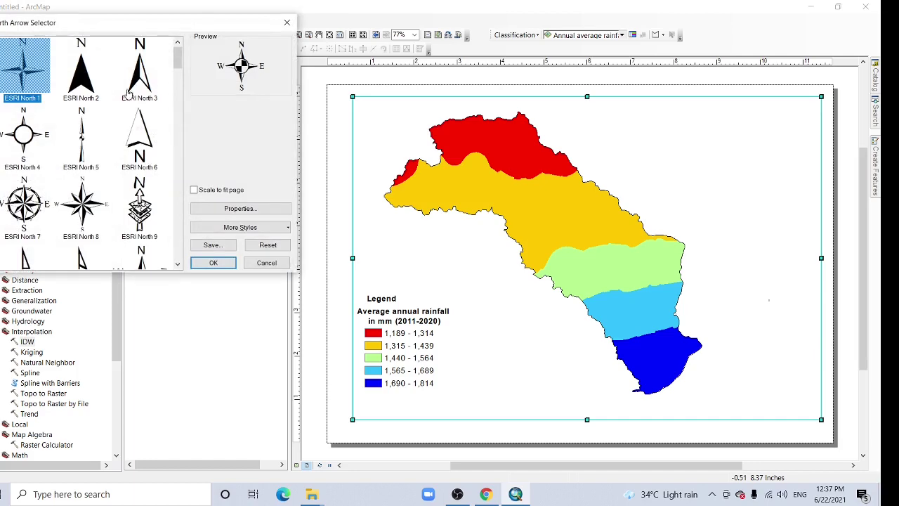
click(77, 72)
click(213, 262)
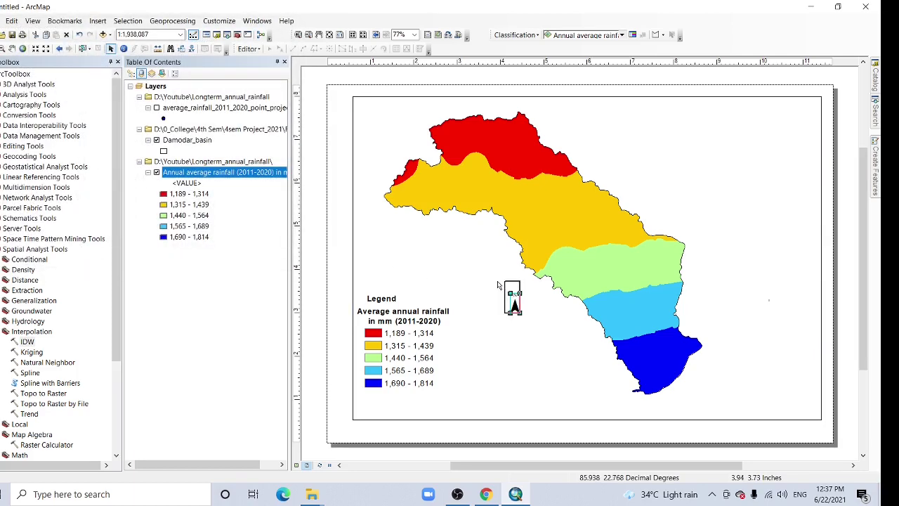
drag(512, 298, 790, 123)
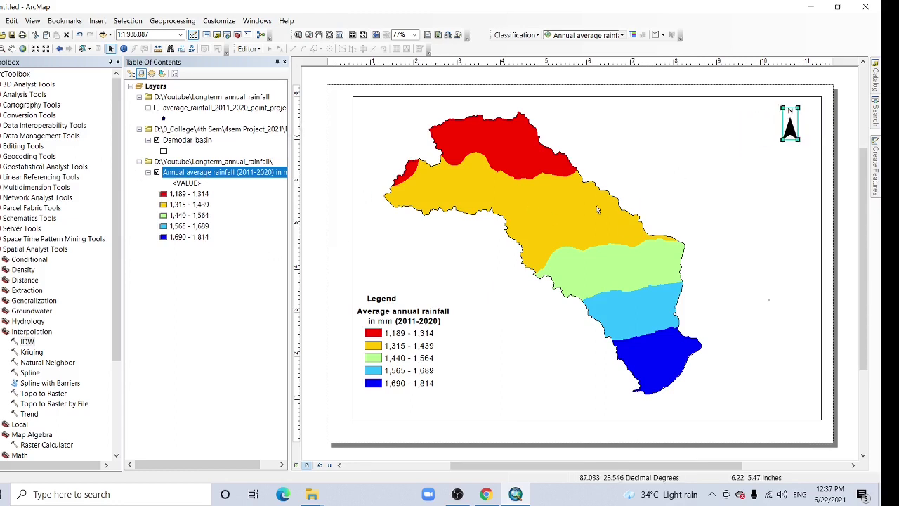
Insert a Scale Line 1 Metric scale bar and move it below the map near the legend.
click(98, 20)
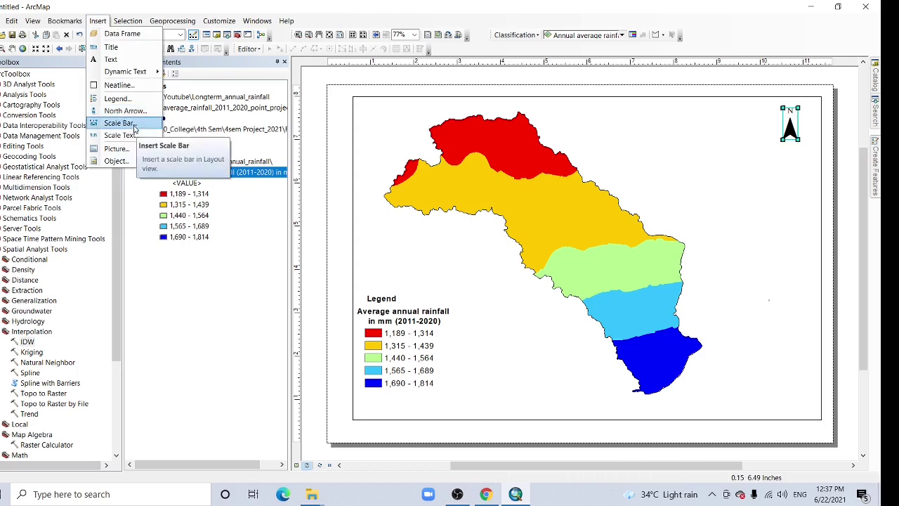
click(123, 123)
drag(176, 93, 176, 177)
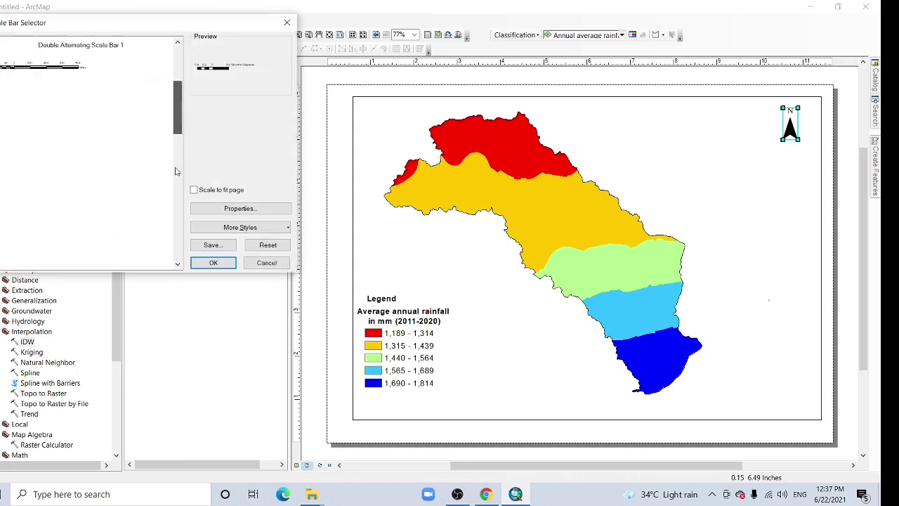
click(42, 177)
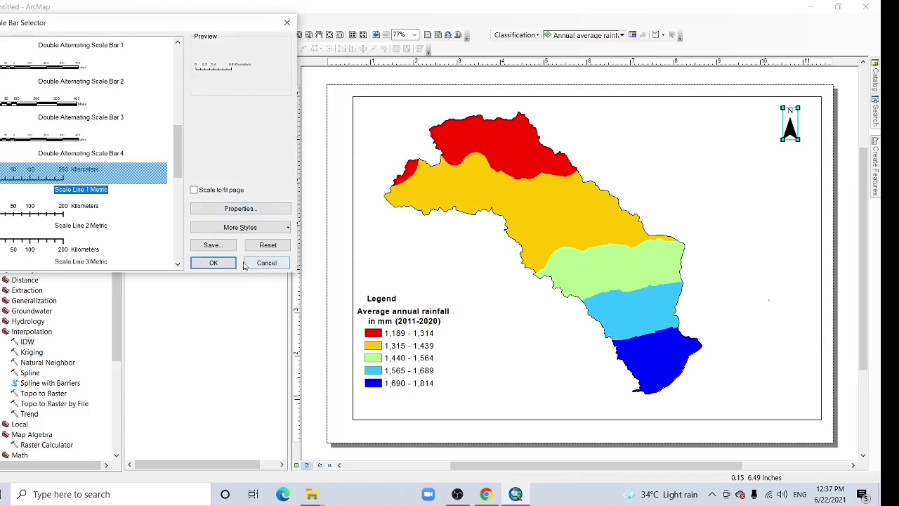
click(213, 262)
drag(555, 261, 516, 397)
Relabel the scale bar units as km, then shorten it and set it under the basin.
right_click(517, 398)
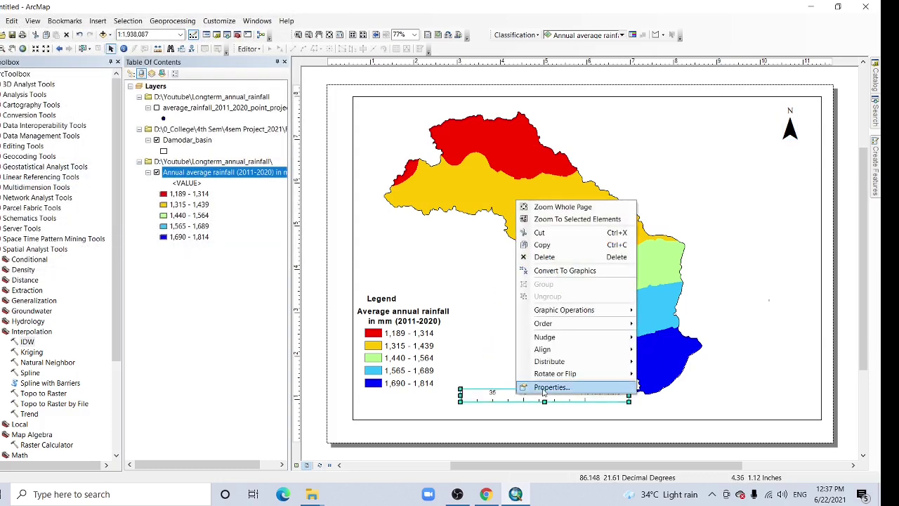
click(545, 389)
drag(464, 121, 235, 118)
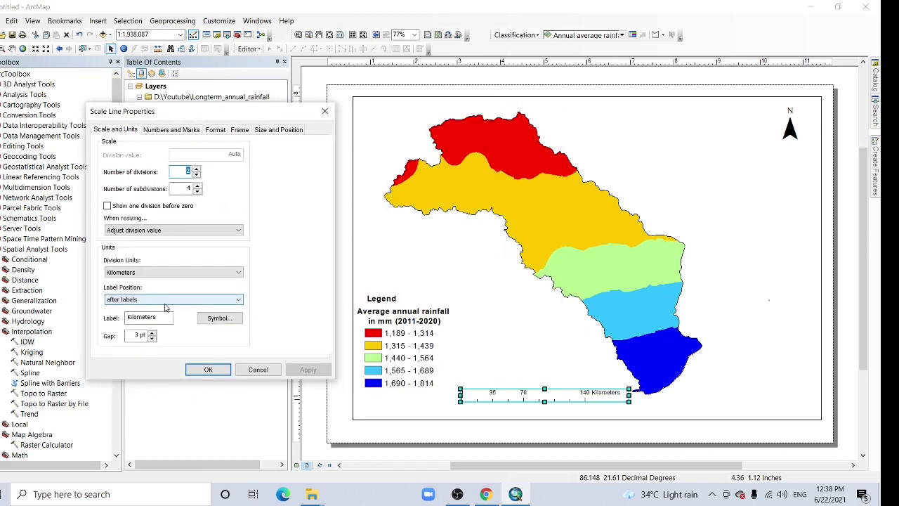
double_click(147, 316)
text(k)
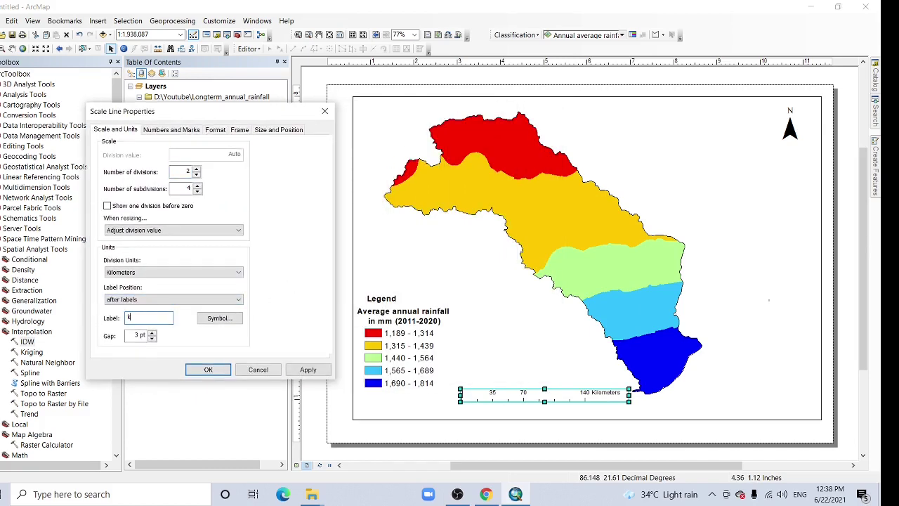
text(m)
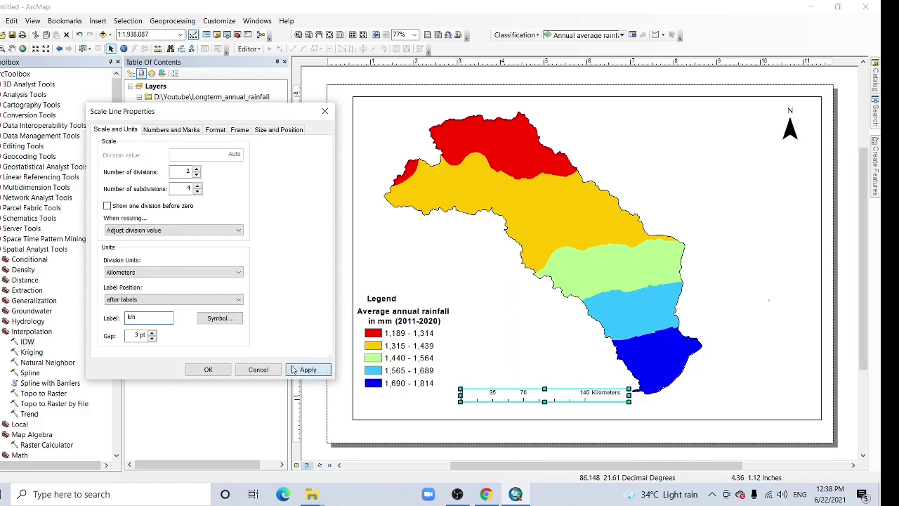
click(308, 369)
click(207, 370)
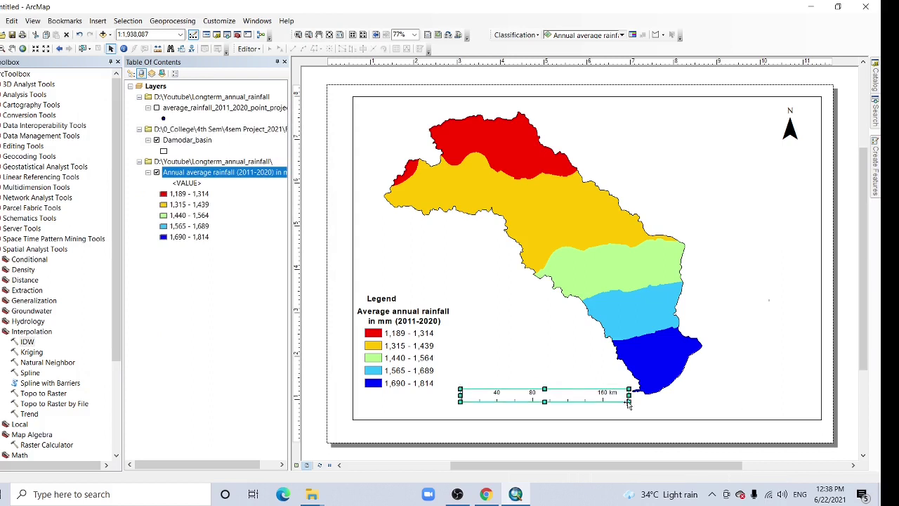
drag(629, 394, 573, 392)
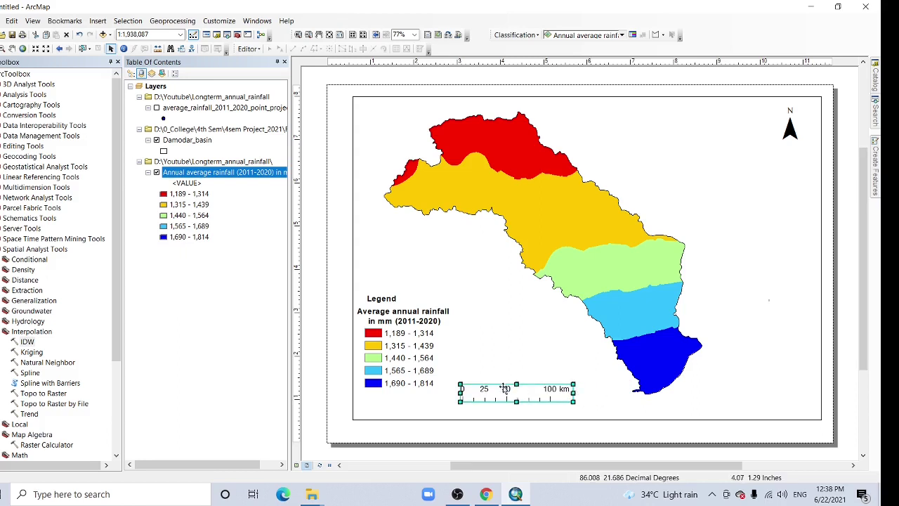
drag(505, 388, 548, 395)
Set the map scale to 1:1,738,087 so the scale bar reads 0 20 40 80 km.
click(533, 337)
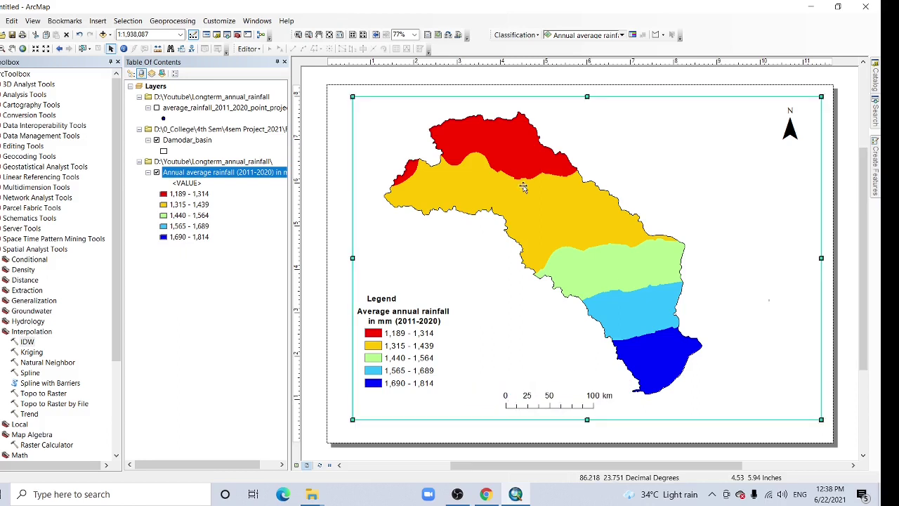
click(156, 34)
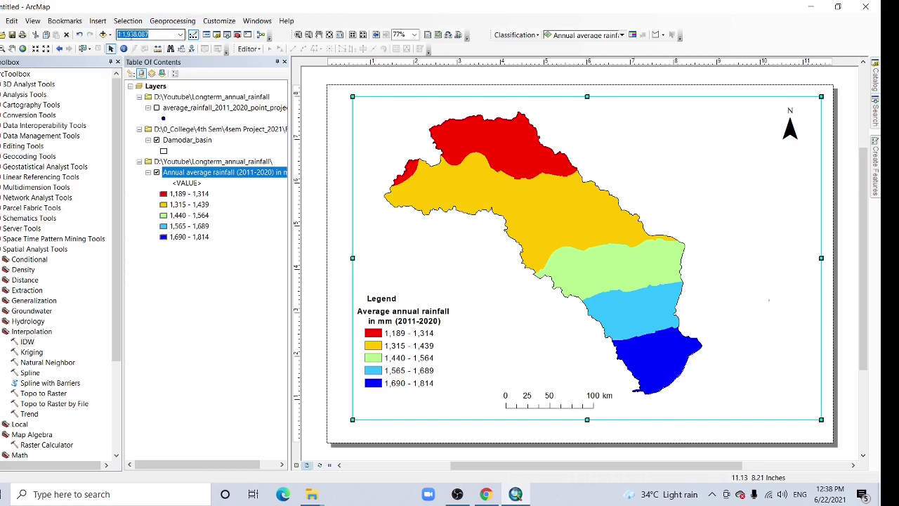
click(129, 33)
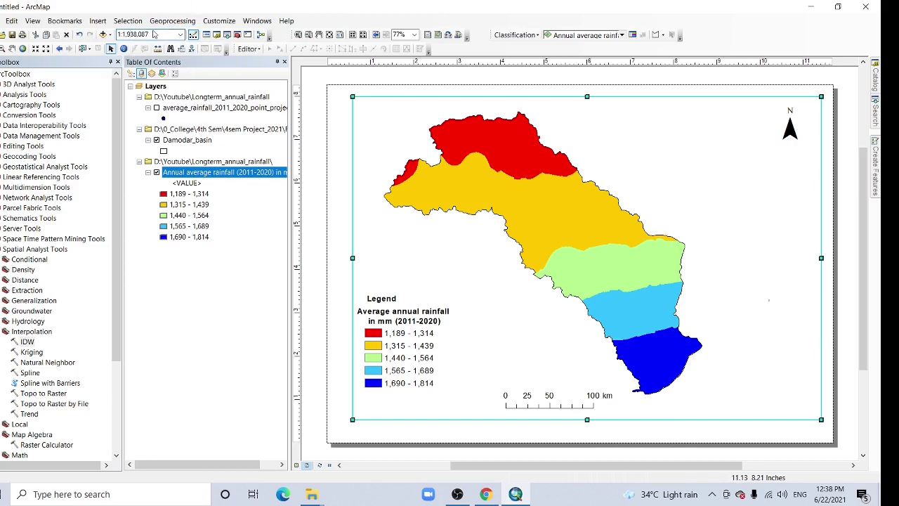
key(BackSpace)
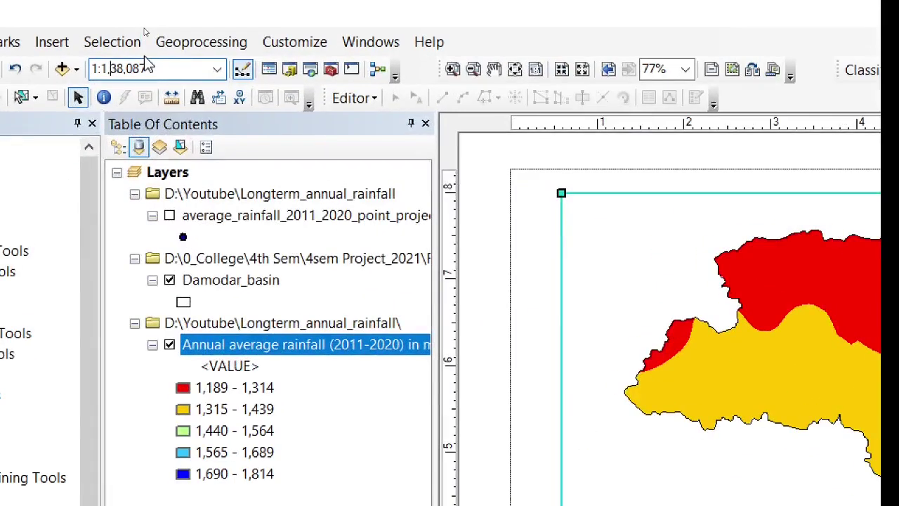
text(8)
key(Return)
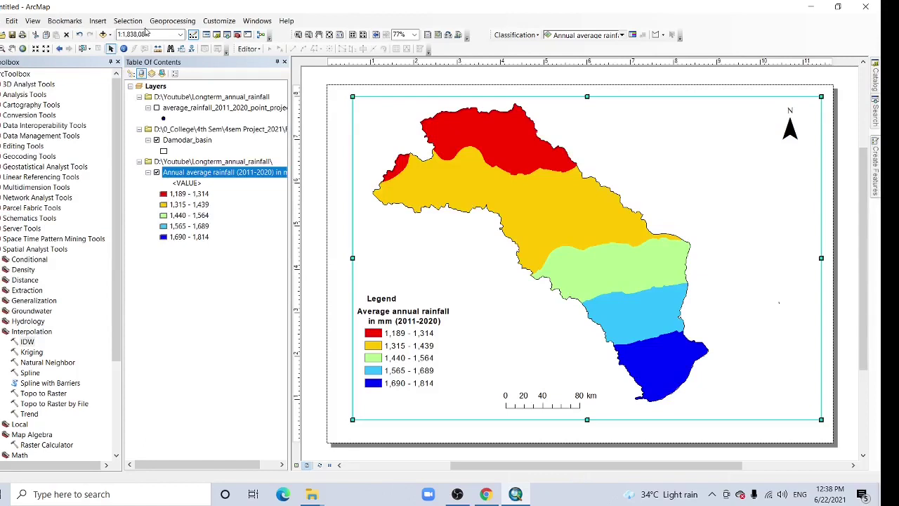
click(132, 36)
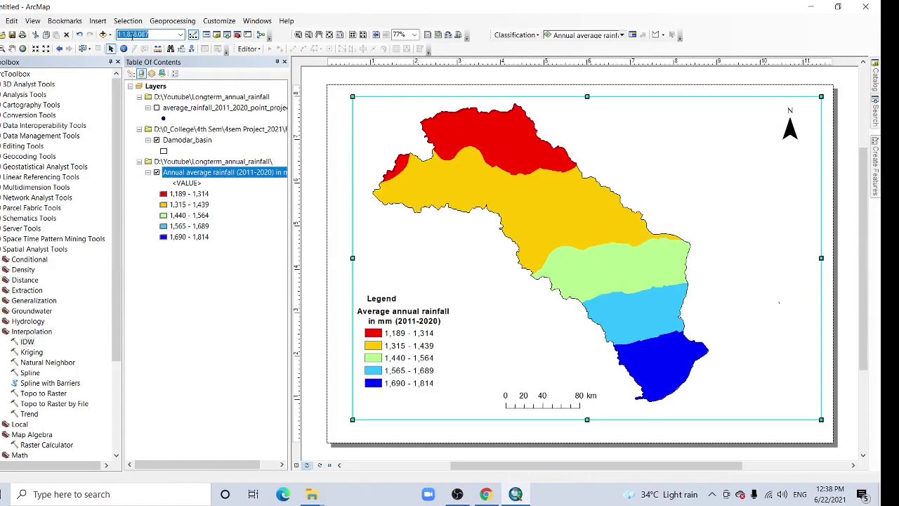
text(7)
key(Return)
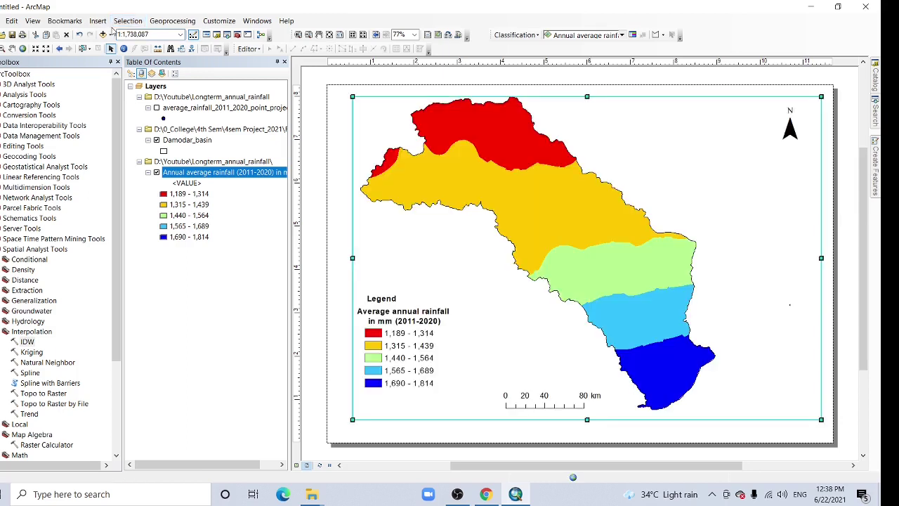
Pan the basin slightly right within the map frame.
click(11, 48)
drag(589, 240, 621, 244)
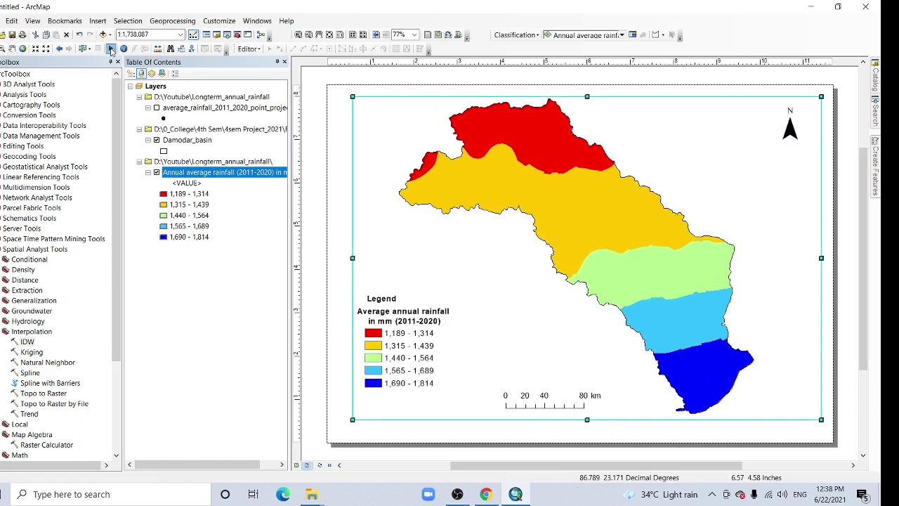
click(110, 48)
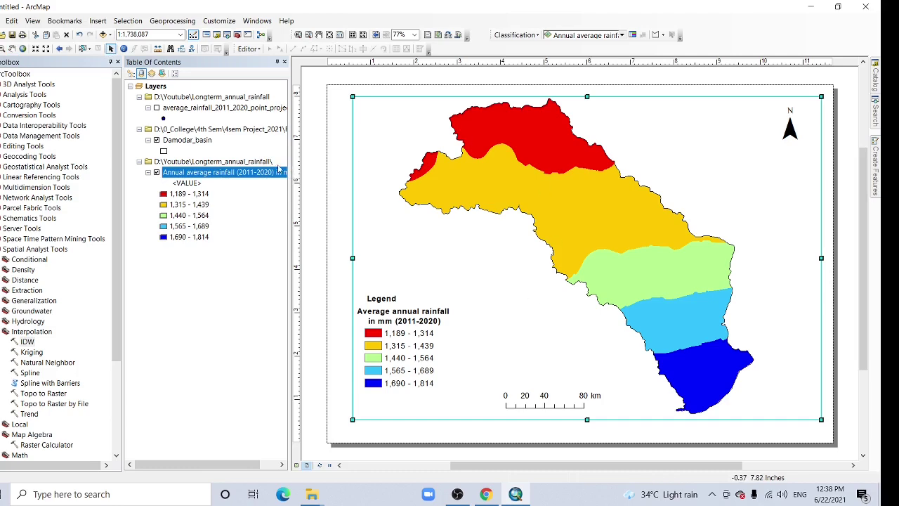
Create a new Graticule grid for the data frame with the grid wizard and apply it.
right_click(388, 118)
click(438, 318)
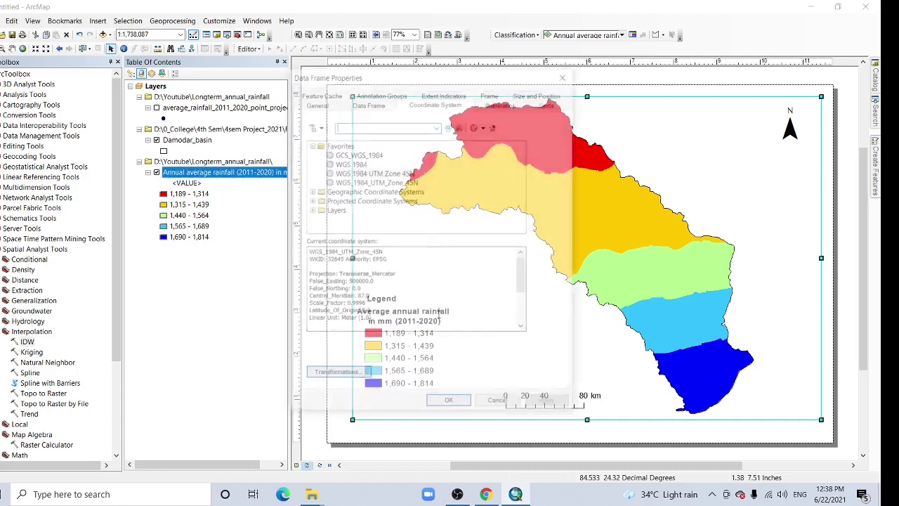
click(548, 103)
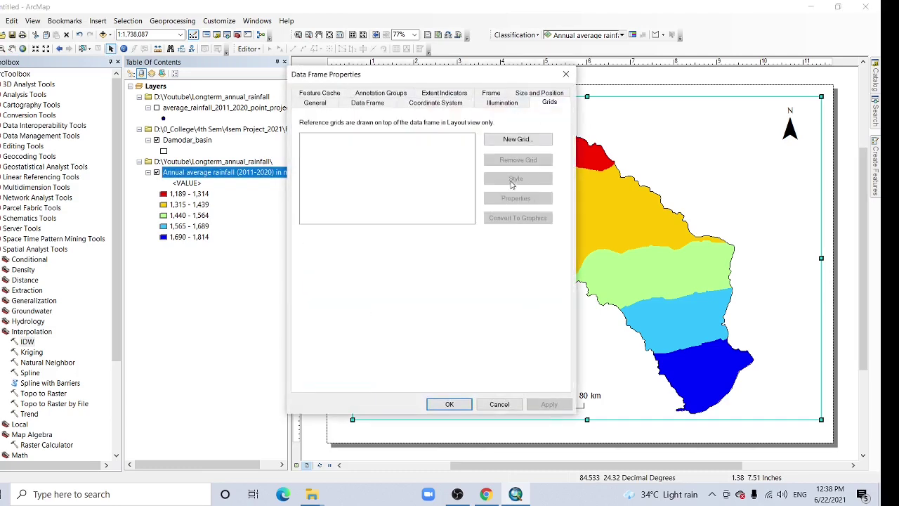
click(521, 146)
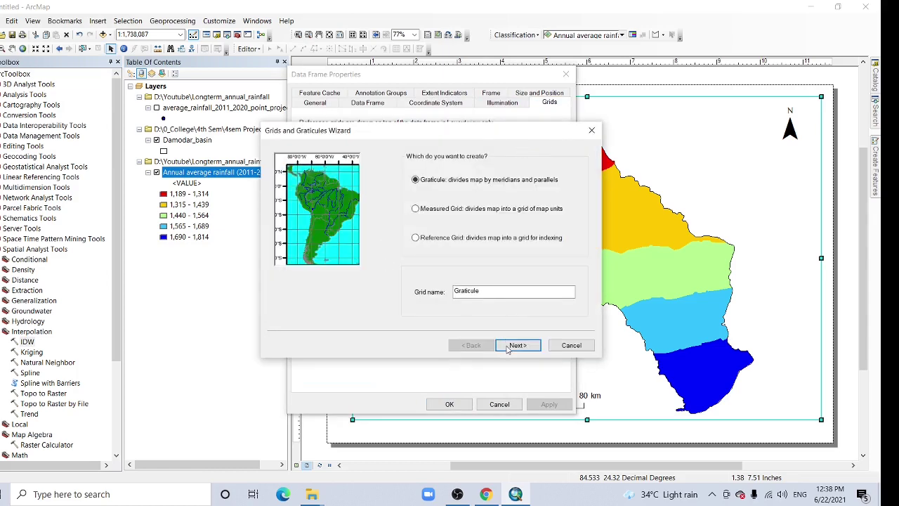
click(517, 344)
click(517, 344)
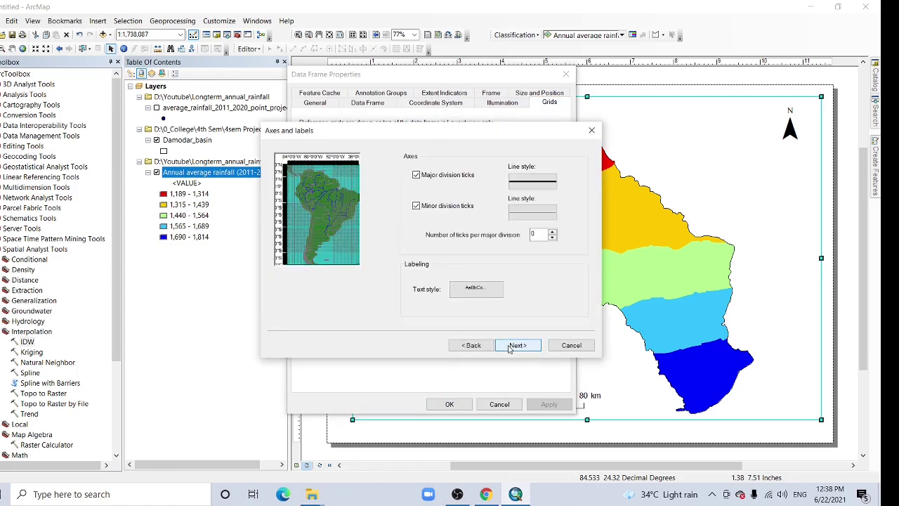
click(517, 345)
click(515, 344)
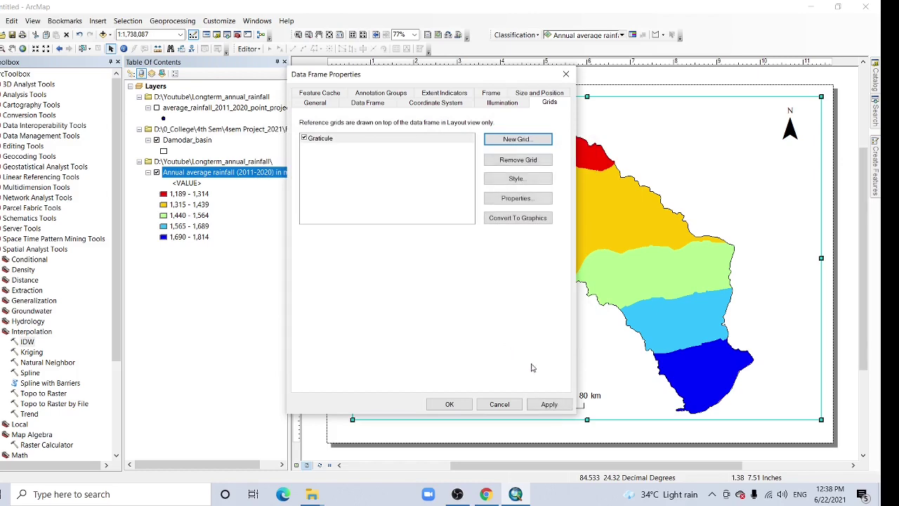
click(549, 404)
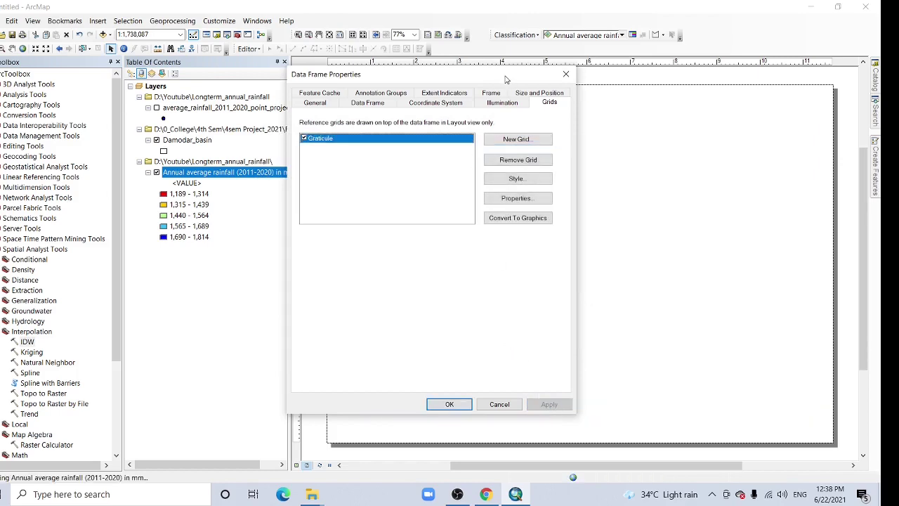
drag(506, 78, 252, 87)
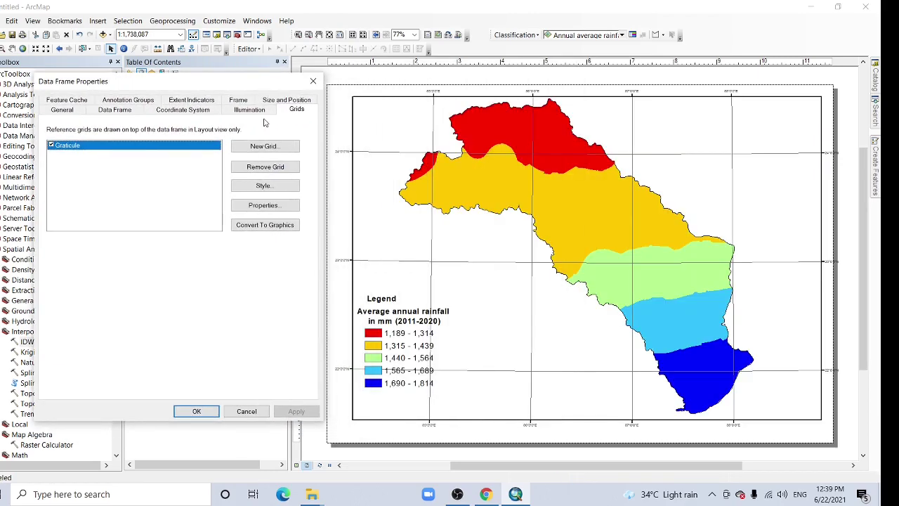
Hide the graticule's lines and ticks and set 2° by 1° intervals.
click(271, 207)
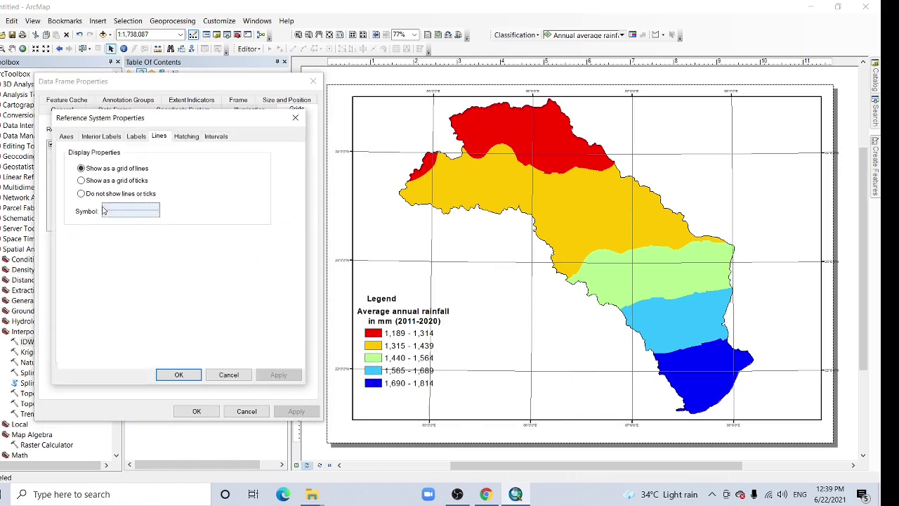
click(82, 193)
click(183, 374)
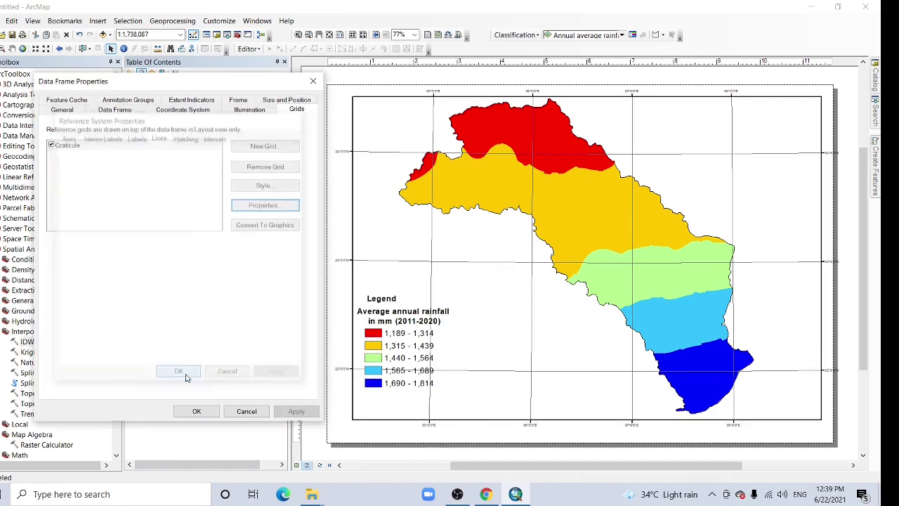
click(262, 205)
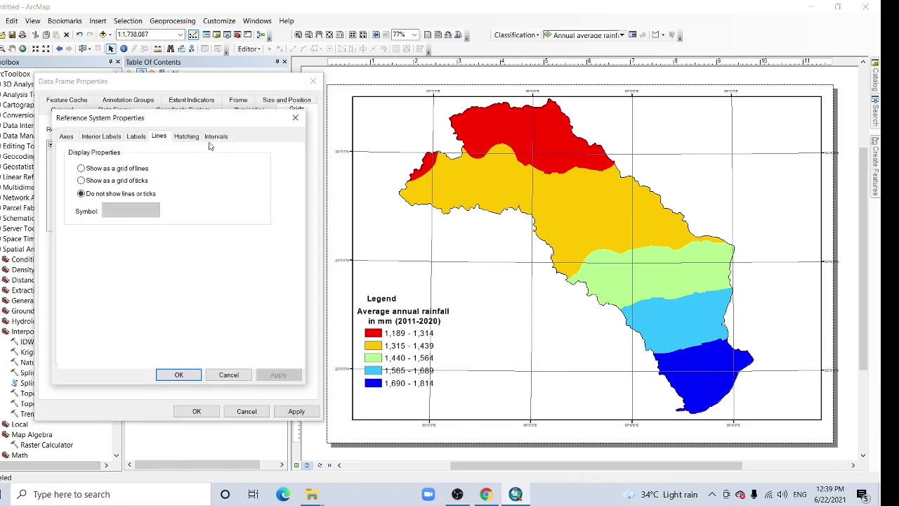
click(216, 136)
double_click(97, 167)
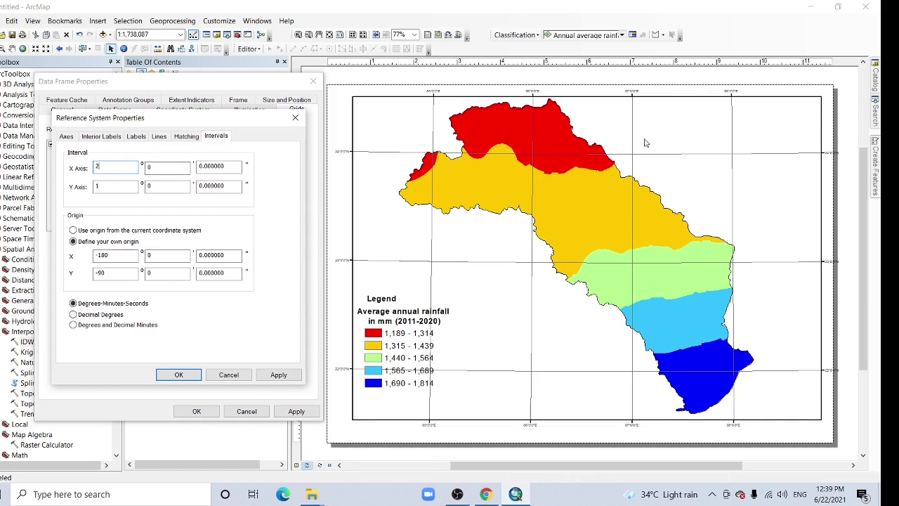
click(102, 189)
Set graticule labels to size 12 with vertical left labels and apply the settings.
click(136, 139)
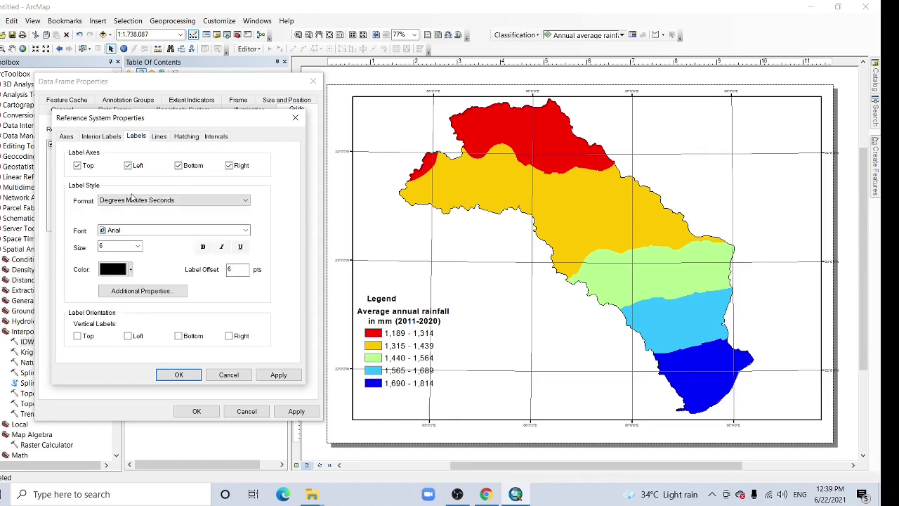
click(138, 246)
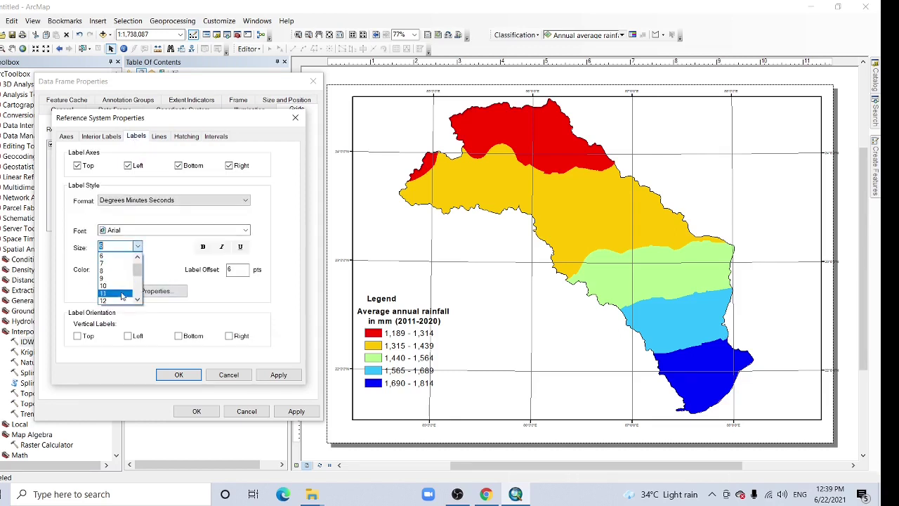
click(111, 302)
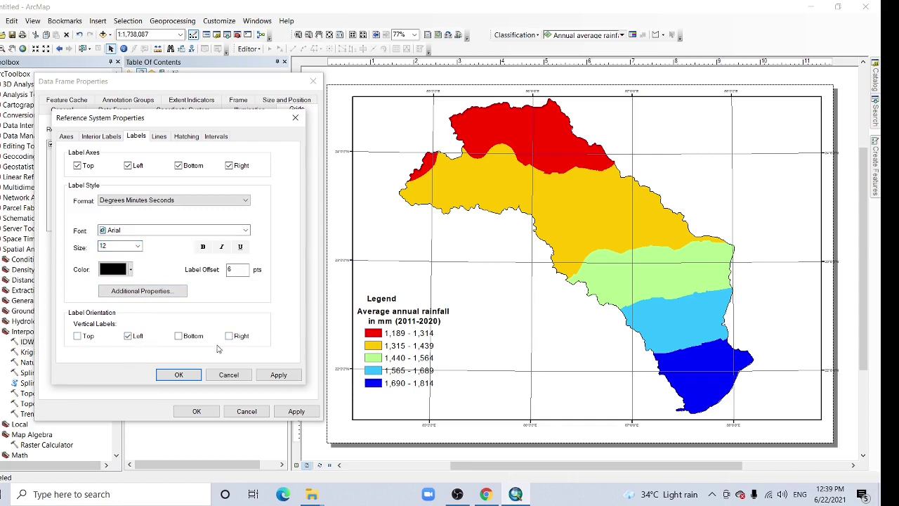
click(278, 374)
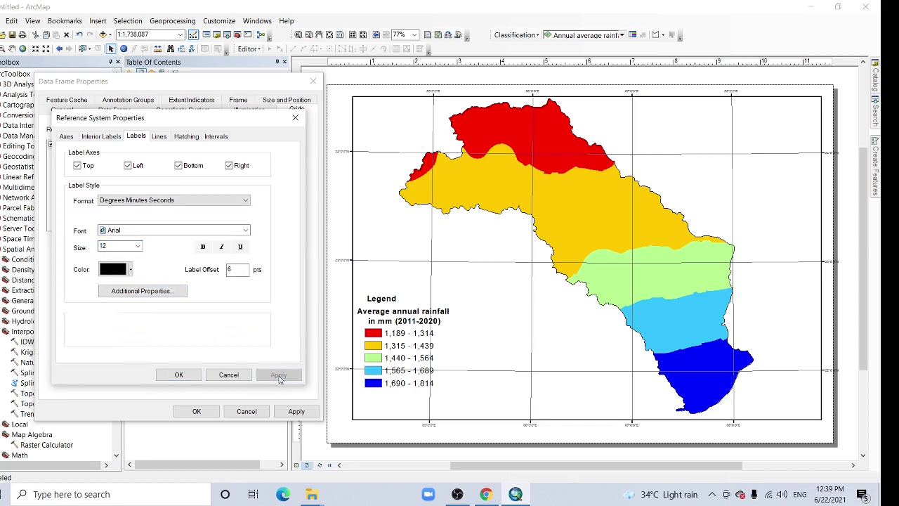
click(177, 374)
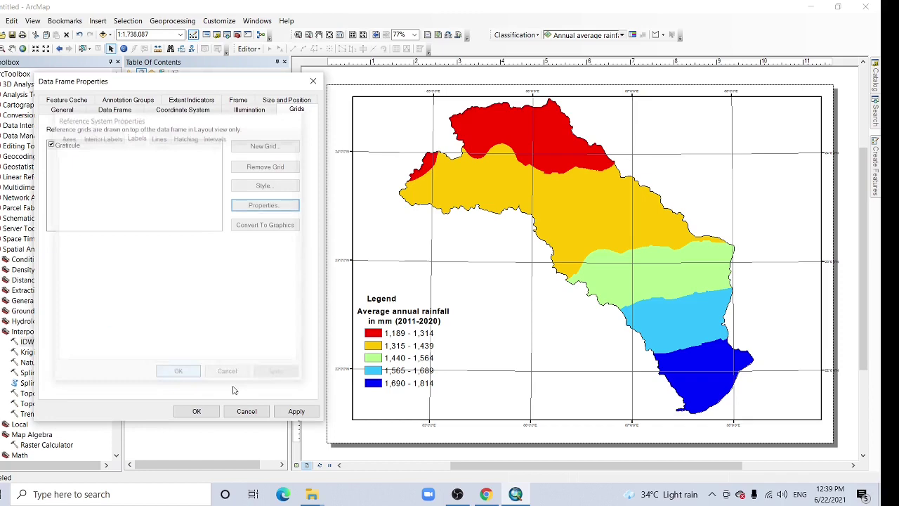
click(295, 411)
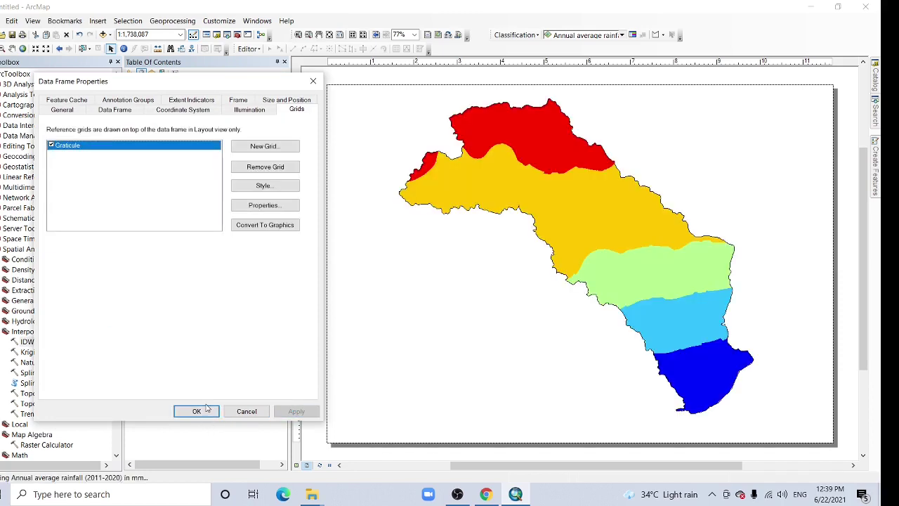
Fine-tune the map frame's top, left, right and bottom edges on the layout page.
click(199, 411)
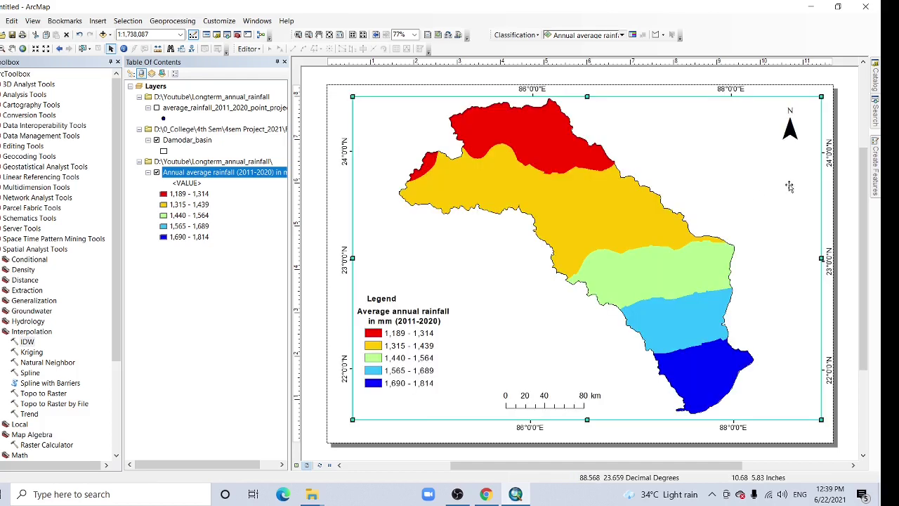
drag(587, 97, 589, 96)
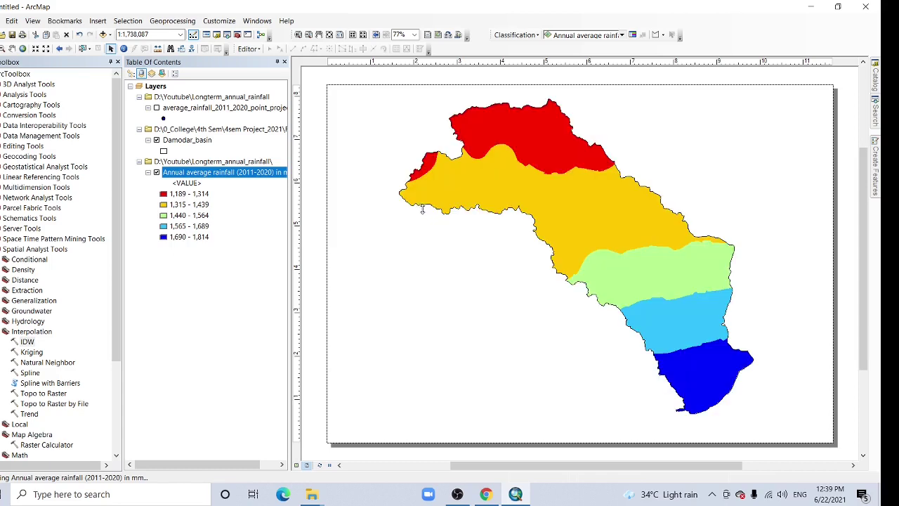
drag(353, 259, 344, 258)
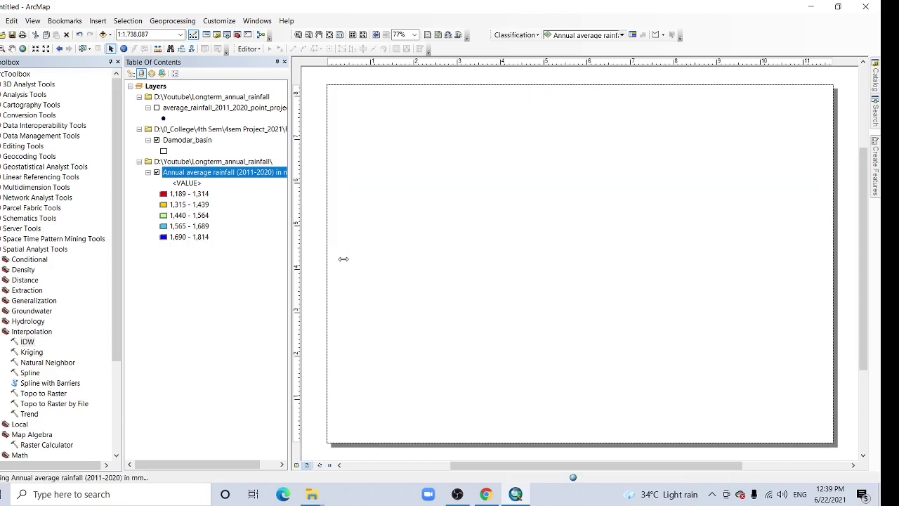
drag(820, 258, 812, 259)
drag(580, 421, 581, 423)
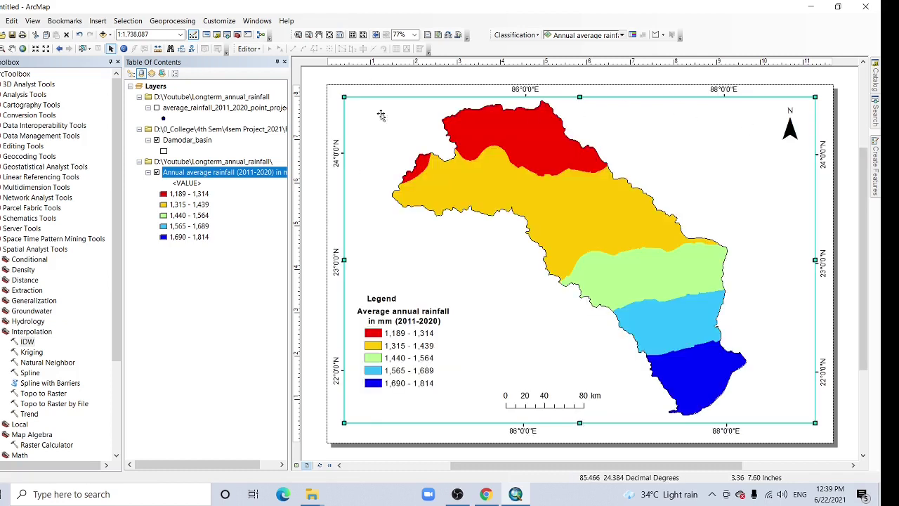
drag(580, 96, 580, 96)
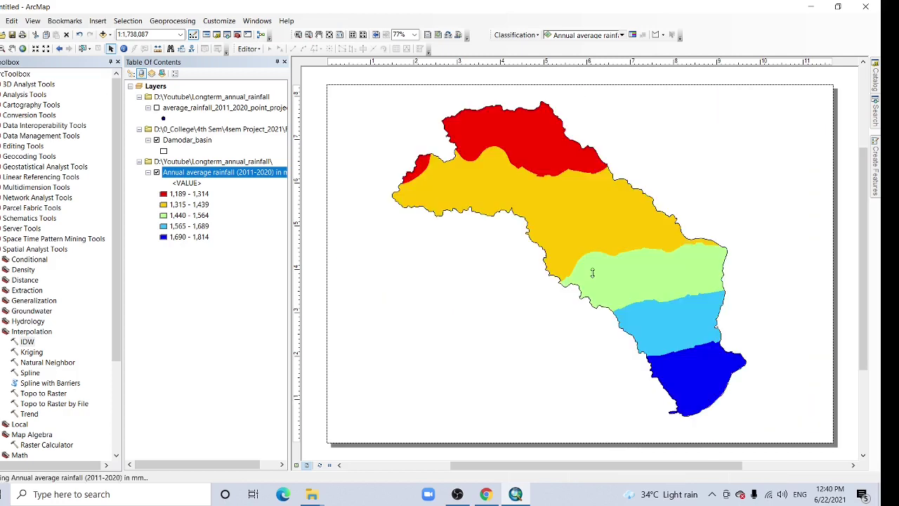
click(2, 20)
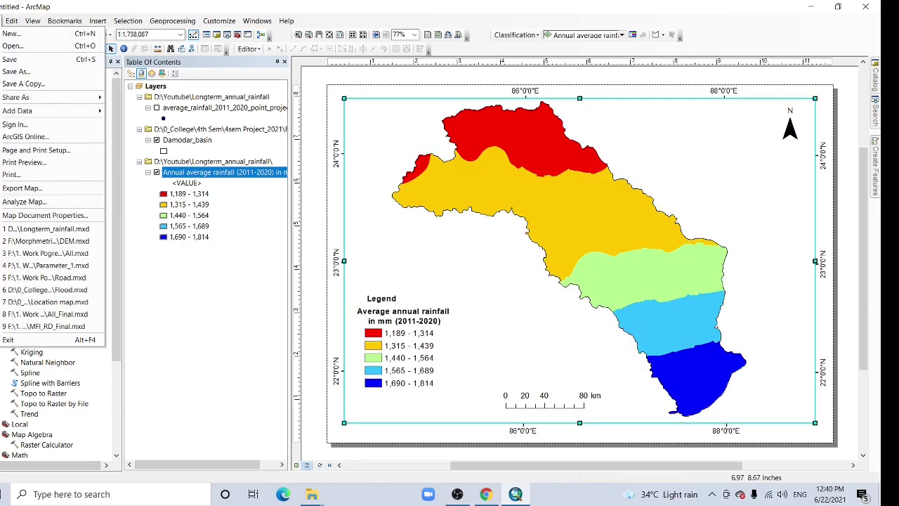
click(39, 161)
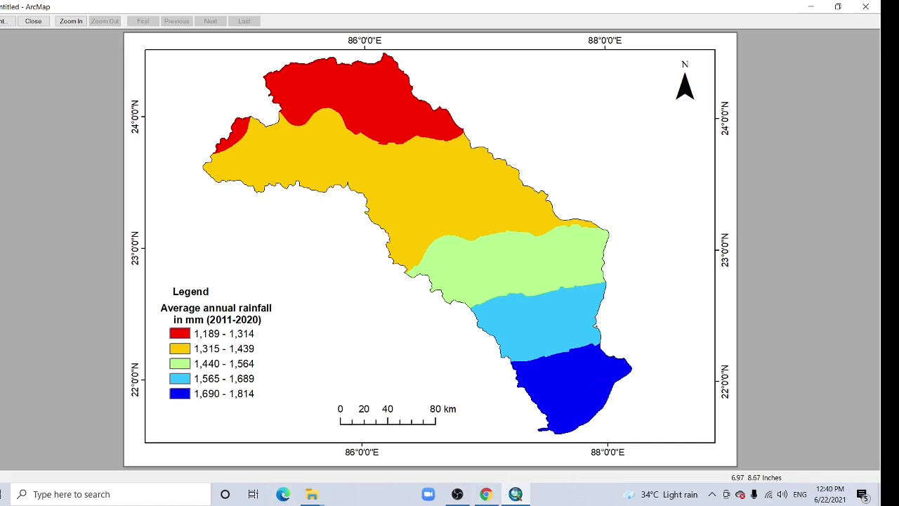
click(26, 21)
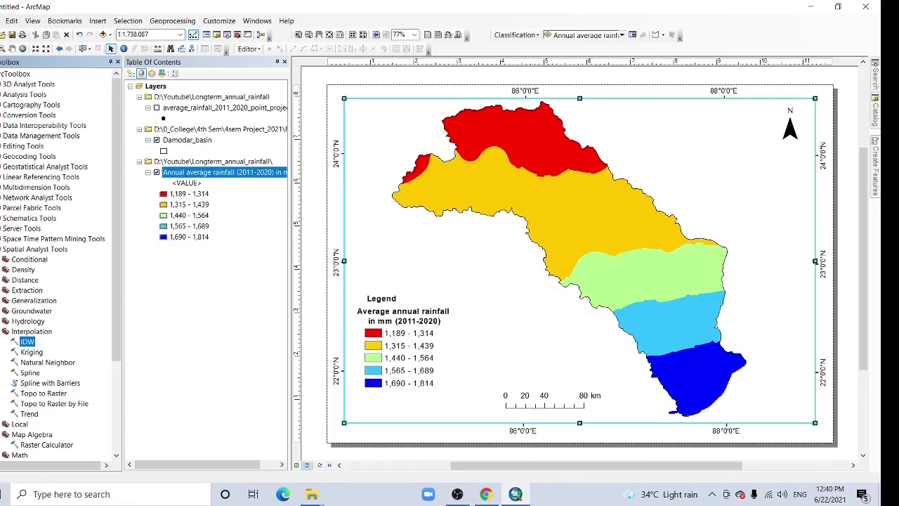
click(4, 21)
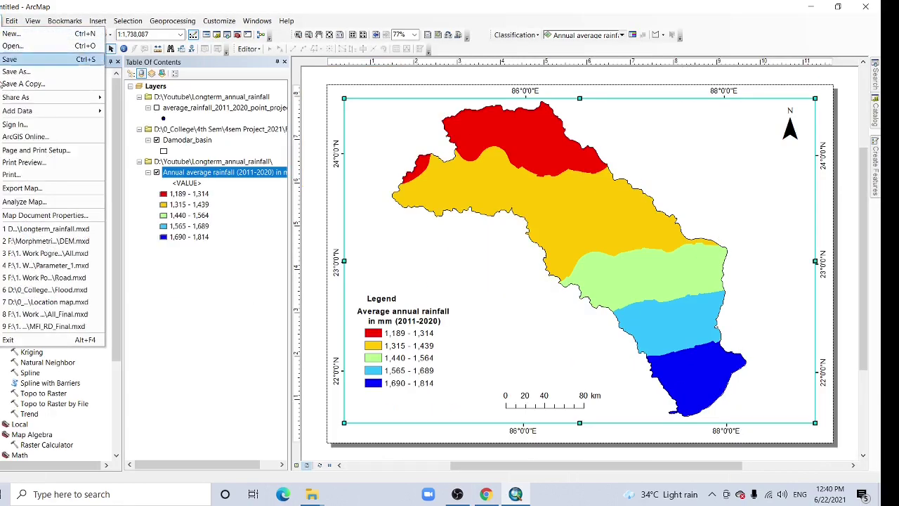
Export the map, choosing D:\Youtube\Longterm_annual_rainfall as the destination folder.
click(43, 199)
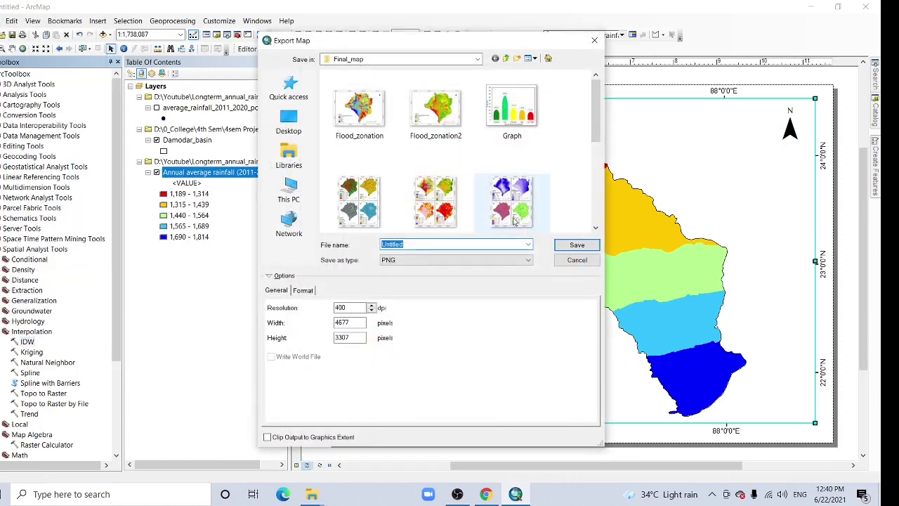
click(477, 60)
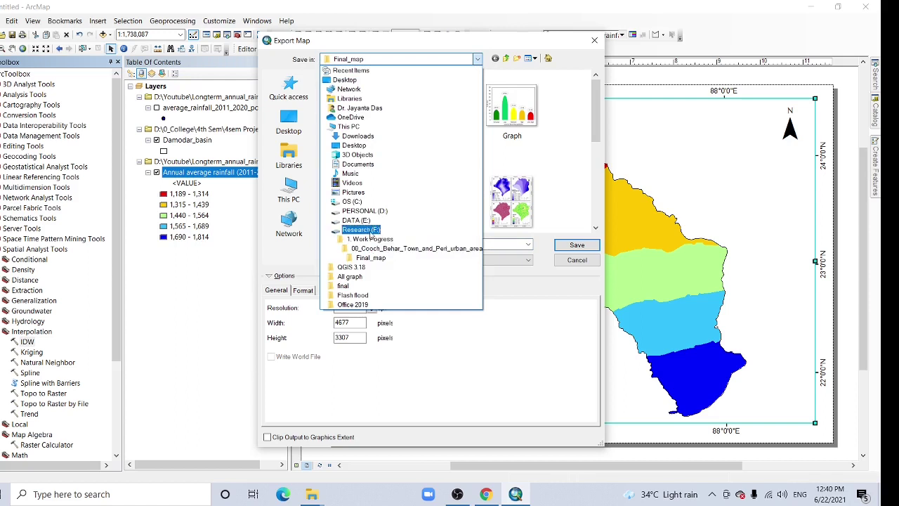
click(360, 212)
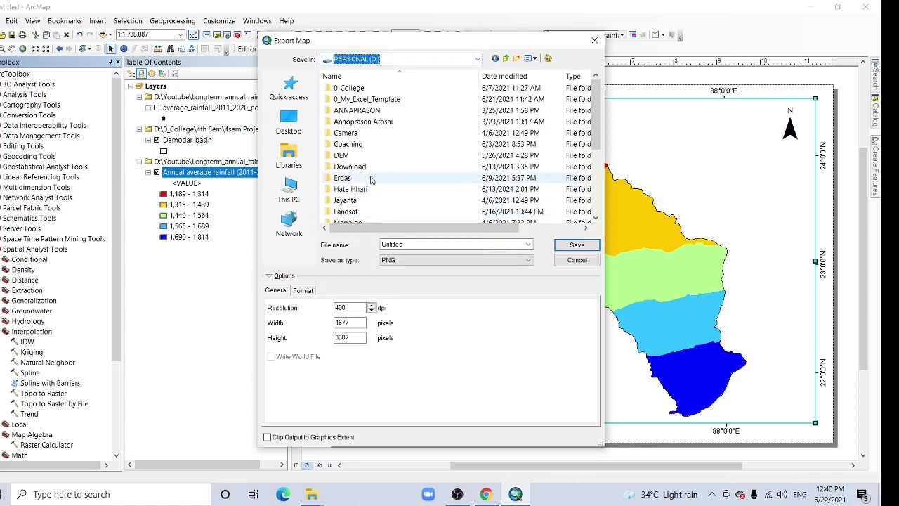
scroll(366, 207, down, 3)
double_click(366, 210)
scroll(449, 154, down, 3)
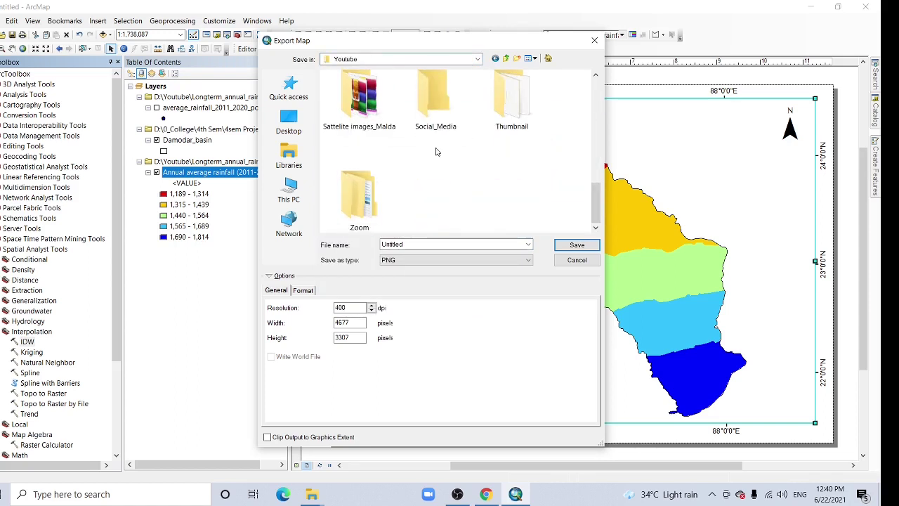
scroll(401, 155, up, 3)
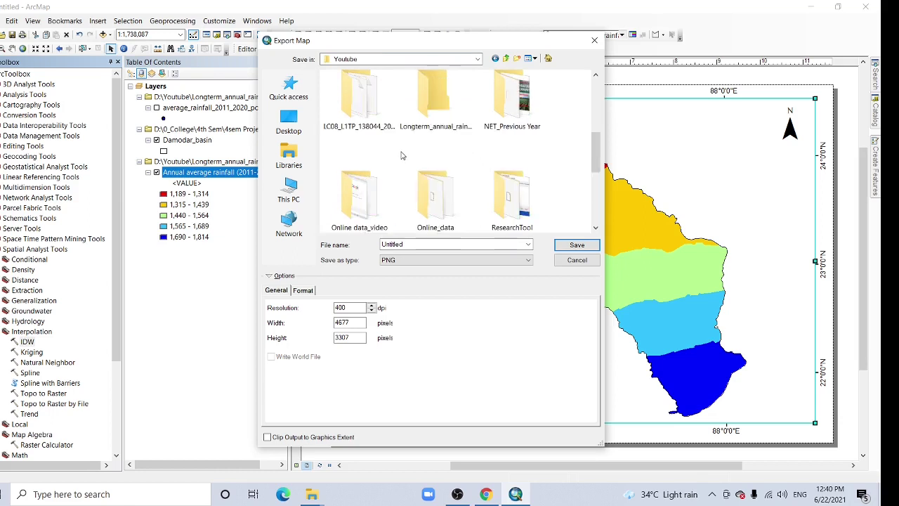
click(441, 109)
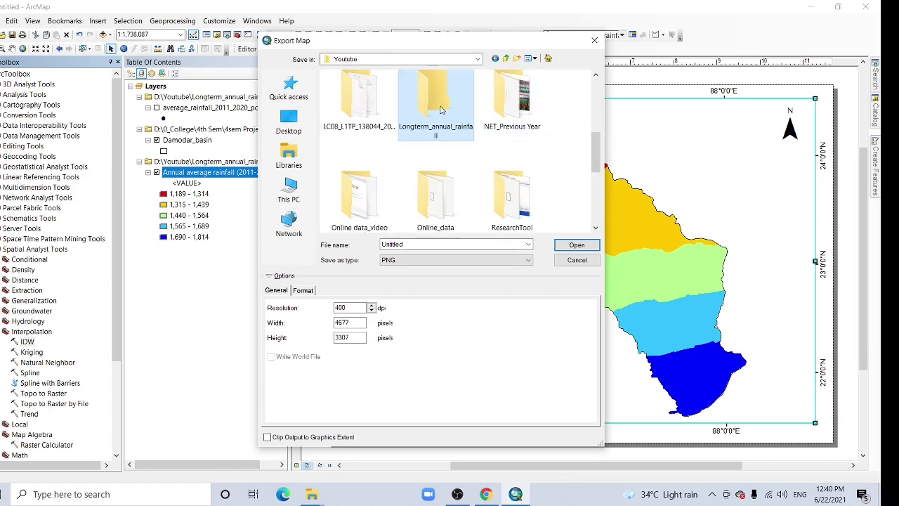
double_click(441, 109)
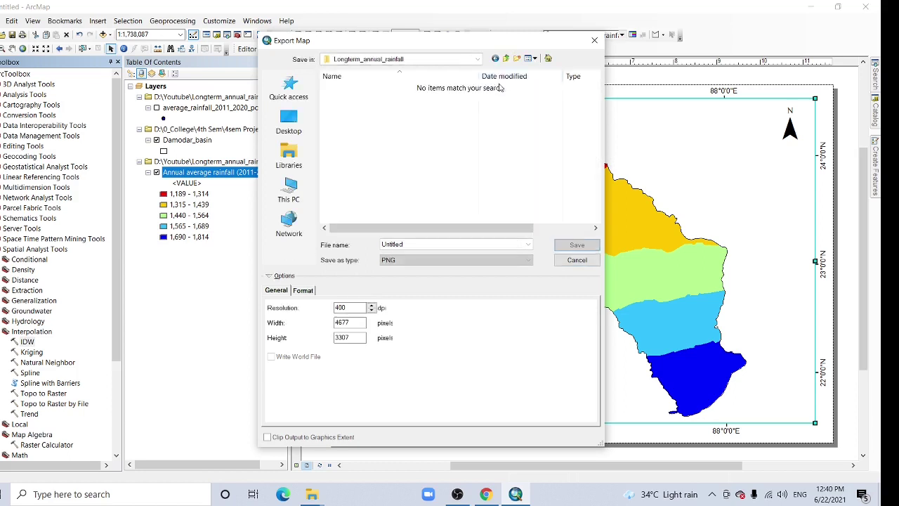
Save the 400 dpi PNG as Longter_annual_rainfall_Damodar_basin.
click(340, 309)
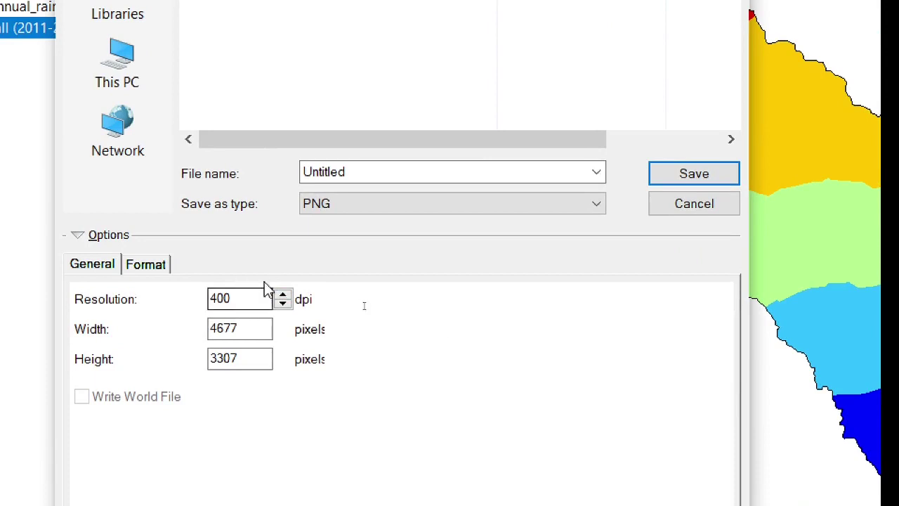
click(377, 175)
double_click(376, 175)
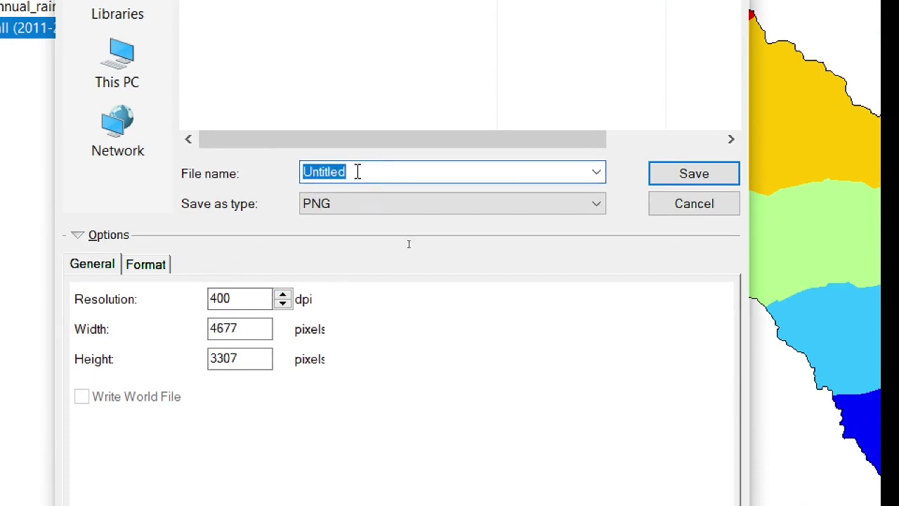
text(Longt)
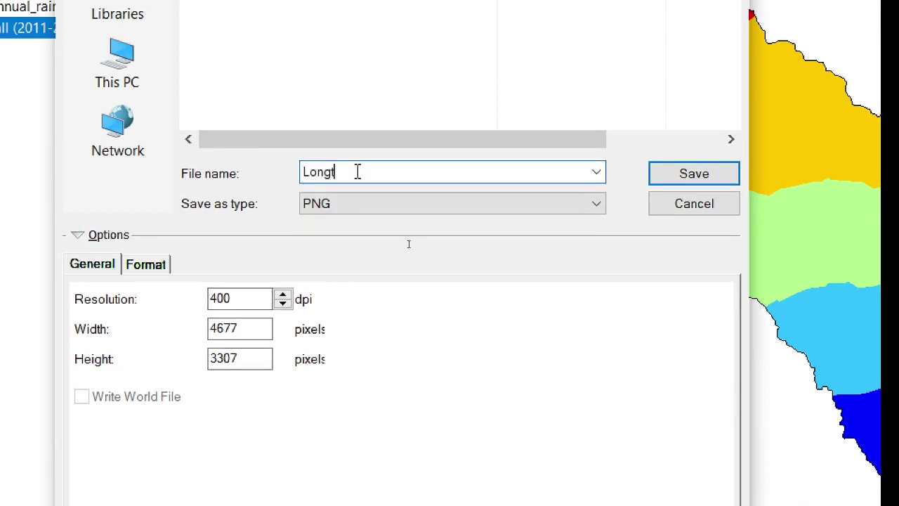
text(er_annual)
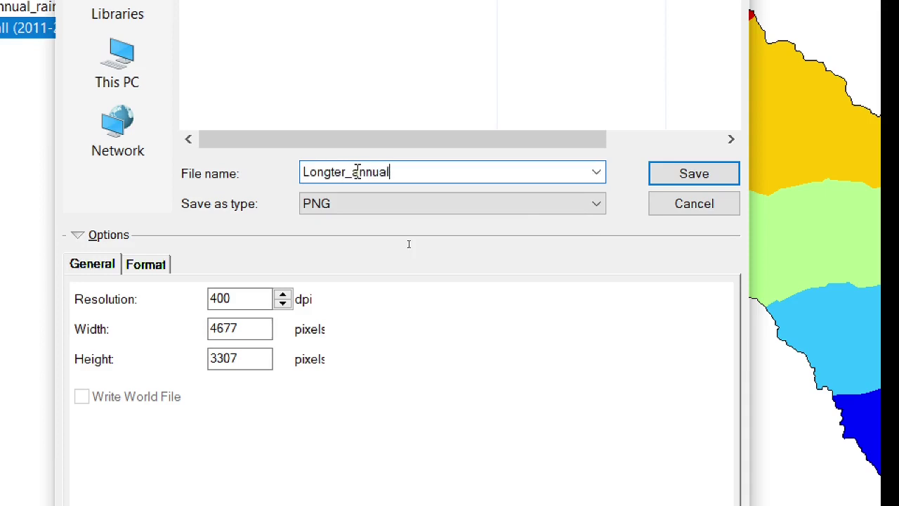
text(_rainfall_Damodar)
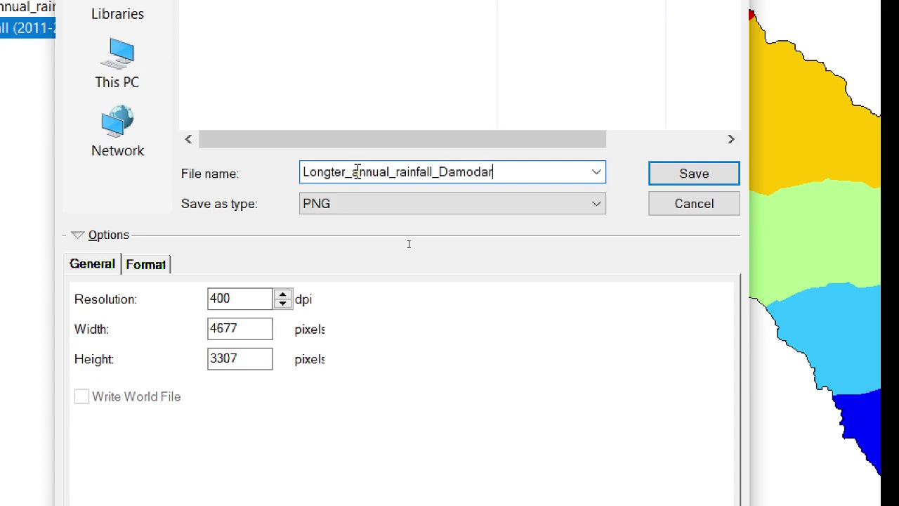
text(_basin)
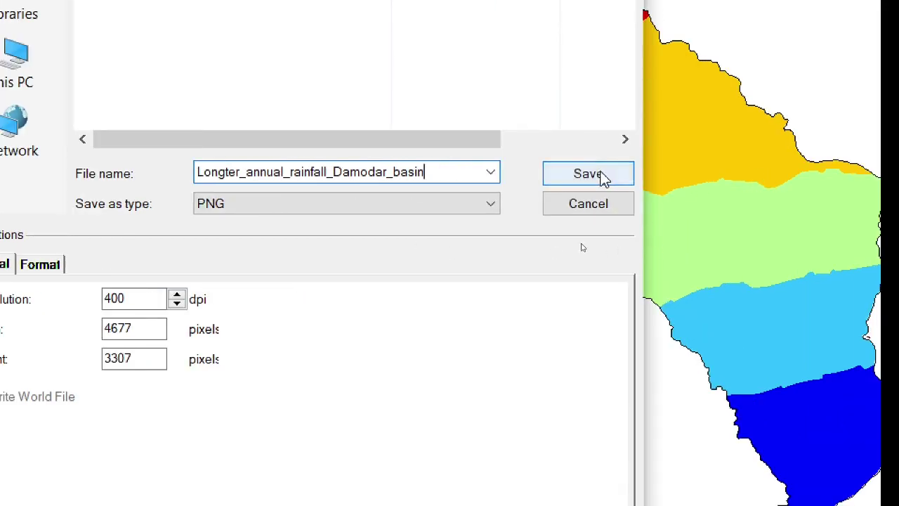
click(708, 174)
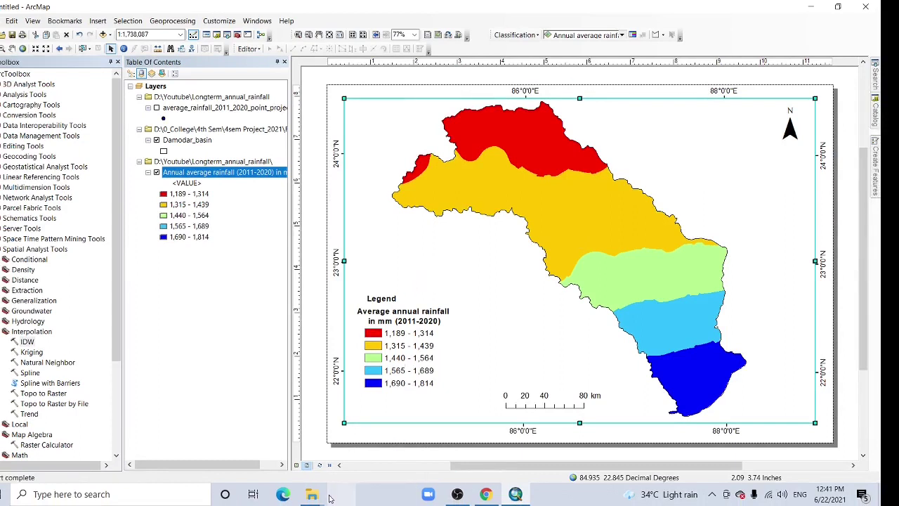
Browse to D:\Youtube\Longterm_annual_rainfall and open the exported Longter_annual_rainfall_Damodar_basin PNG.
mouse_move(313, 497)
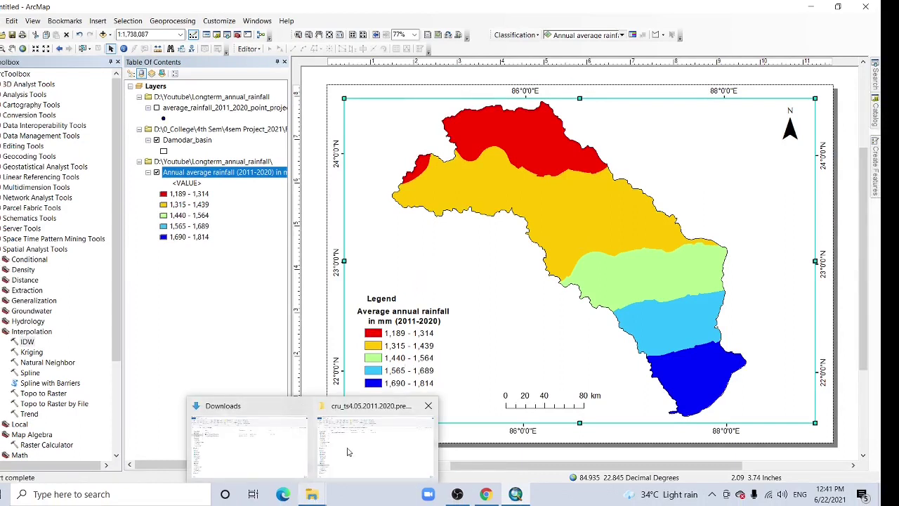
click(288, 454)
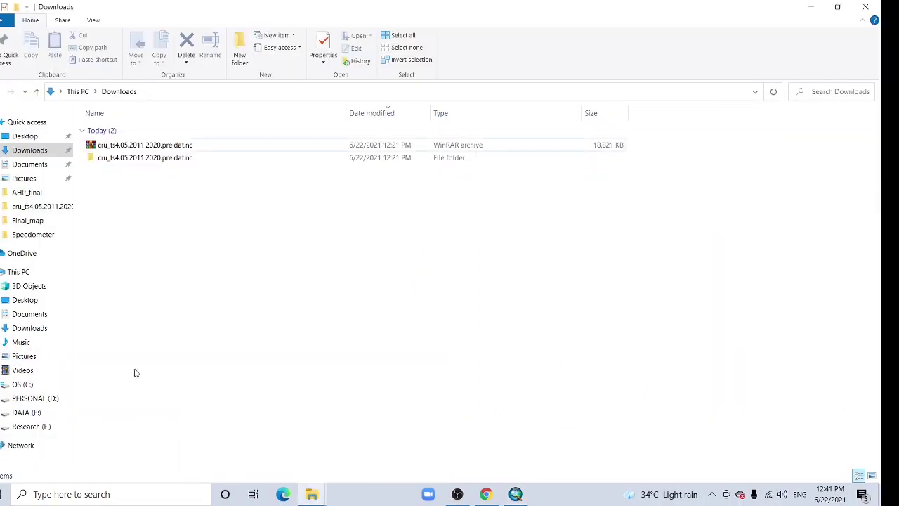
click(38, 398)
double_click(110, 410)
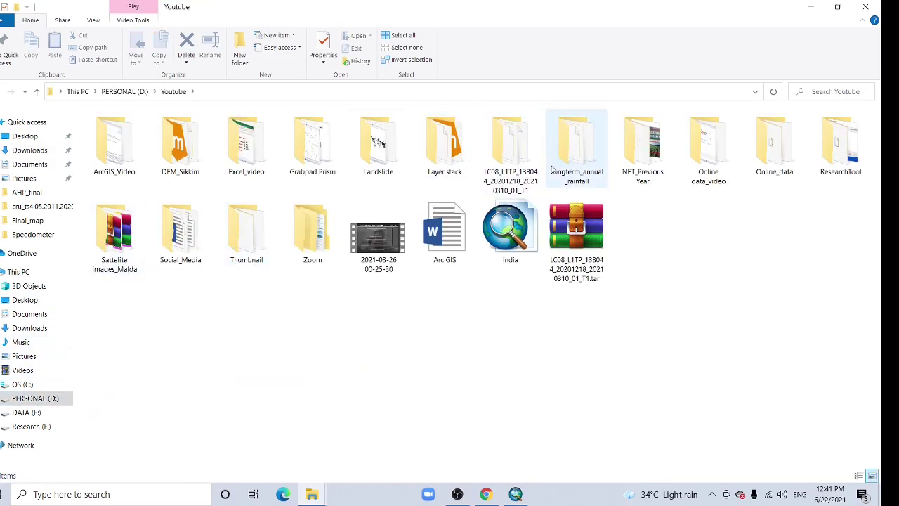
double_click(561, 158)
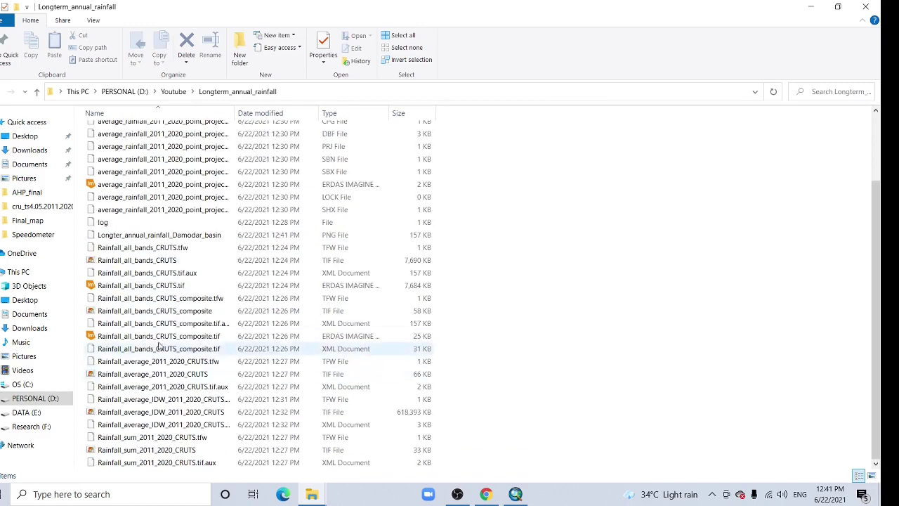
double_click(182, 234)
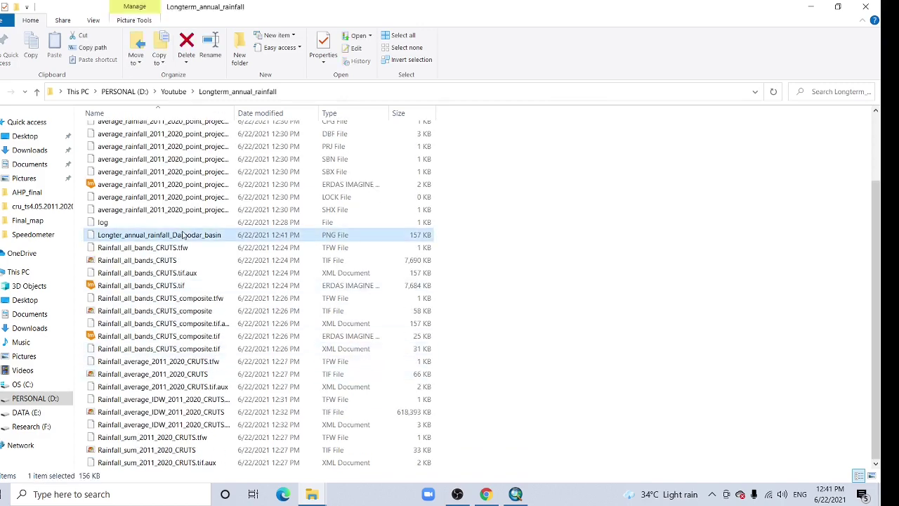